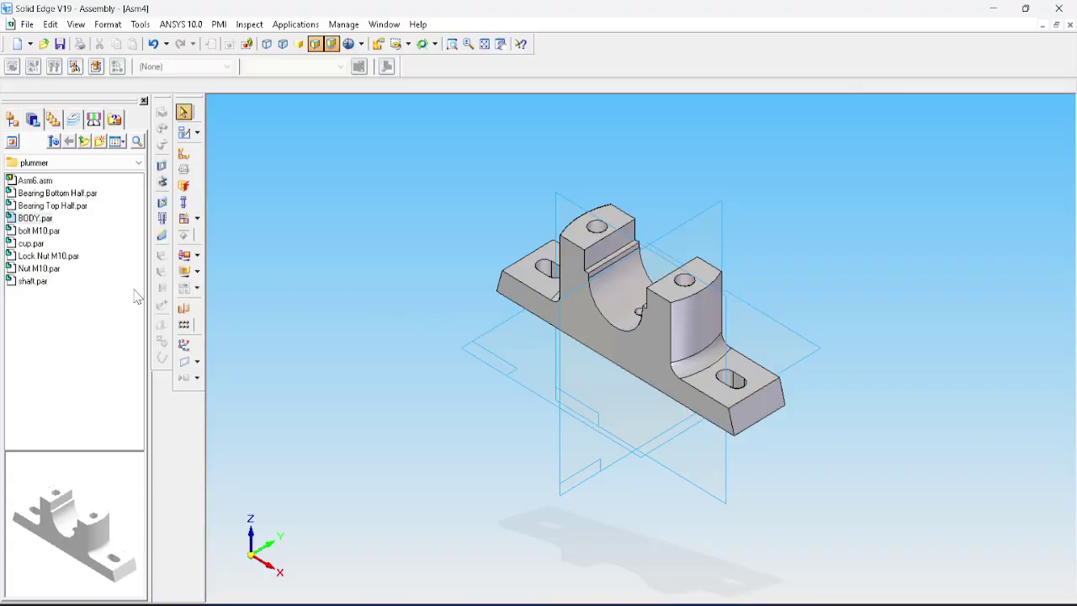
Step: Insert Bearing Bottom Half.par beside the body and set its placement relationship type to FlashFit
left_click(55, 194)
left_click_drag(56, 195, 320, 217)
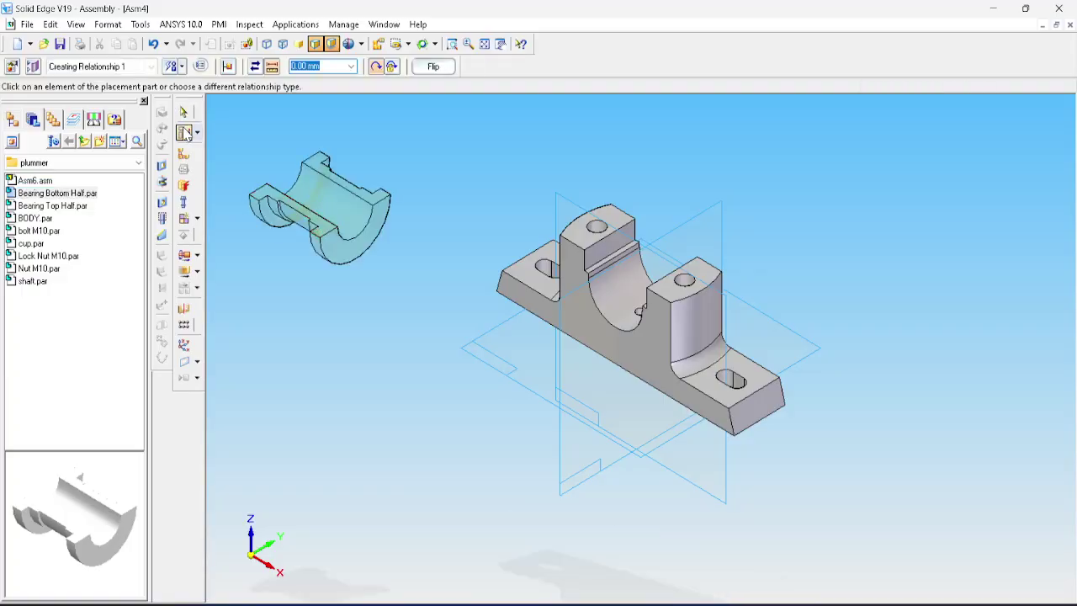
left_click(183, 71)
left_click(184, 70)
left_click(185, 70)
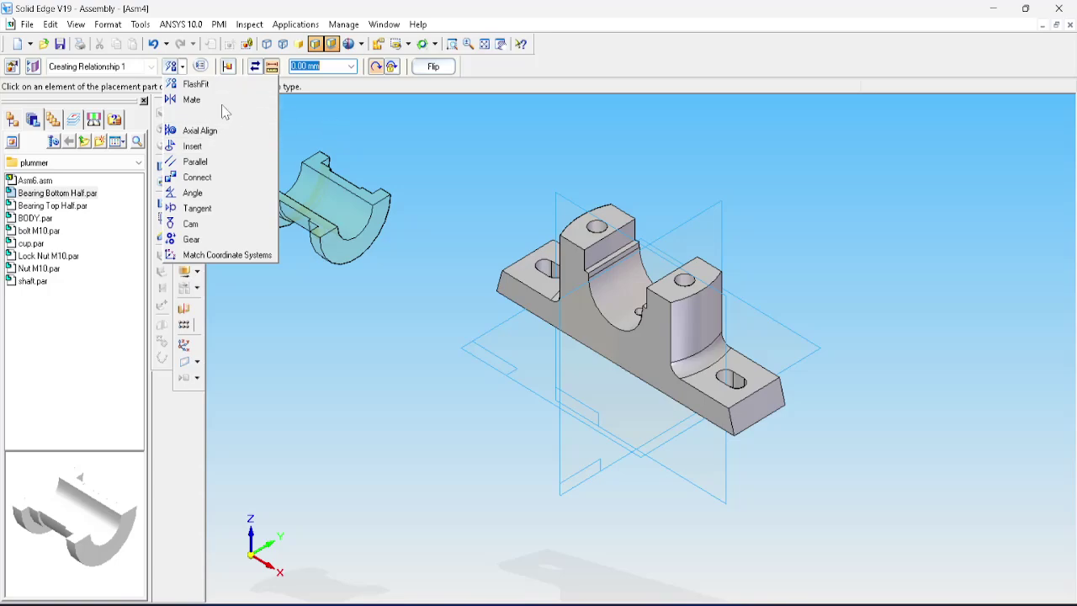
left_click(197, 85)
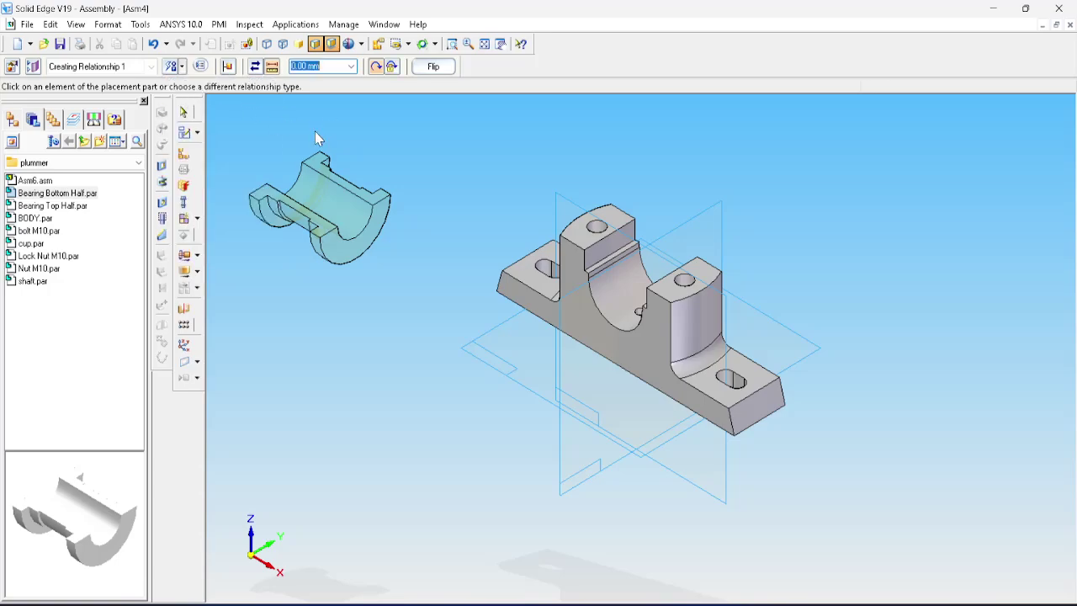
Step: Align the locating pin under the bottom bearing half with the small hole in the body's curved seat
key("ctrl+f")
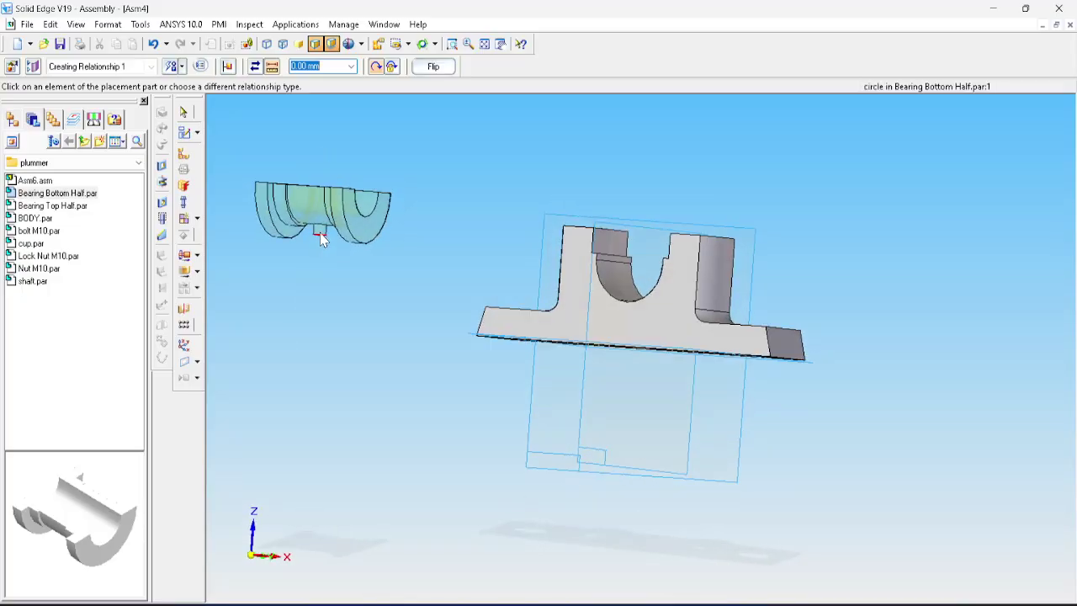
left_click(320, 231)
key("ctrl+i")
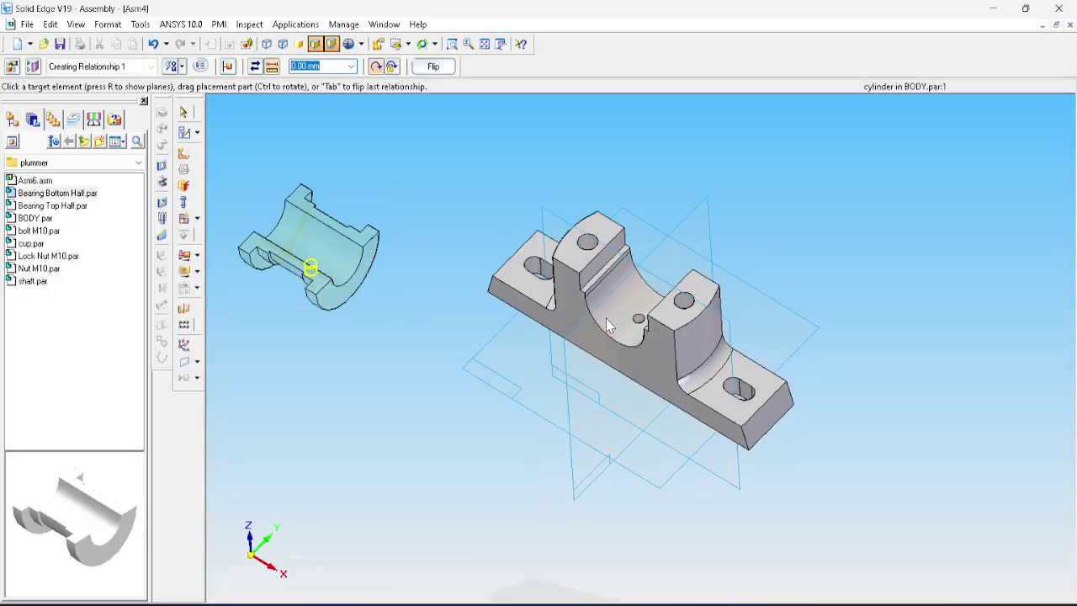
left_click(637, 321)
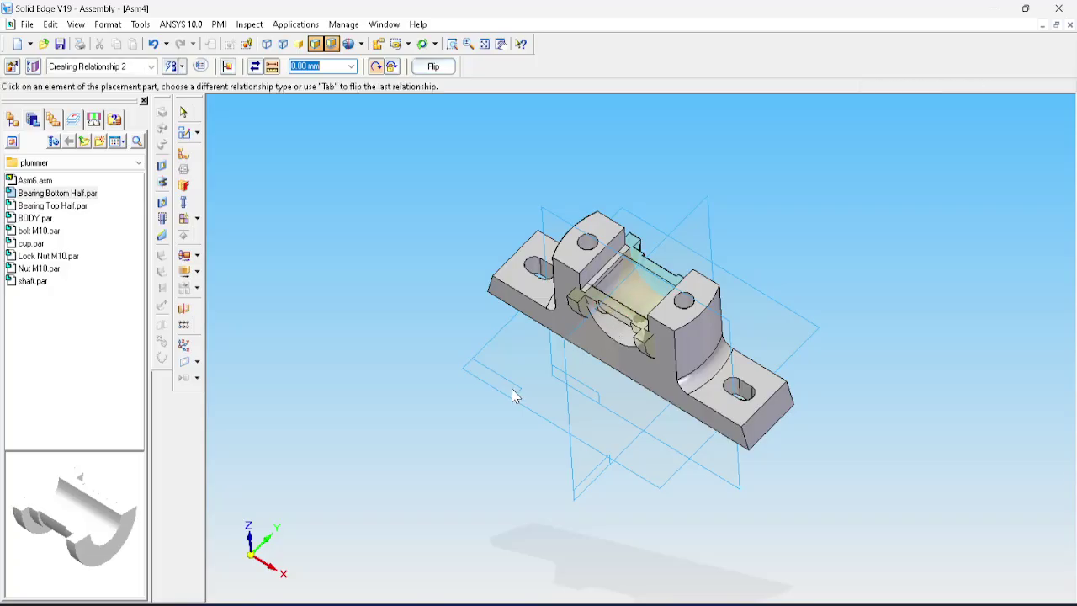
Step: Seat the bottom bearing half in the body's semicircular recess and finish its placement
middle_click_drag(611, 340, 609, 346)
middle_click_drag(397, 315, 401, 319)
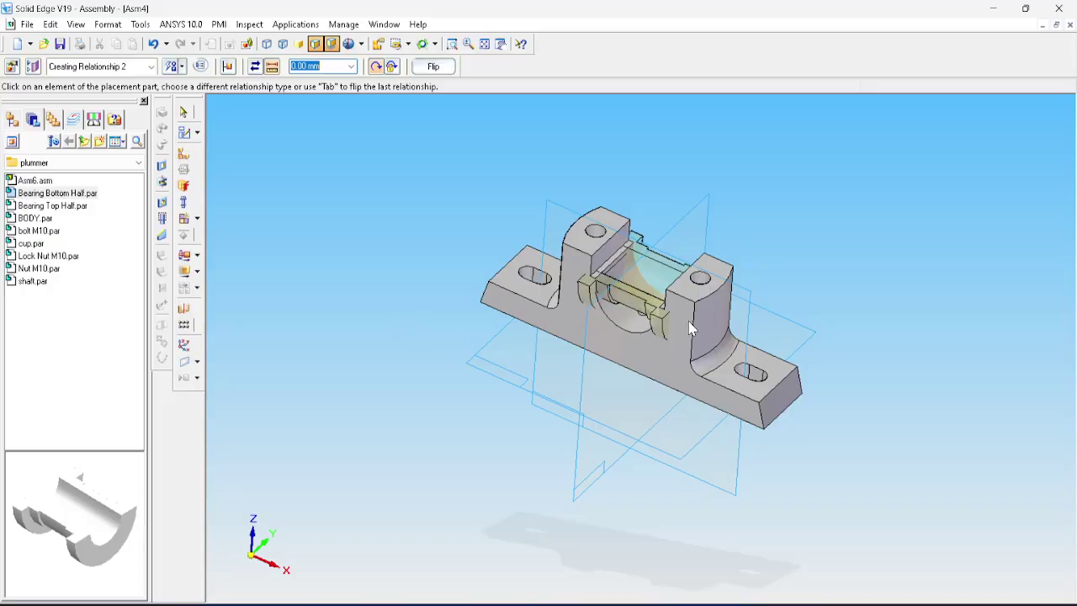
left_click(648, 276)
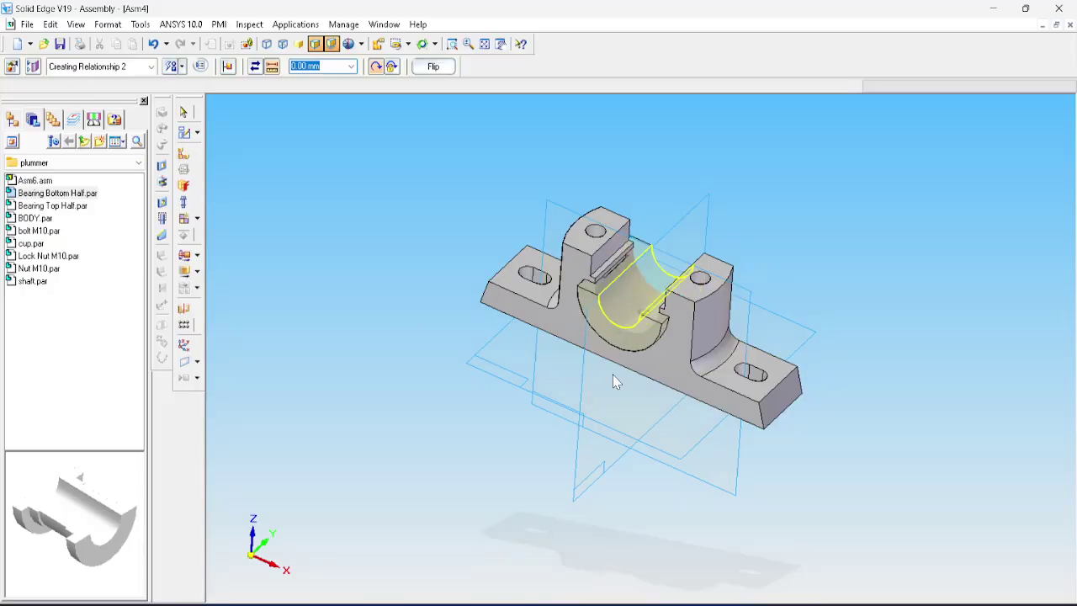
key("Escape")
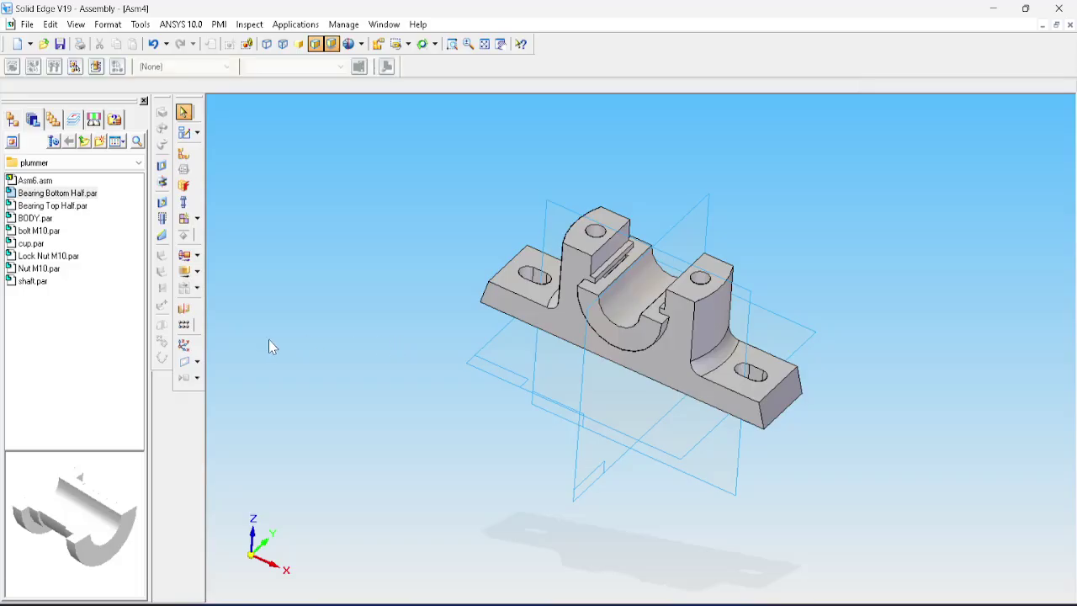
Step: Insert Bearing Top Half.par and match its inner end arc to the inner end arc of the bottom bearing half
left_click(53, 206)
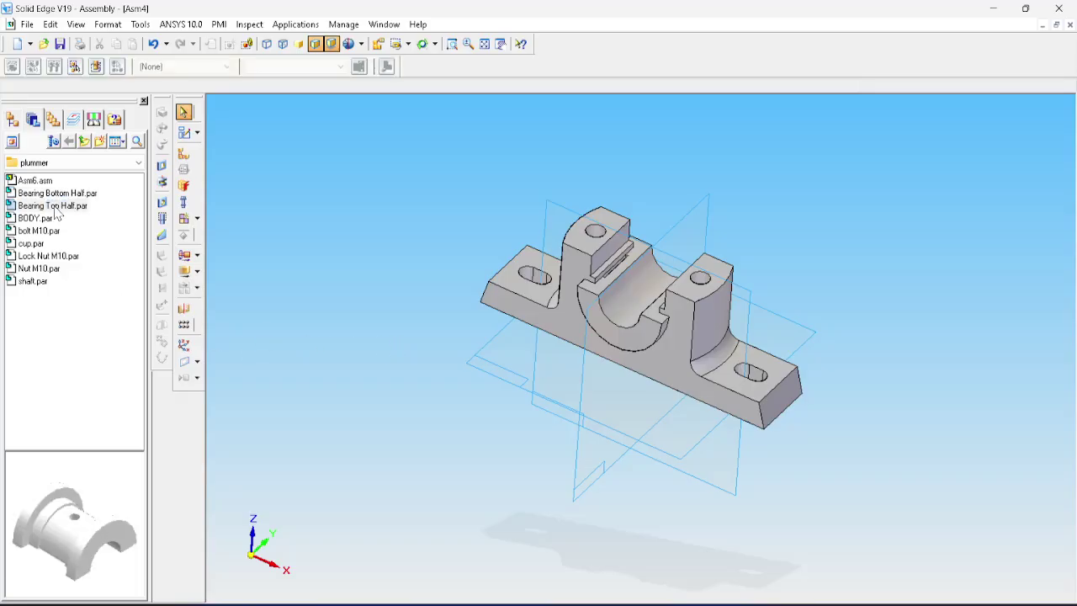
left_click_drag(51, 215, 357, 240)
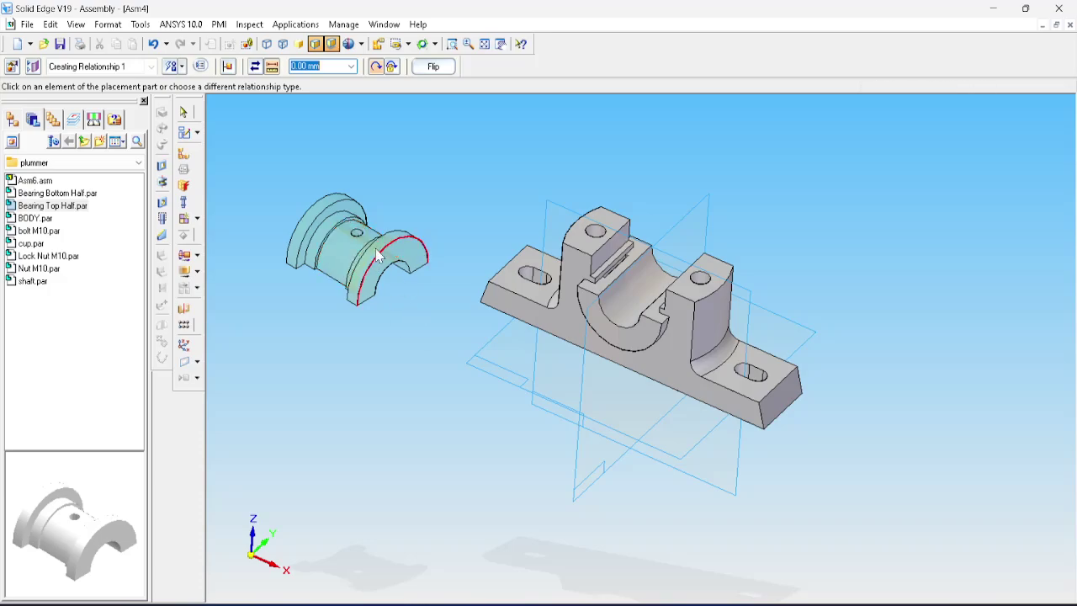
left_click(392, 278)
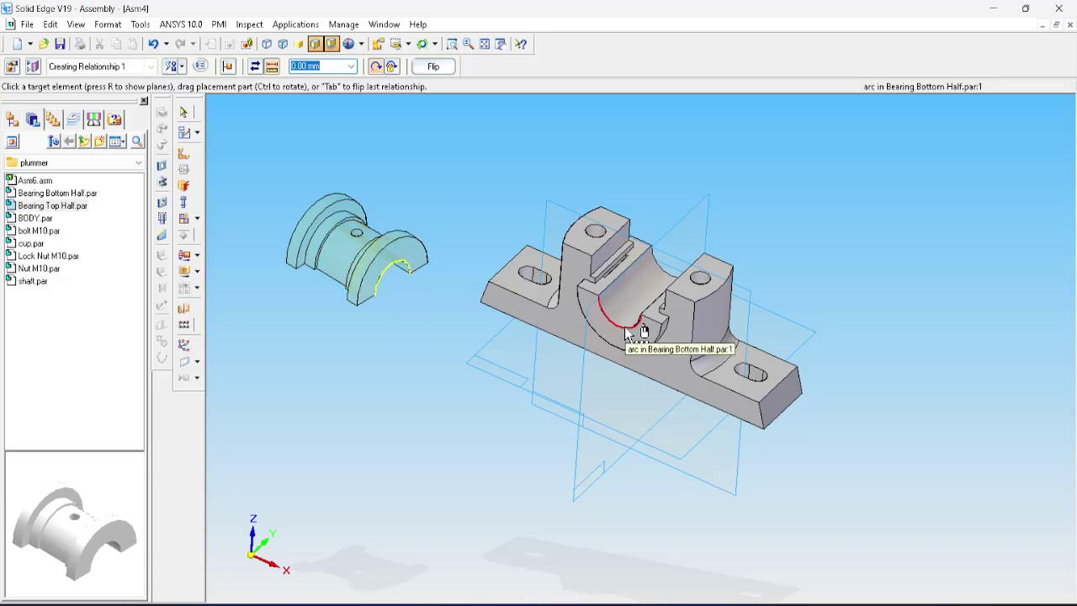
left_click(626, 335)
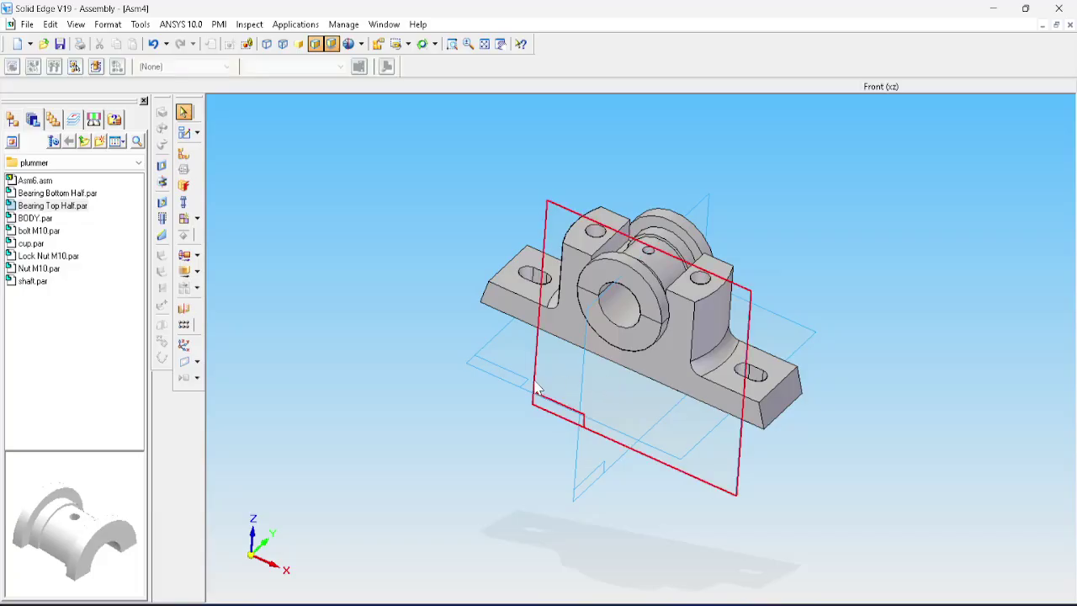
Step: Insert cup.par and align its curved underside with the outer cylindrical face of the top bearing half
left_click(32, 243)
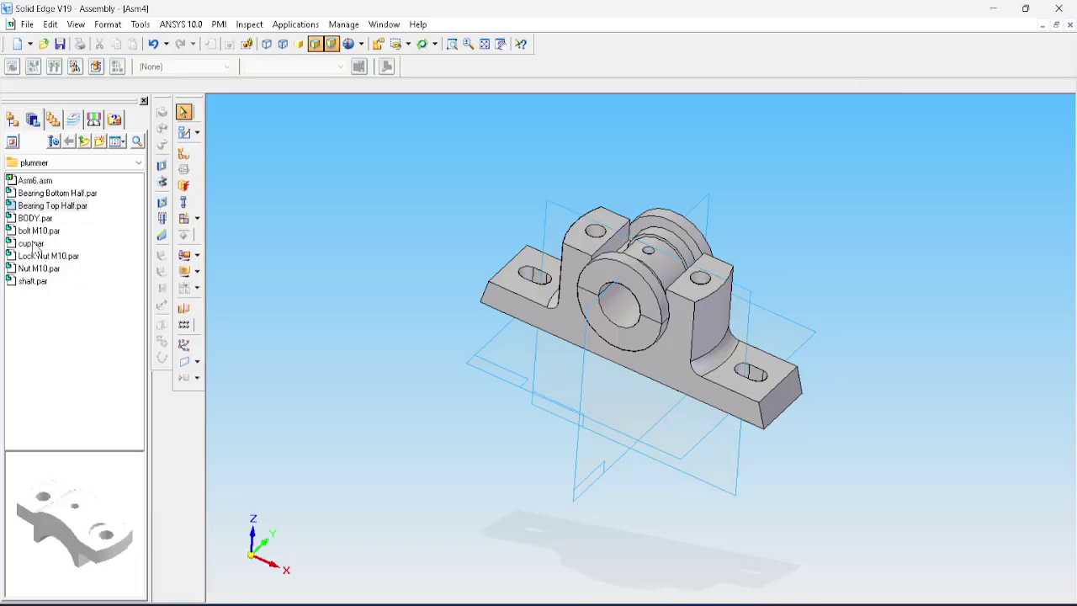
left_click_drag(31, 243, 408, 330)
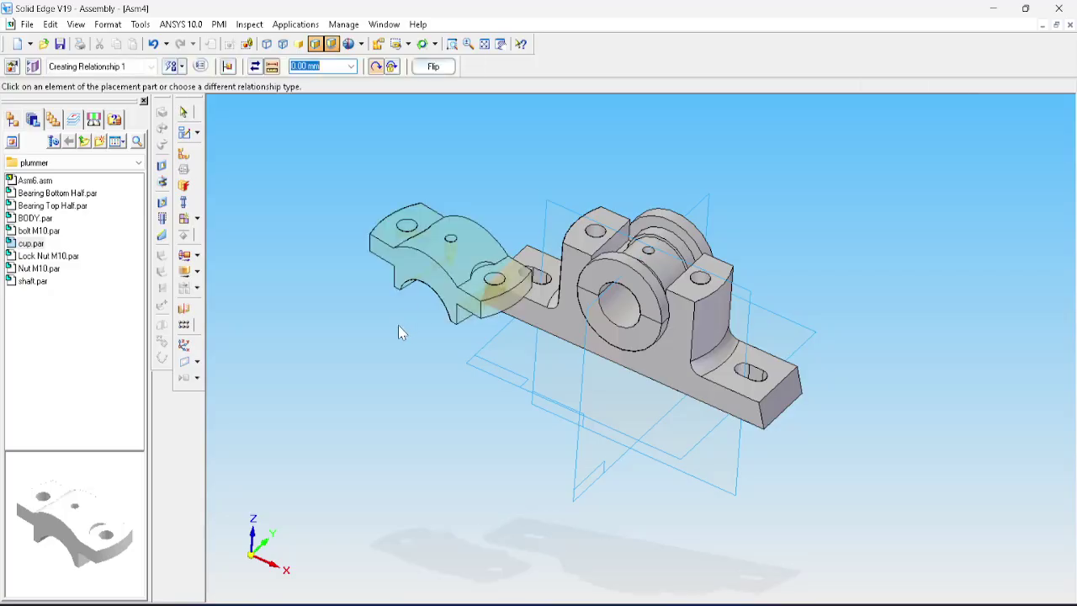
middle_click_drag(398, 325, 421, 261)
left_click(431, 278)
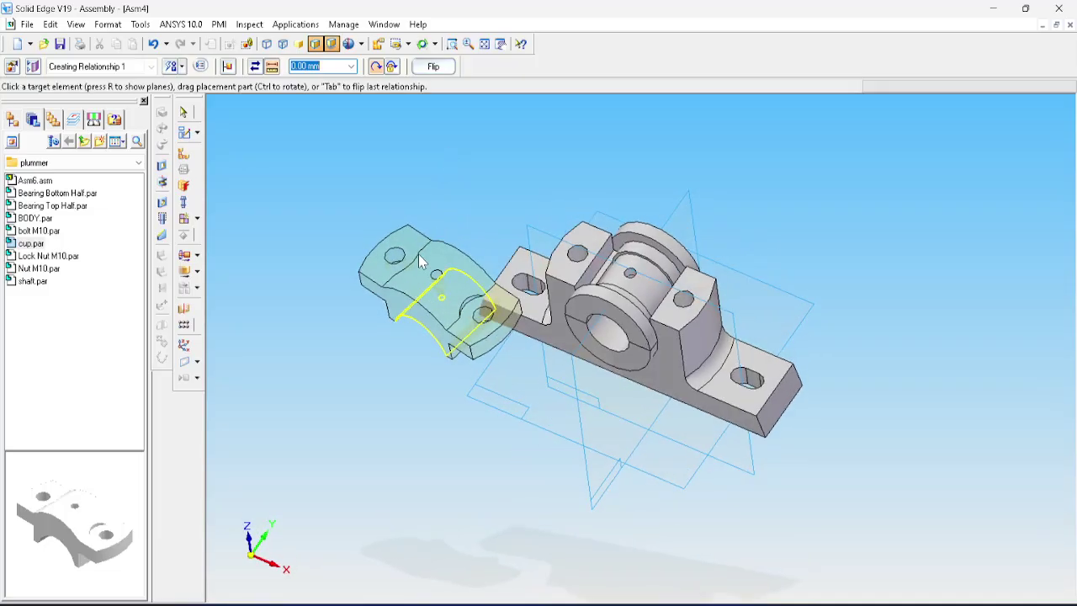
left_click(613, 286)
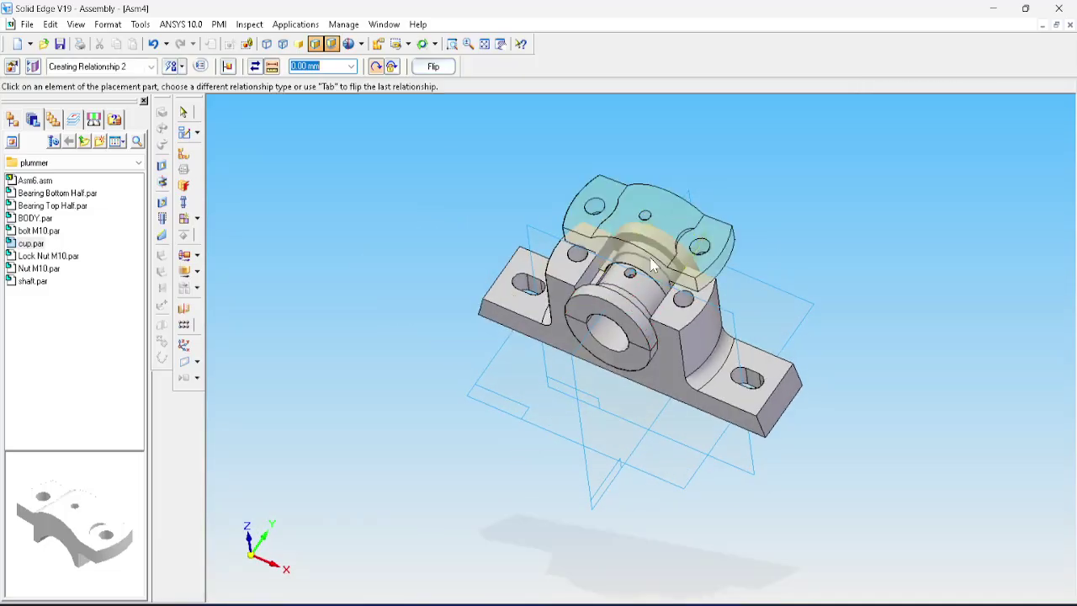
Step: Align a bolt hole in the cup with the matching bolt hole in the body and inspect the fit from the front
left_click(700, 253)
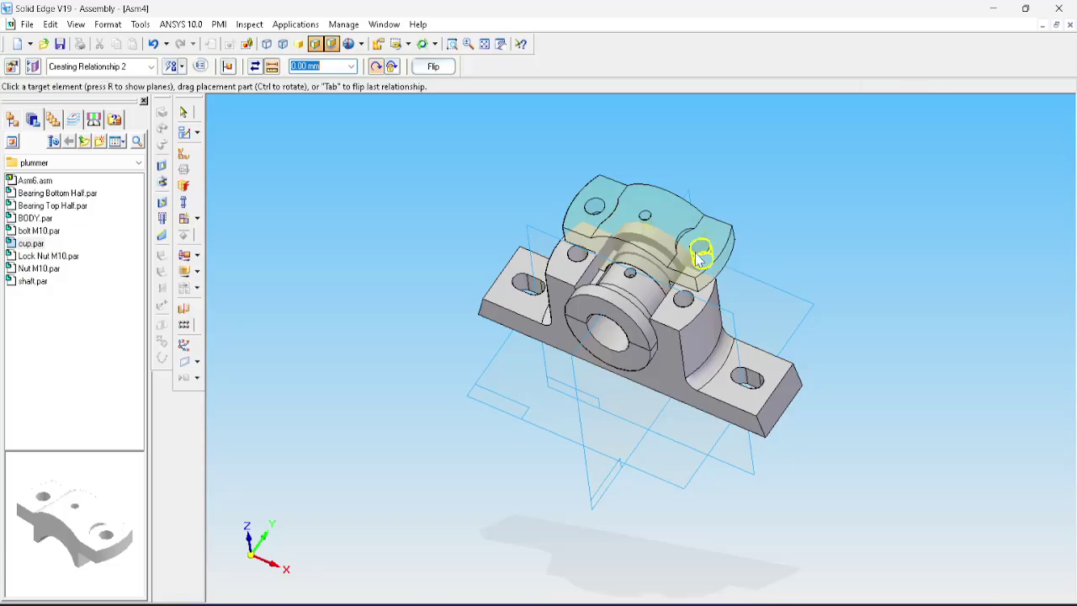
left_click(683, 300)
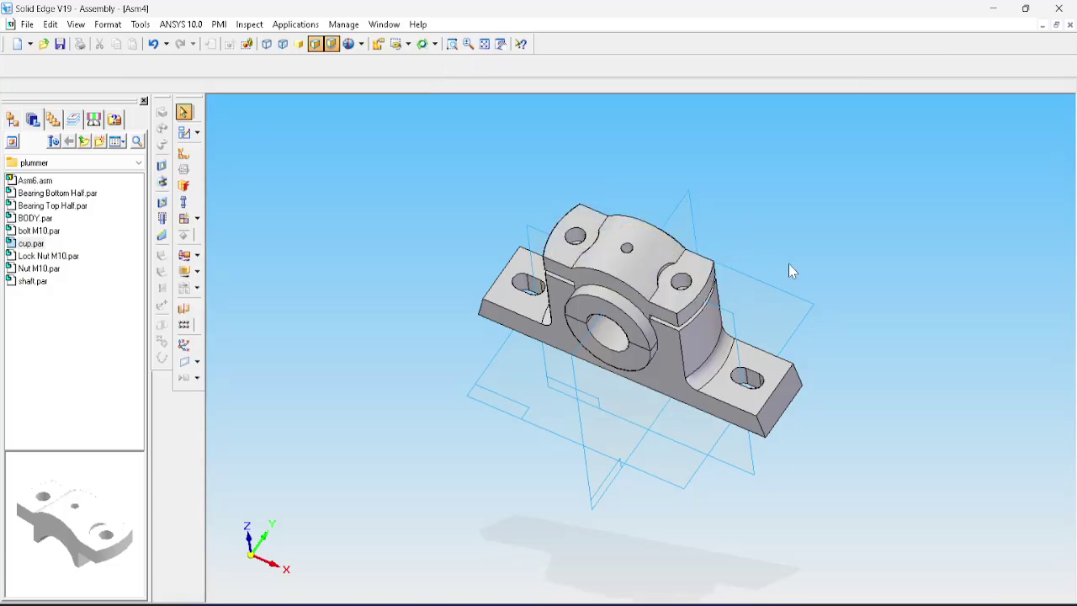
key("ctrl+j")
key("ctrl+f")
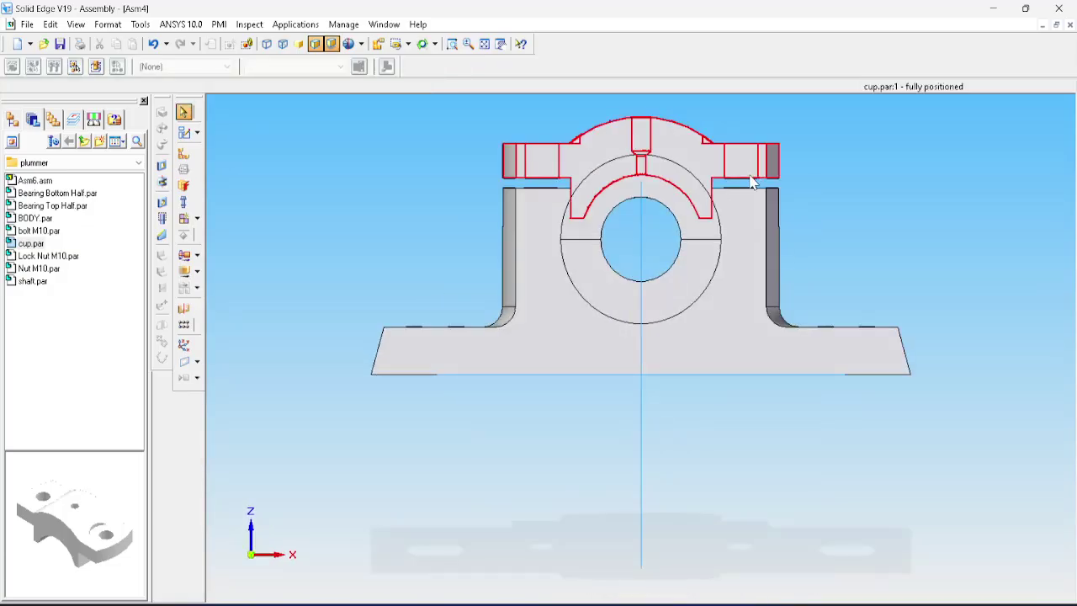
key("ctrl+i")
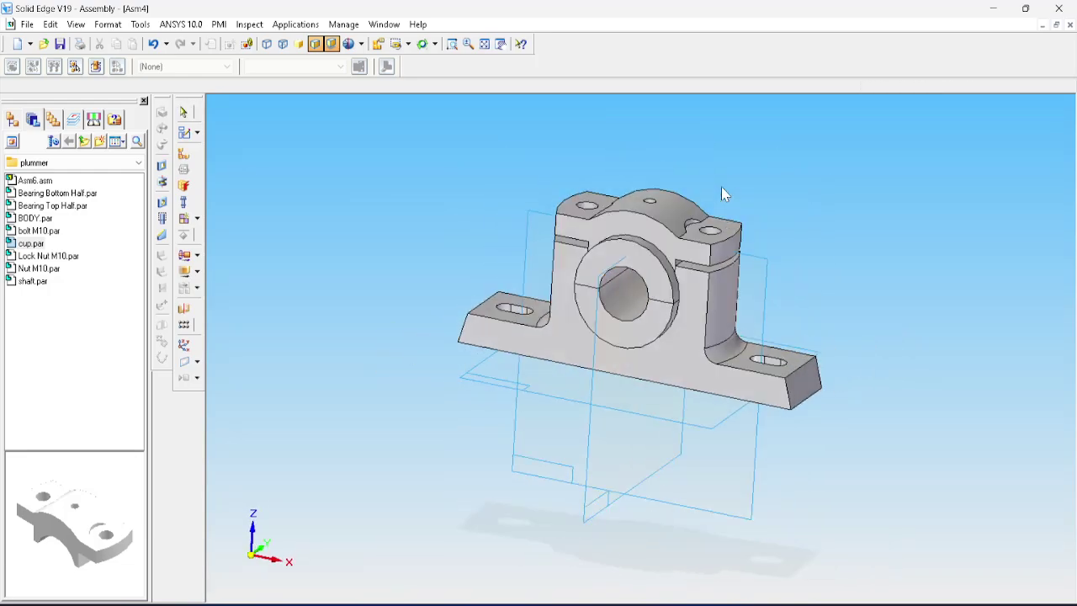
Step: Insert bolt M10.par beside the bearing block and compare its square head's orientation from above
left_click(38, 233)
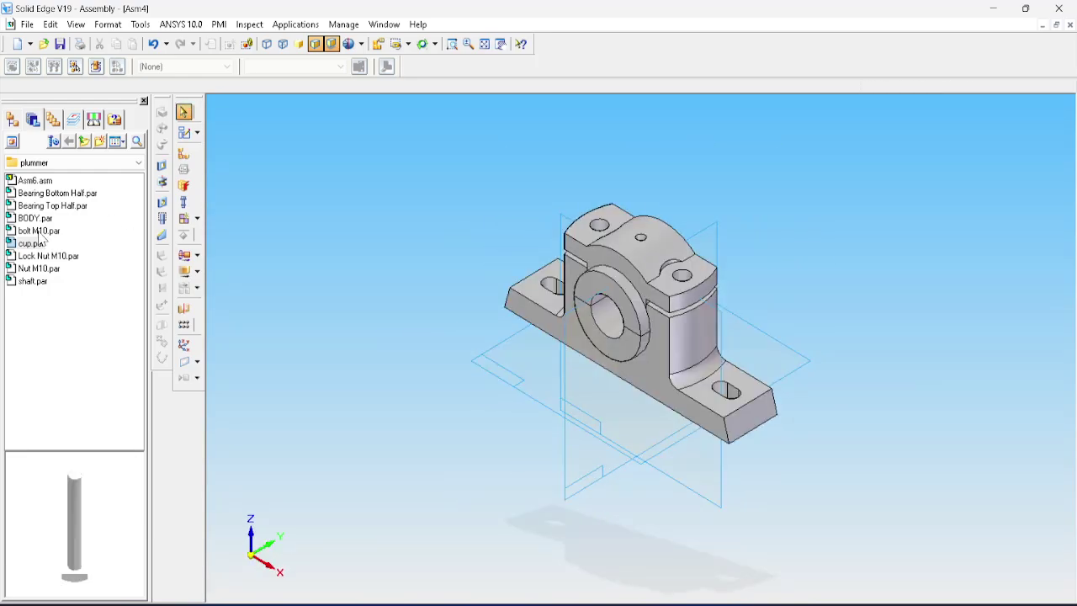
left_click_drag(38, 237, 332, 294)
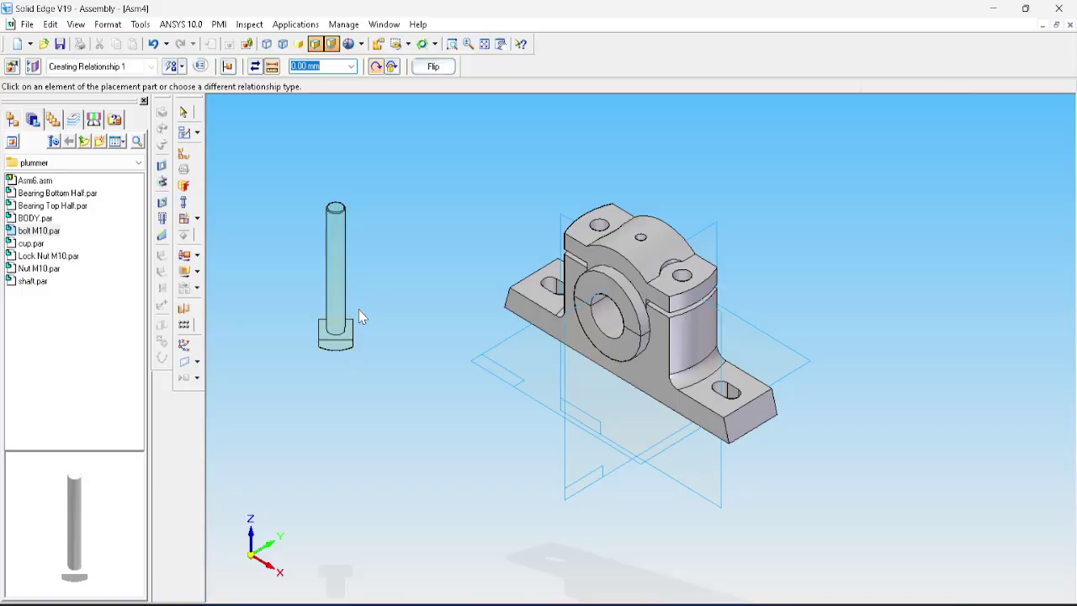
key("ctrl+t")
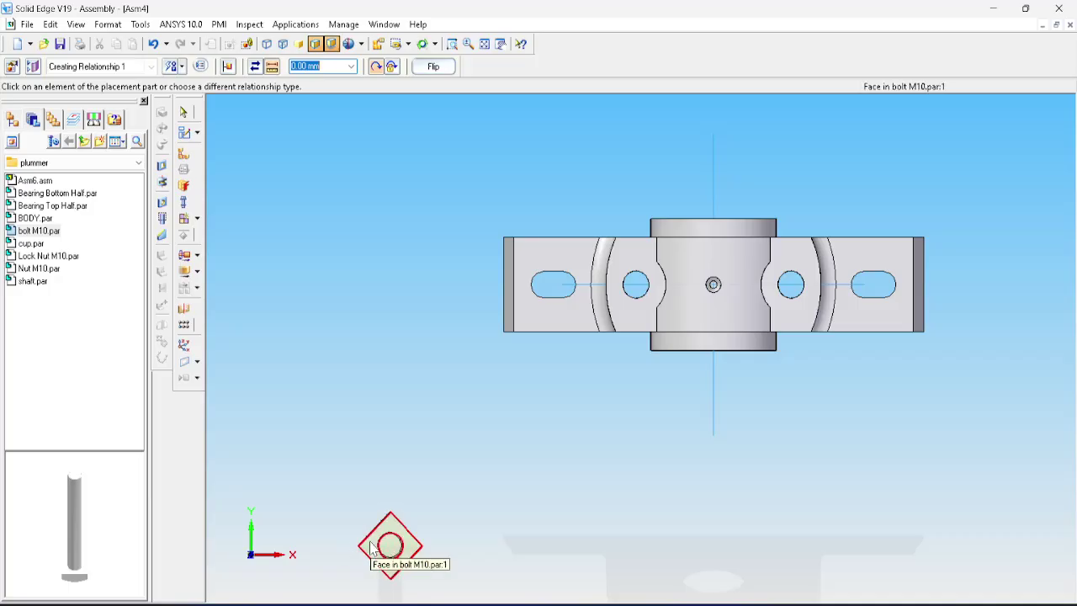
key("ctrl+i")
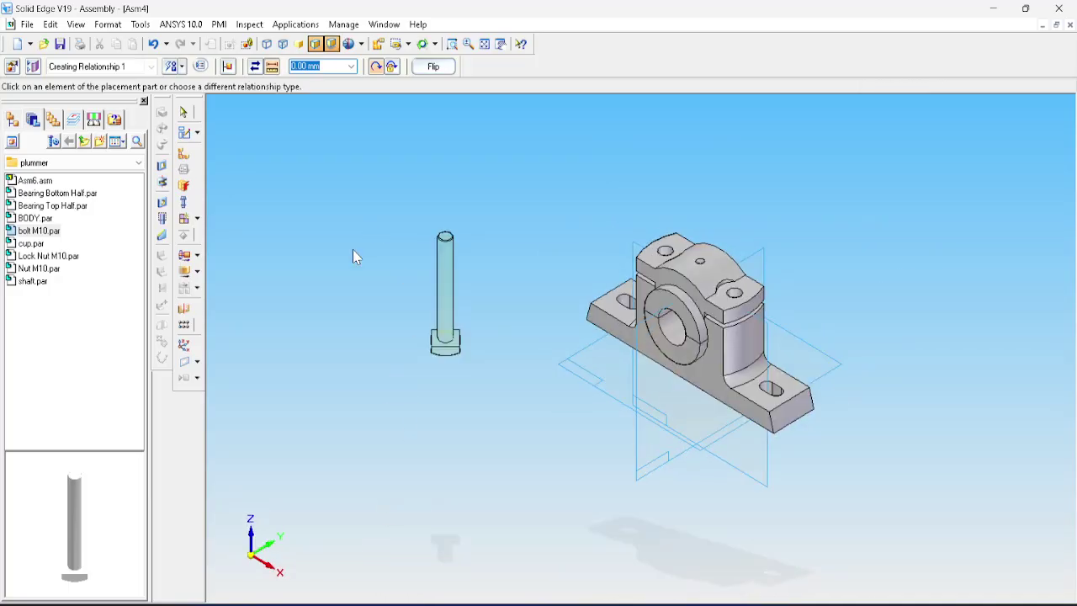
Step: Rotate the M10 bolt 45 degrees about its Z axis with Move Part, keeping the default analysis options
left_click(185, 274)
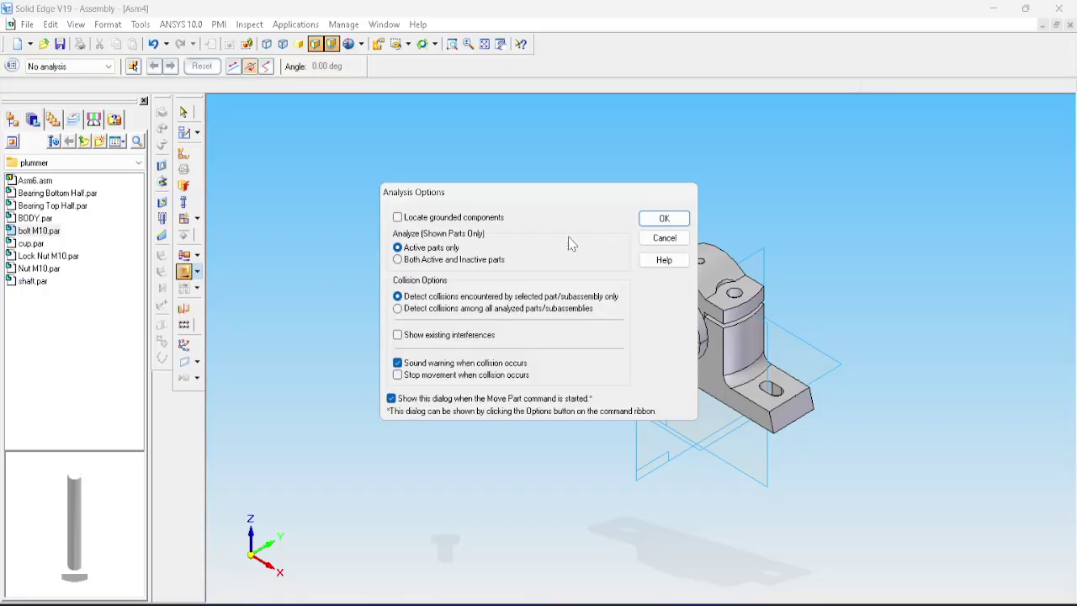
left_click(661, 220)
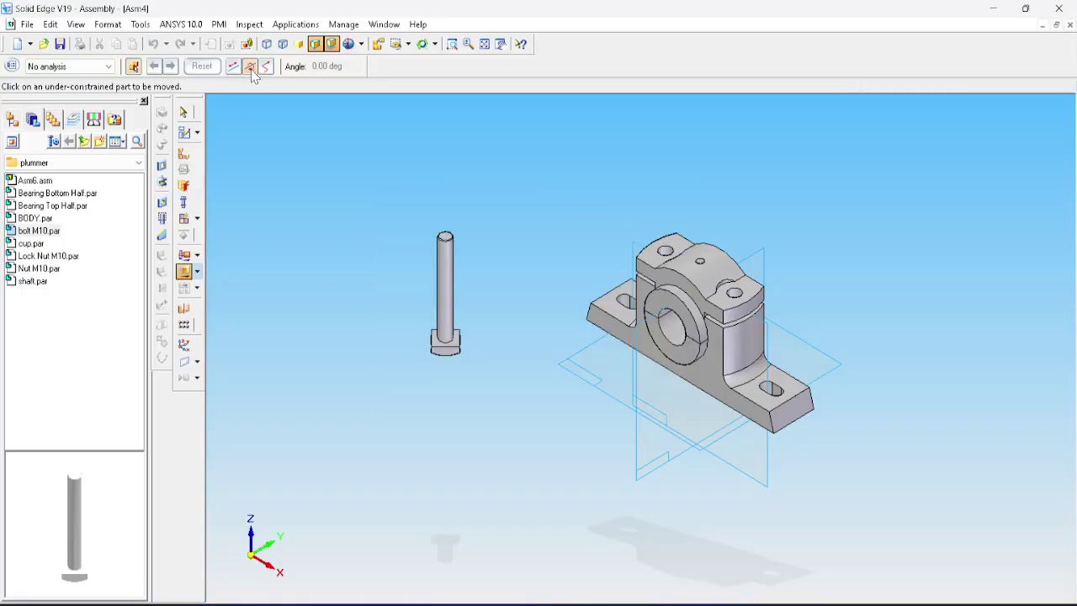
left_click(442, 275)
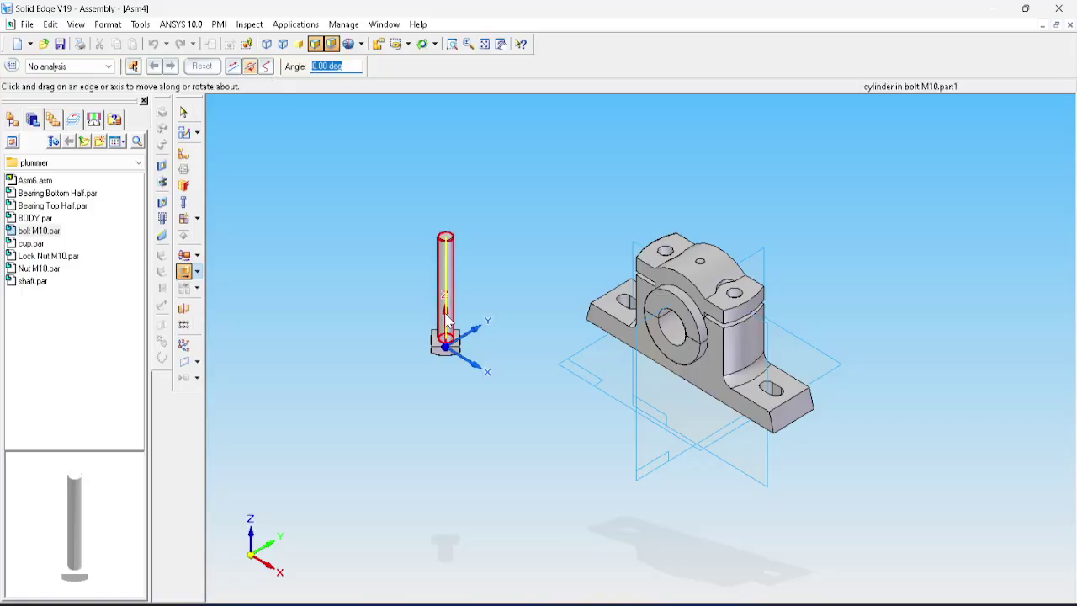
type("45")
key("Return")
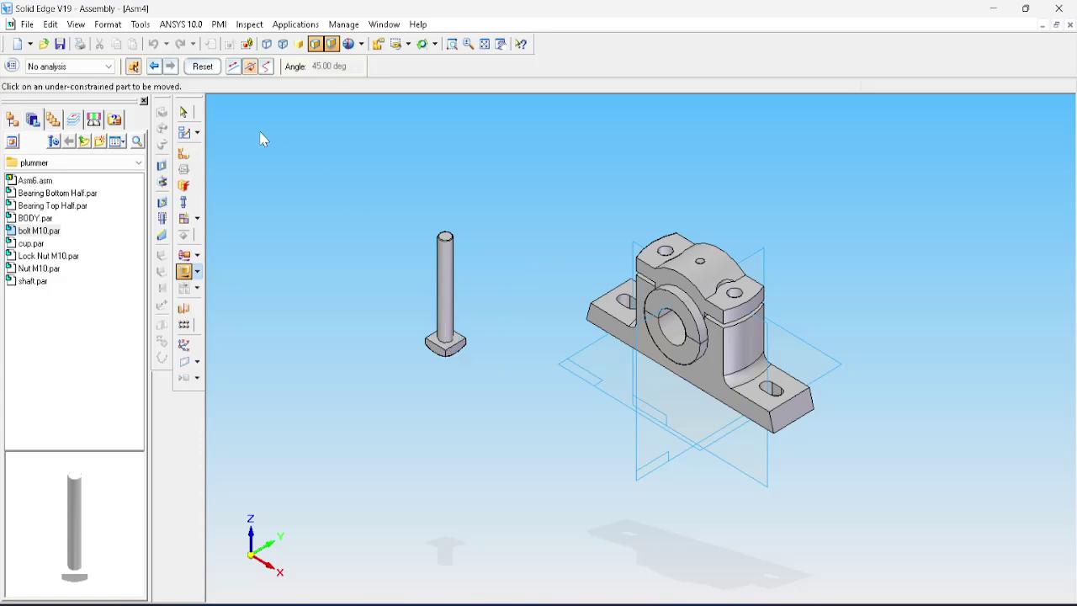
Step: Mate the upper face of the bolt head with the square recess face around a bolt hole on the body's underside
left_click(184, 155)
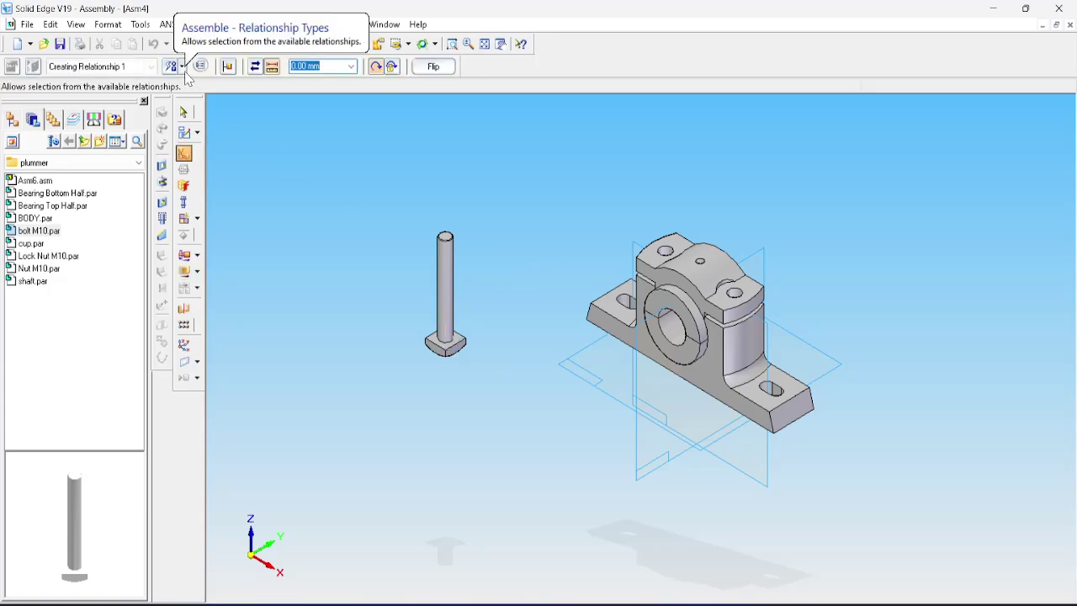
left_click(181, 66)
left_click(187, 96)
middle_click_drag(551, 286, 586, 143)
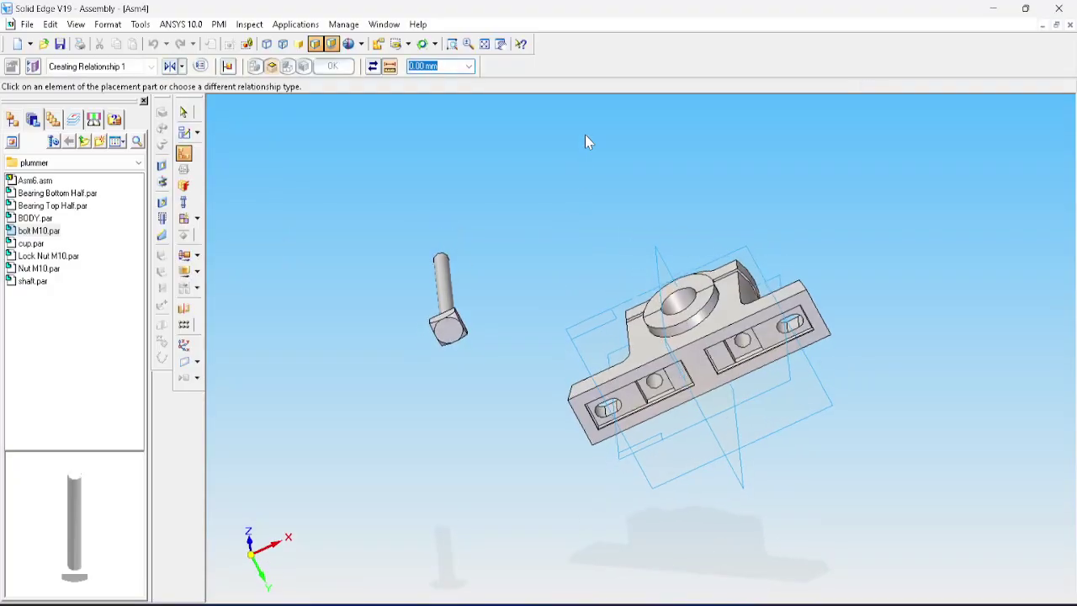
left_click(650, 401)
middle_click_drag(564, 244, 568, 385)
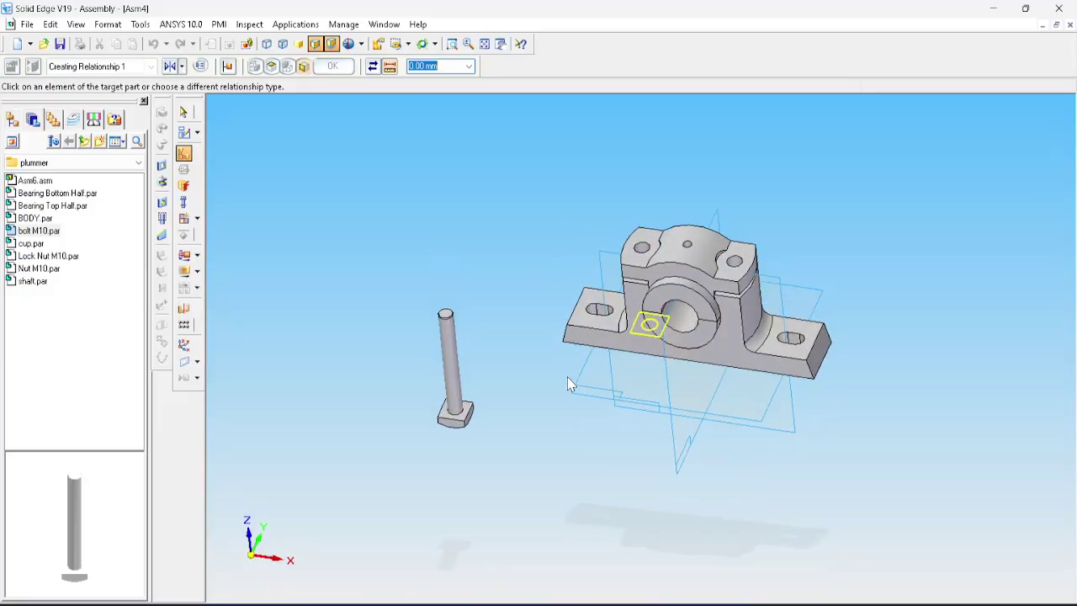
left_click(446, 418)
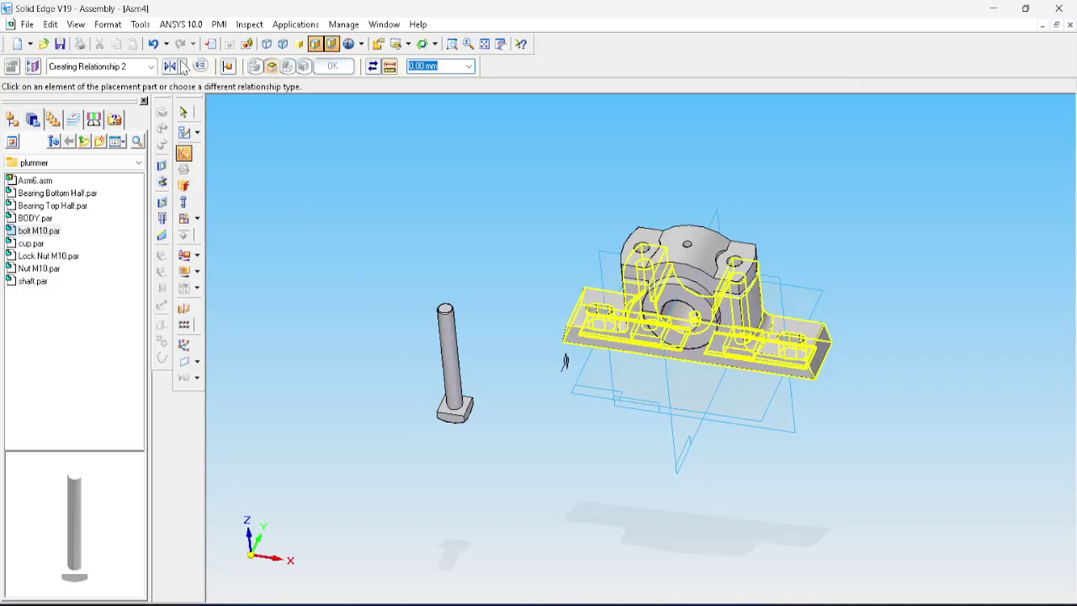
Step: Axially align the M10 bolt's shank with the body's bolt hole and check the placed bolt in isometric view
left_click(182, 66)
left_click(198, 132)
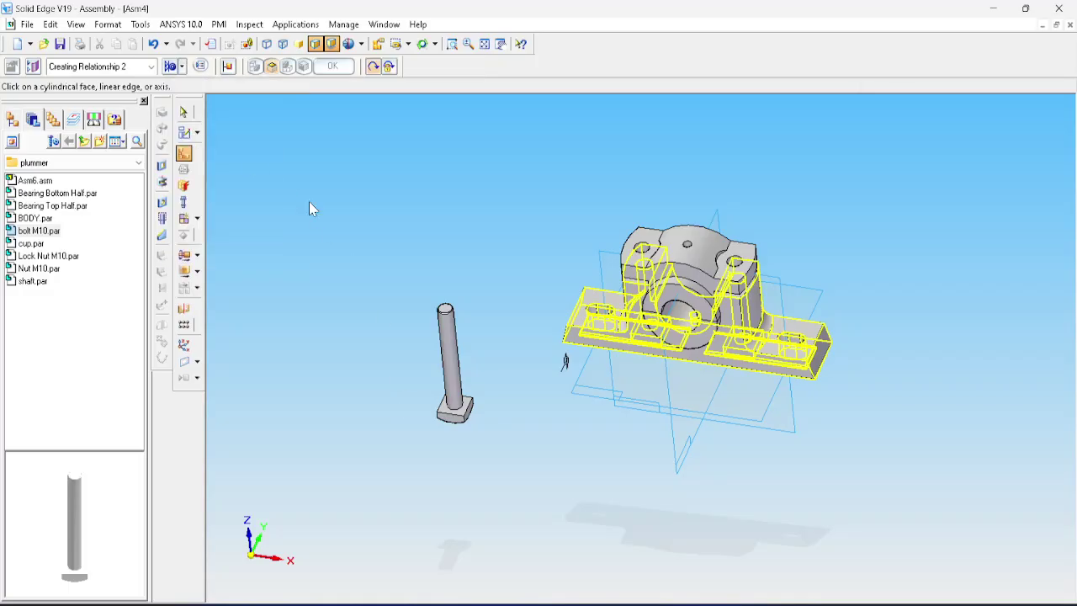
left_click(644, 288)
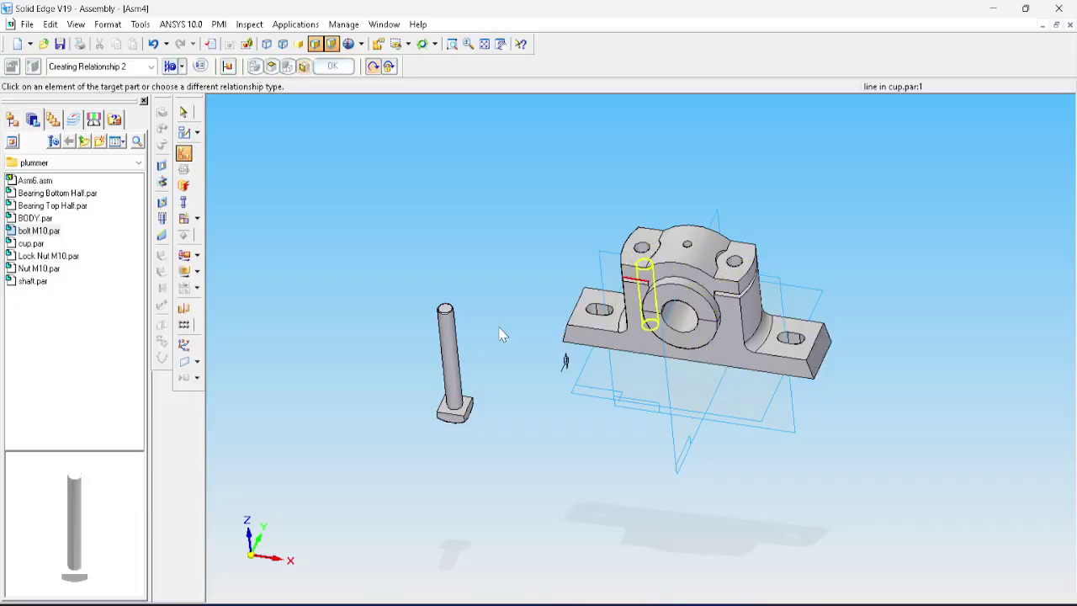
left_click(454, 362)
middle_click_drag(435, 385, 521, 210)
key("ctrl+i")
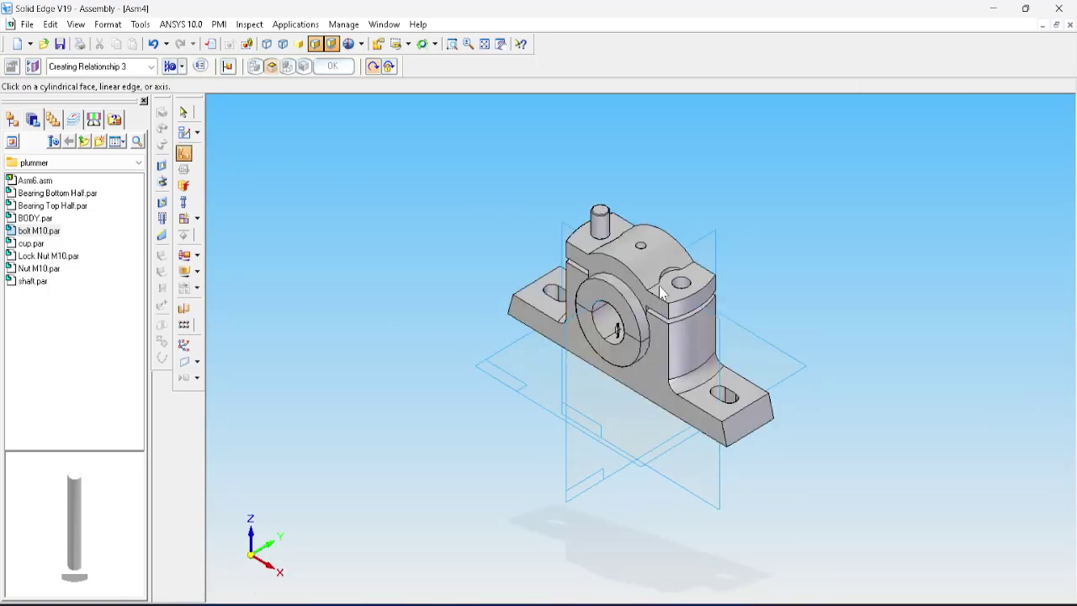
left_click(678, 353)
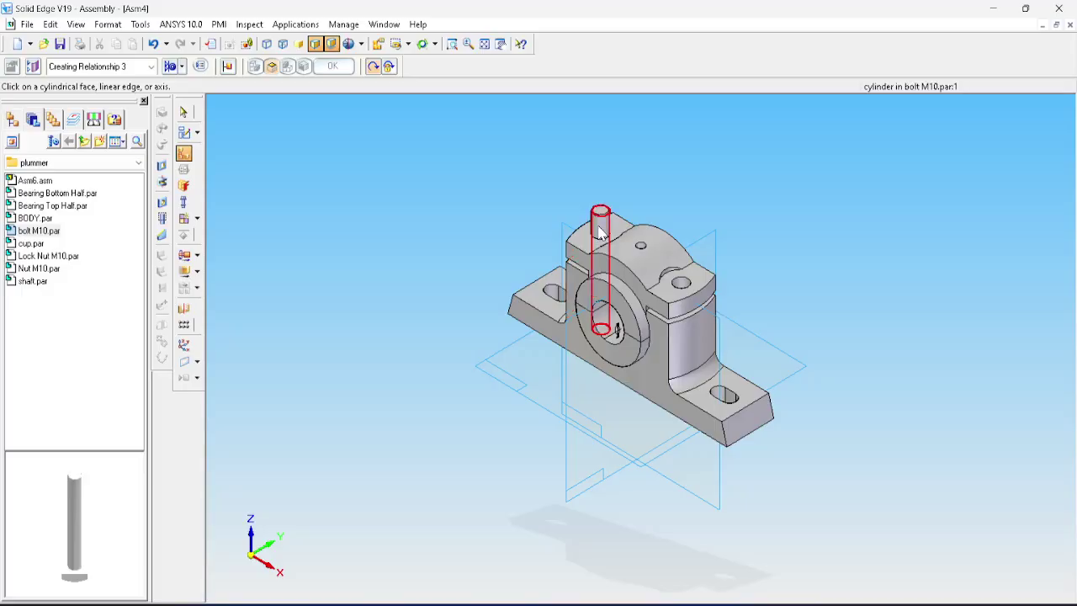
Step: Place Nut M10.par on the bolt, using an Insert relationship to seat it on the cup's upper face around the bolt hole
left_click(38, 269)
left_click_drag(54, 275, 375, 298)
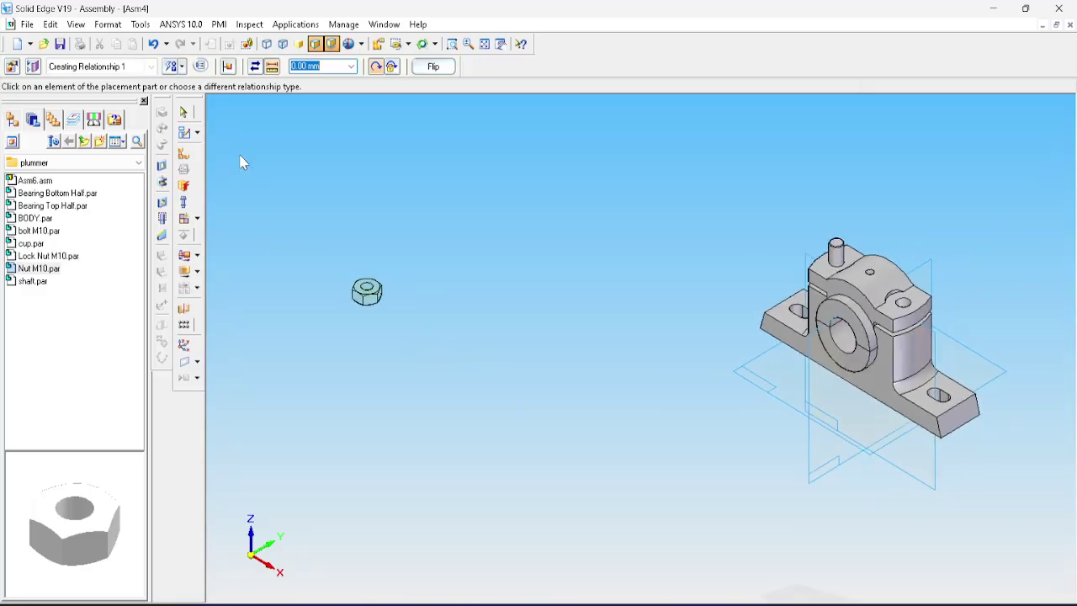
left_click(182, 67)
left_click(192, 146)
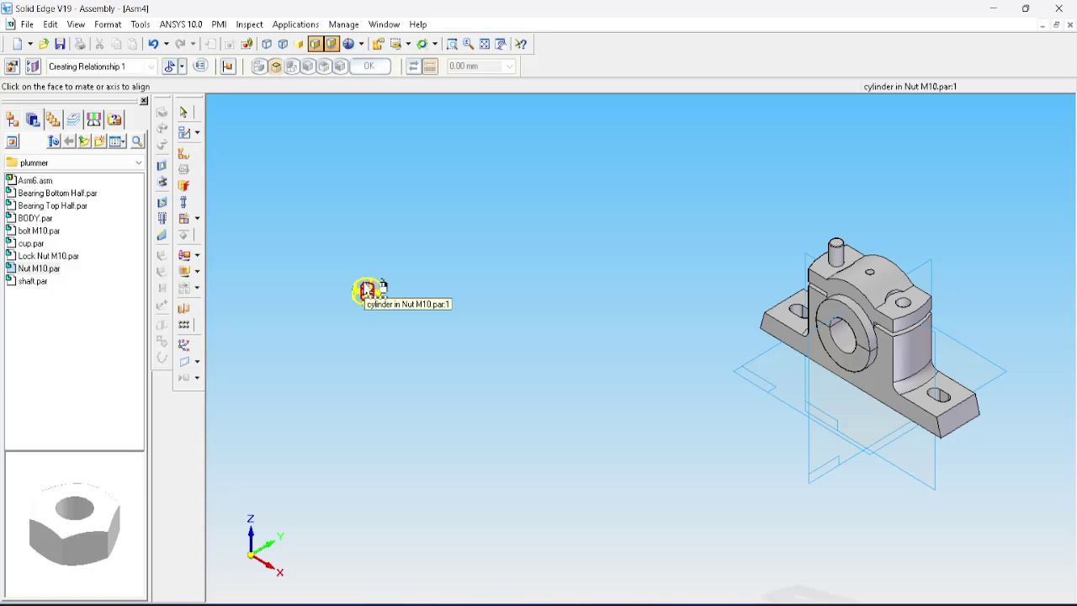
scroll(421, 261, "up", 1)
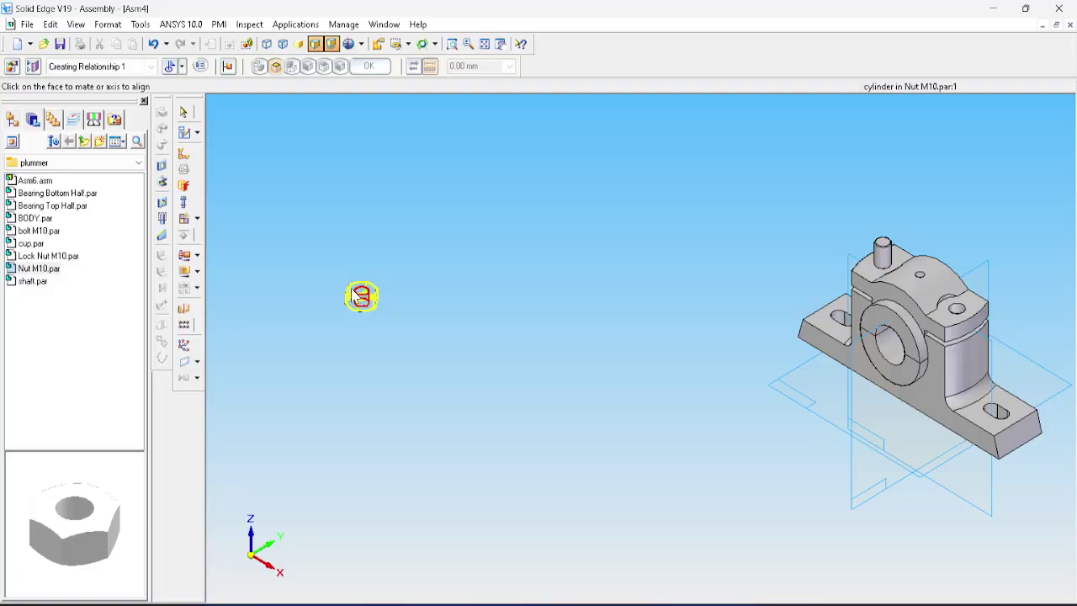
scroll(401, 269, "up", 1)
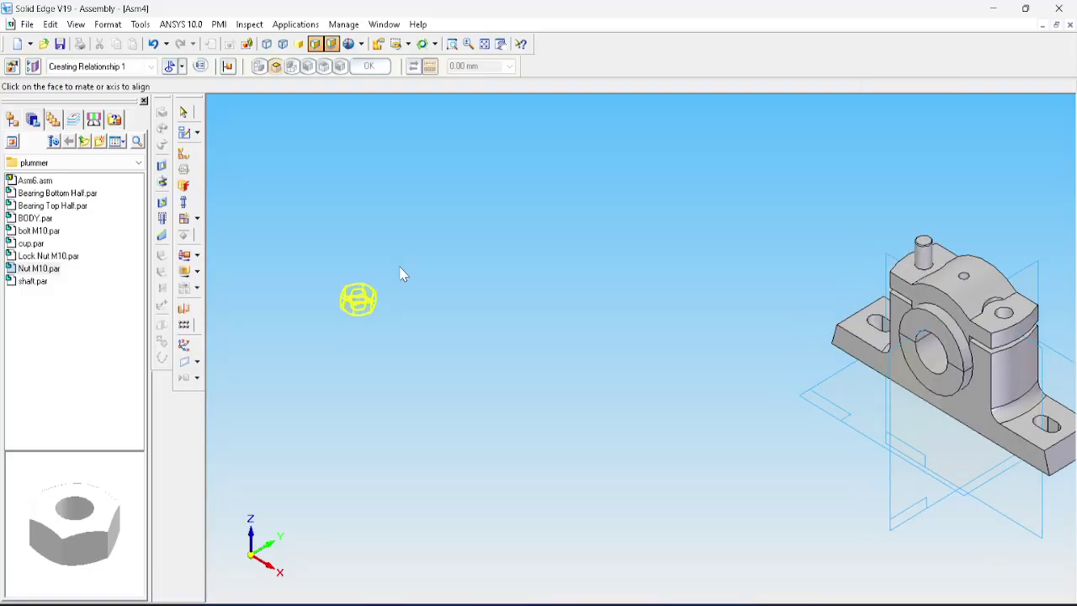
left_click(351, 296)
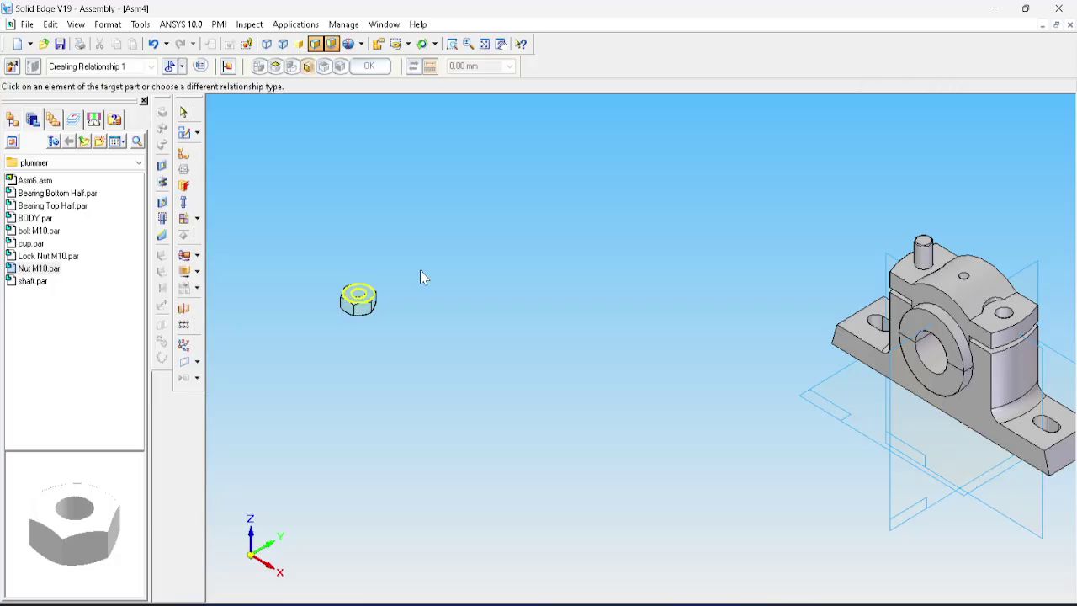
left_click(906, 279)
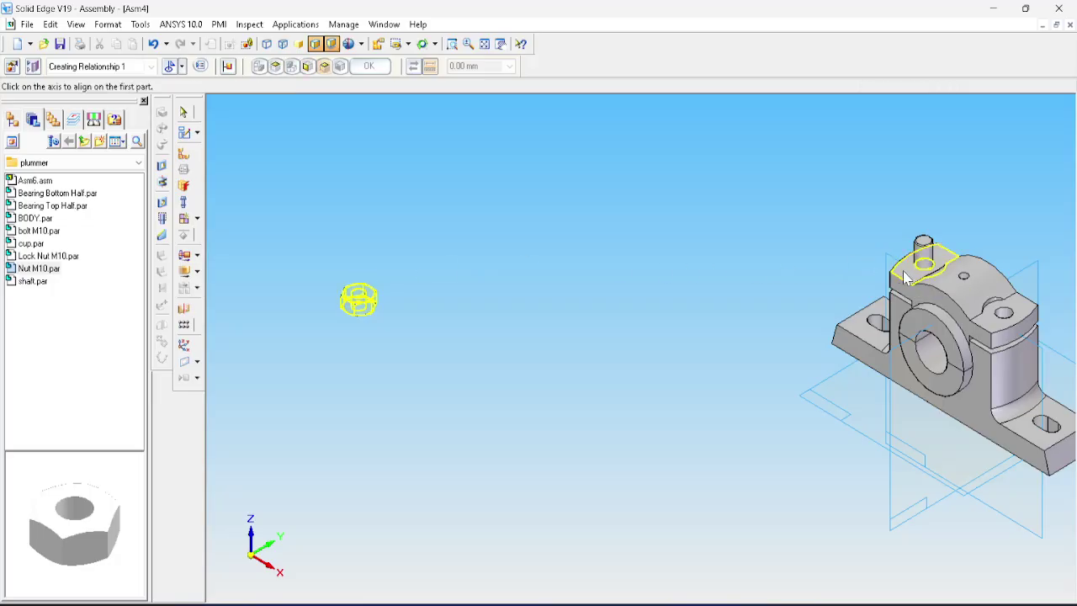
left_click(358, 298)
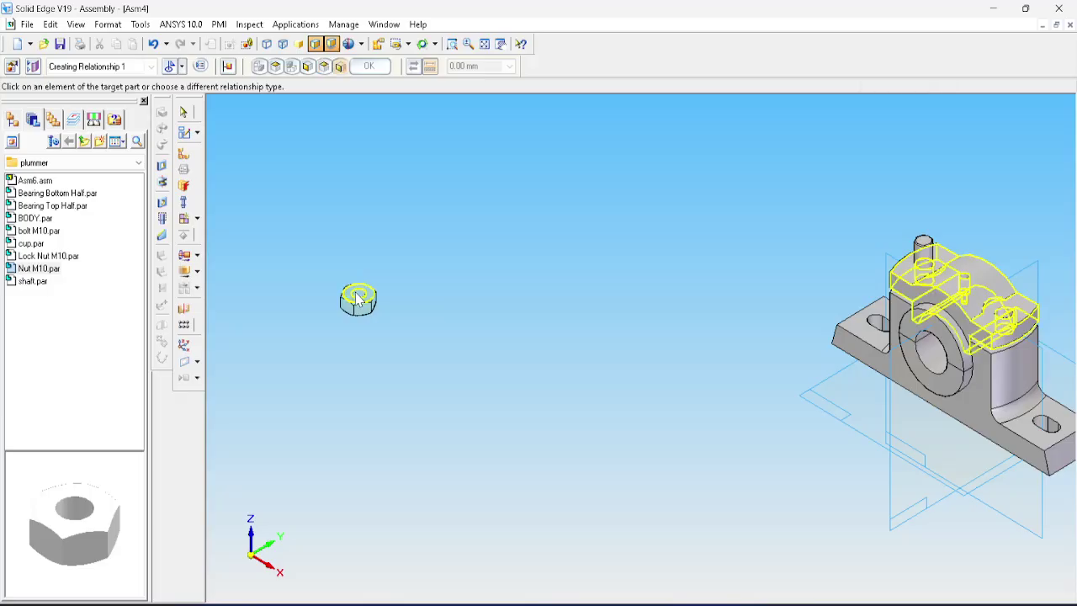
left_click(926, 252)
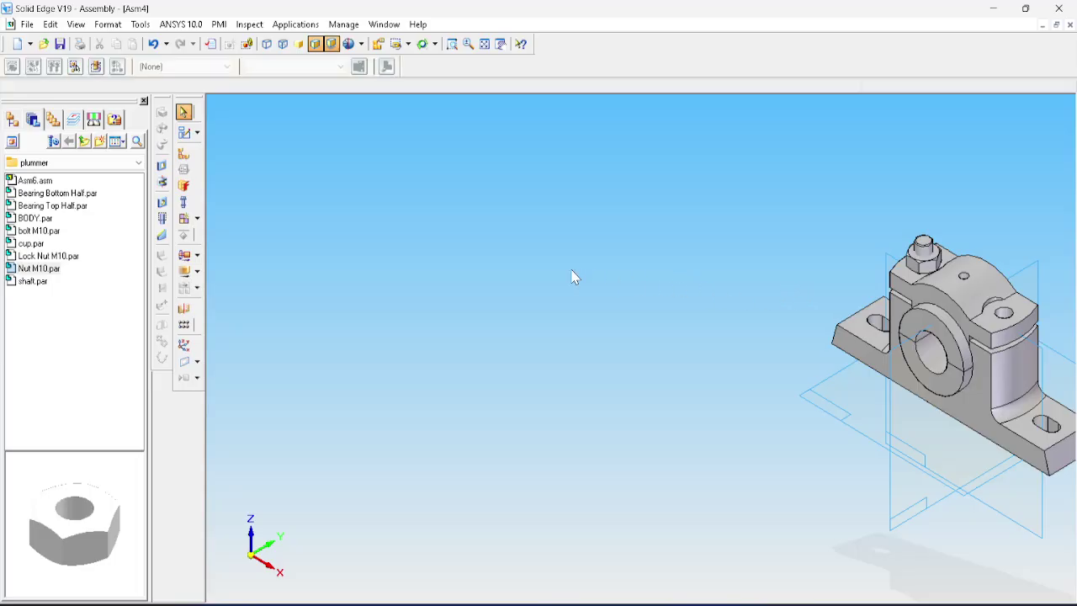
Step: Place Lock Nut M10.par on top of the M10 nut with an Insert relationship and inspect the stacked nuts from the front
left_click(49, 257)
left_click(49, 257)
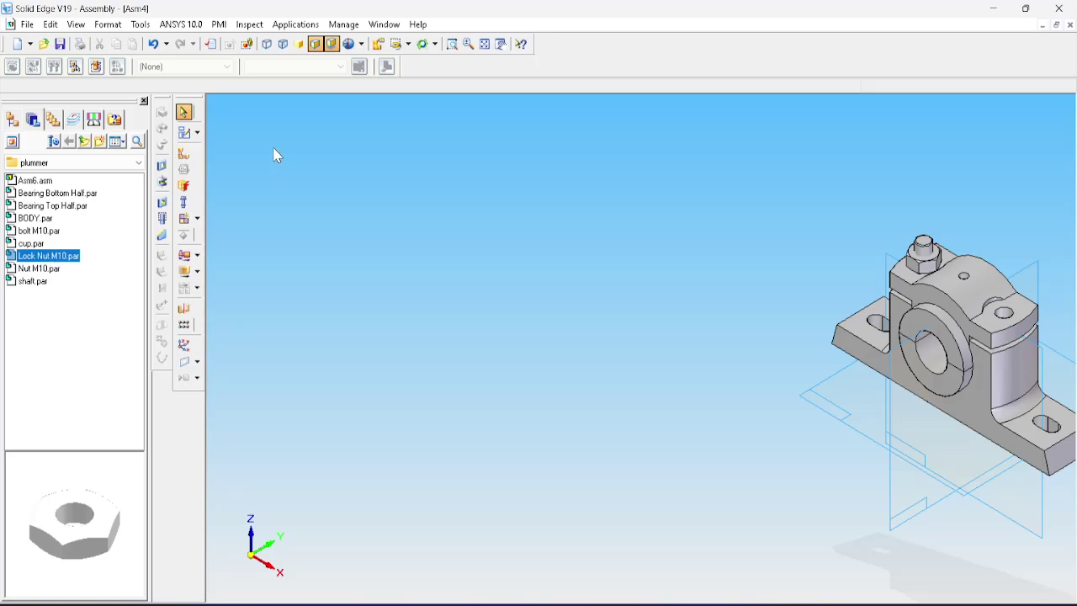
left_click(484, 44)
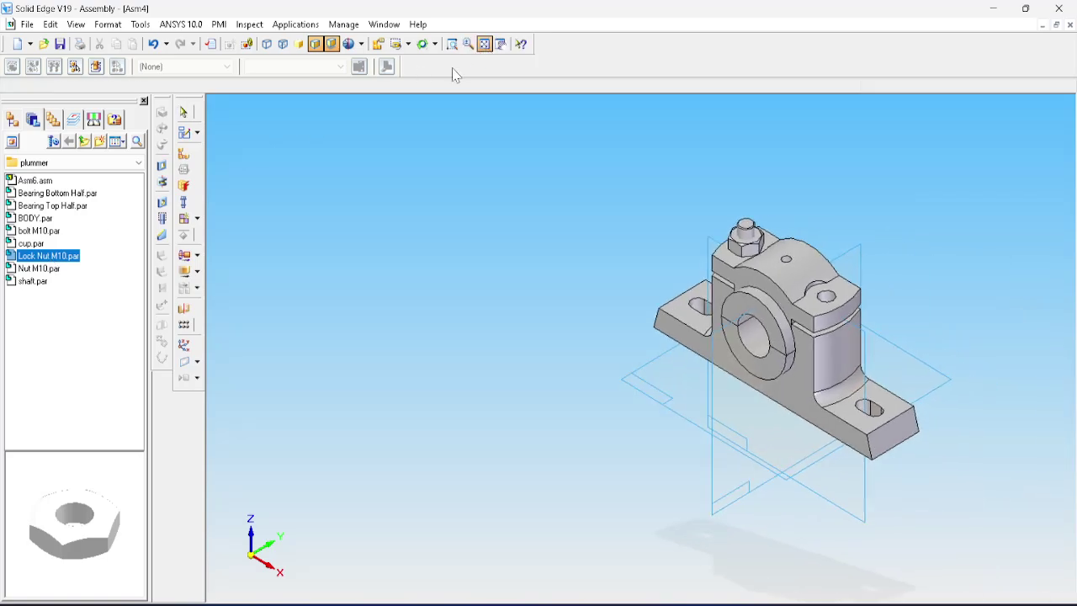
left_click_drag(71, 256, 428, 291)
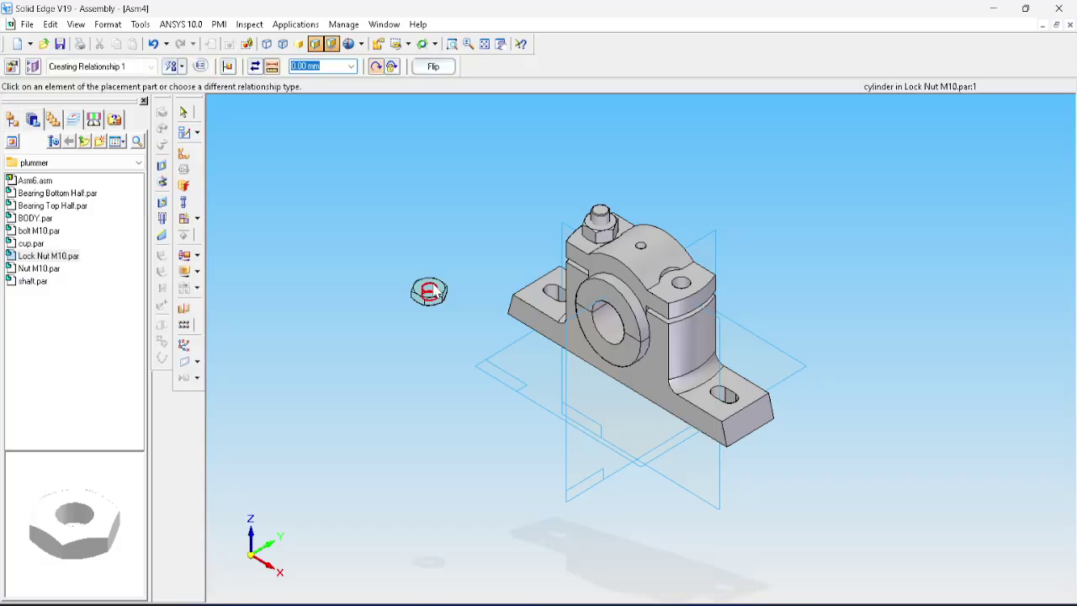
left_click(181, 70)
left_click(192, 145)
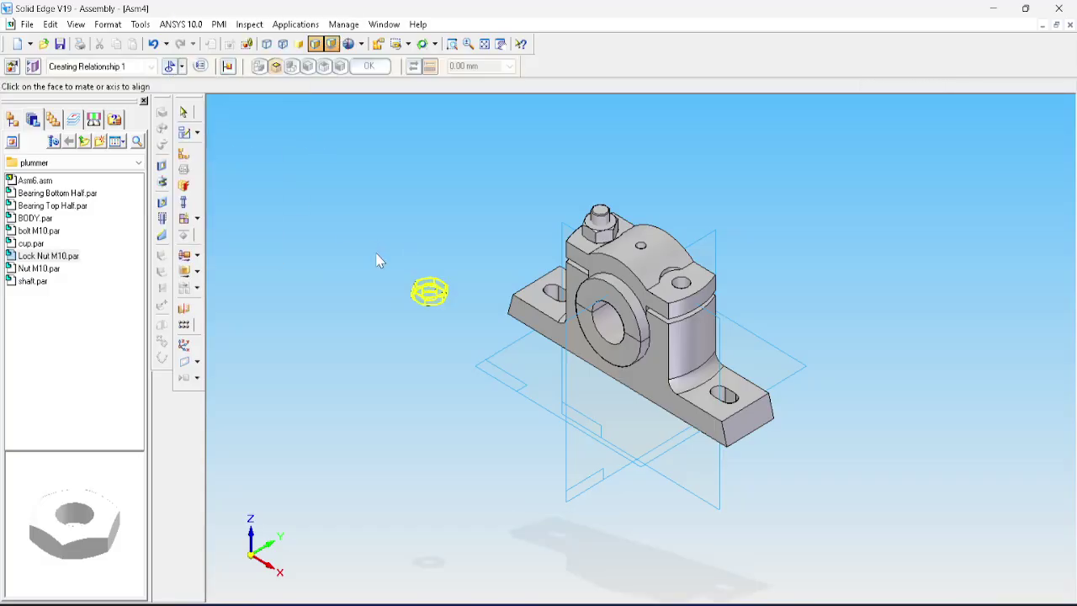
left_click(431, 287)
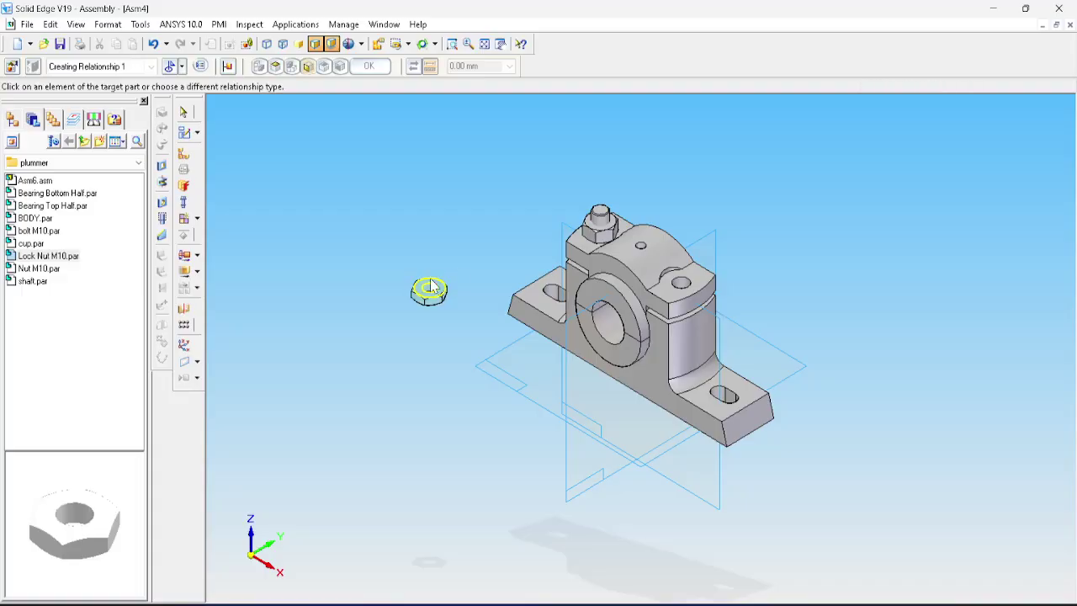
left_click(595, 229)
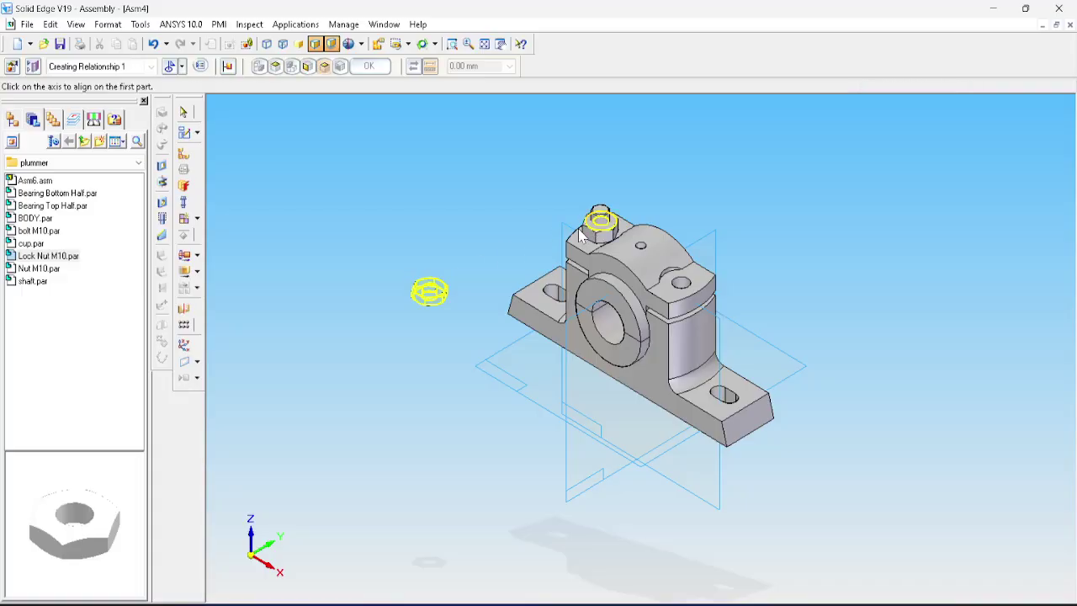
left_click(433, 292)
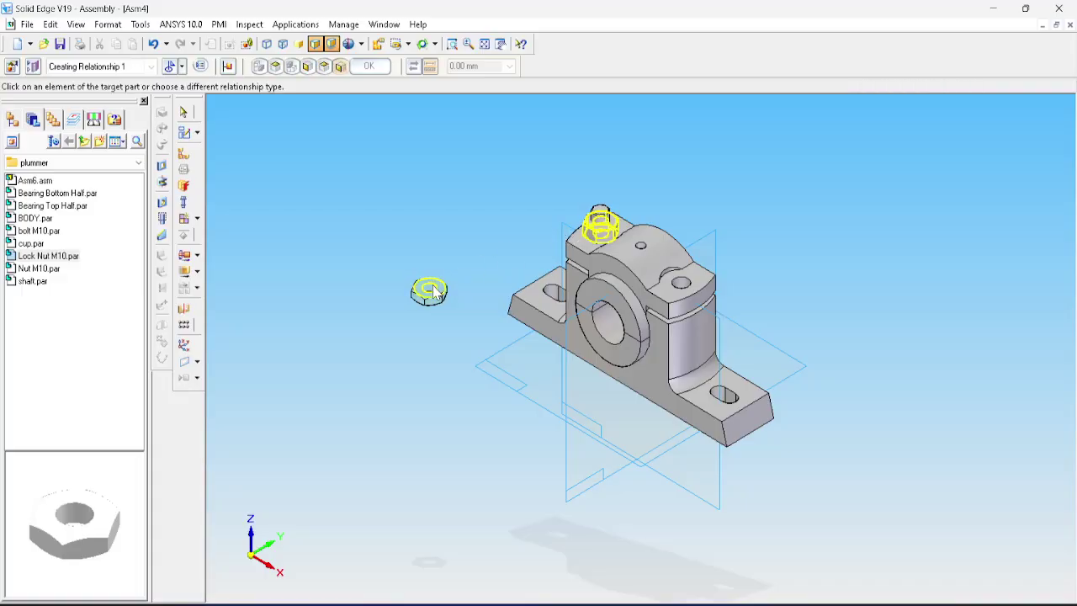
left_click(589, 232)
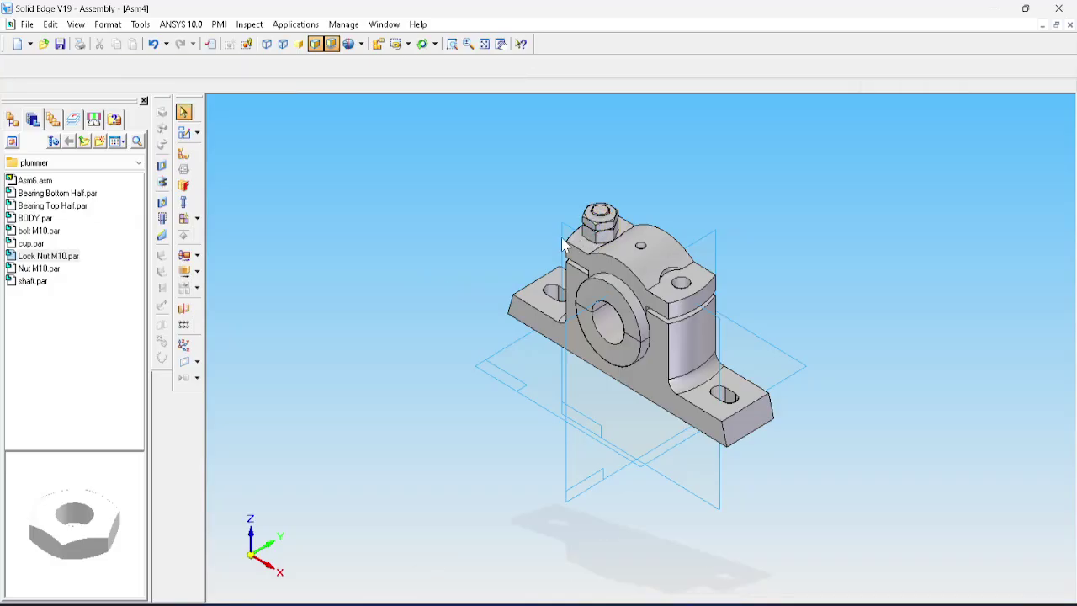
key("ctrl+f")
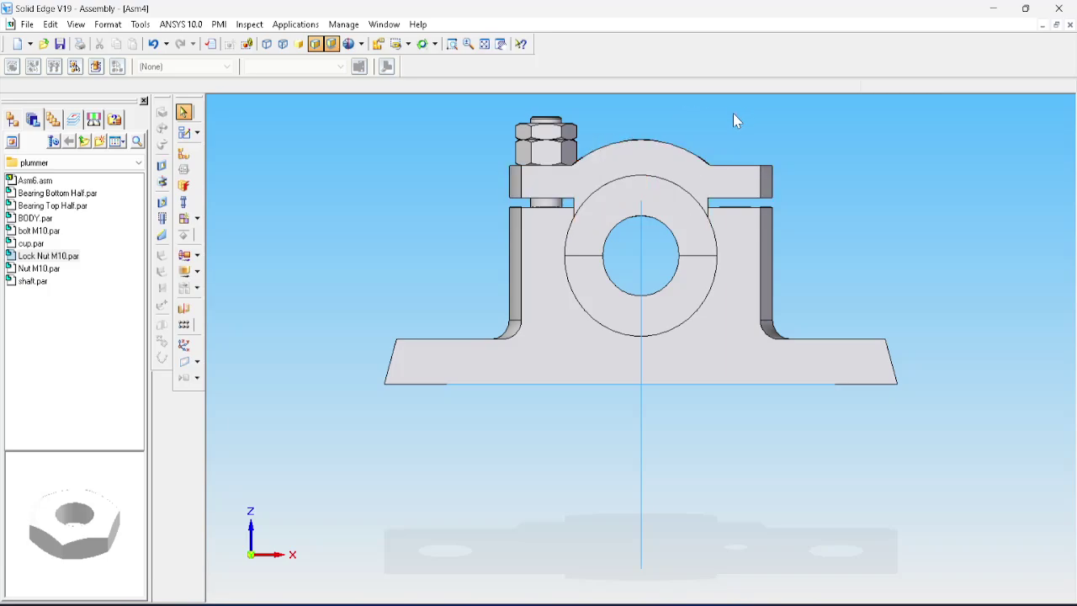
key("ctrl+i")
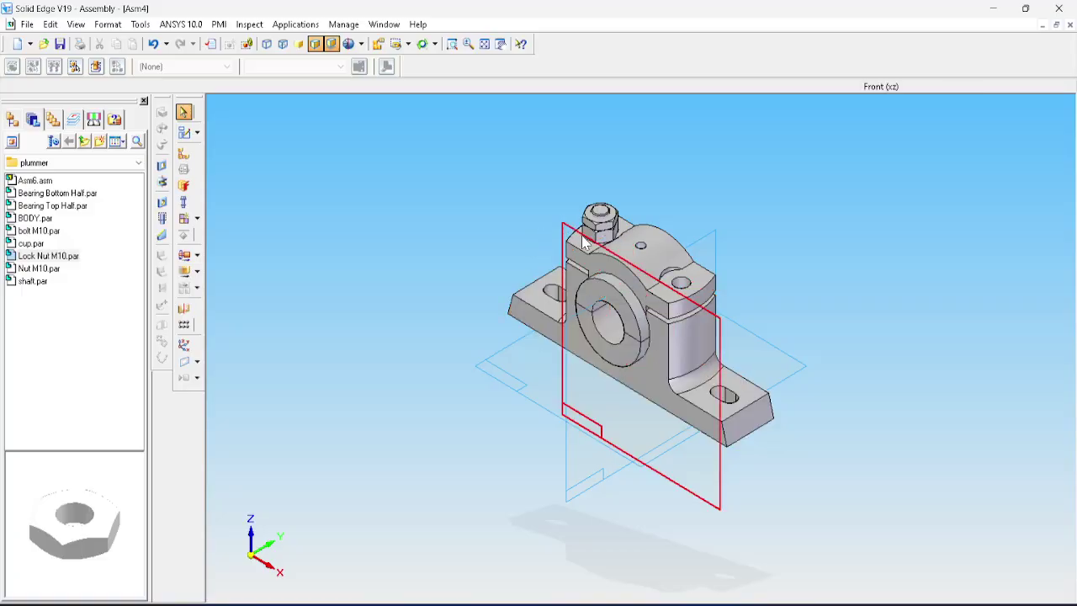
Step: Mirror the M10 bolt, nut and lock nut about the yz reference plane, replicating the assembly structure with all parts grounded
left_click(184, 309)
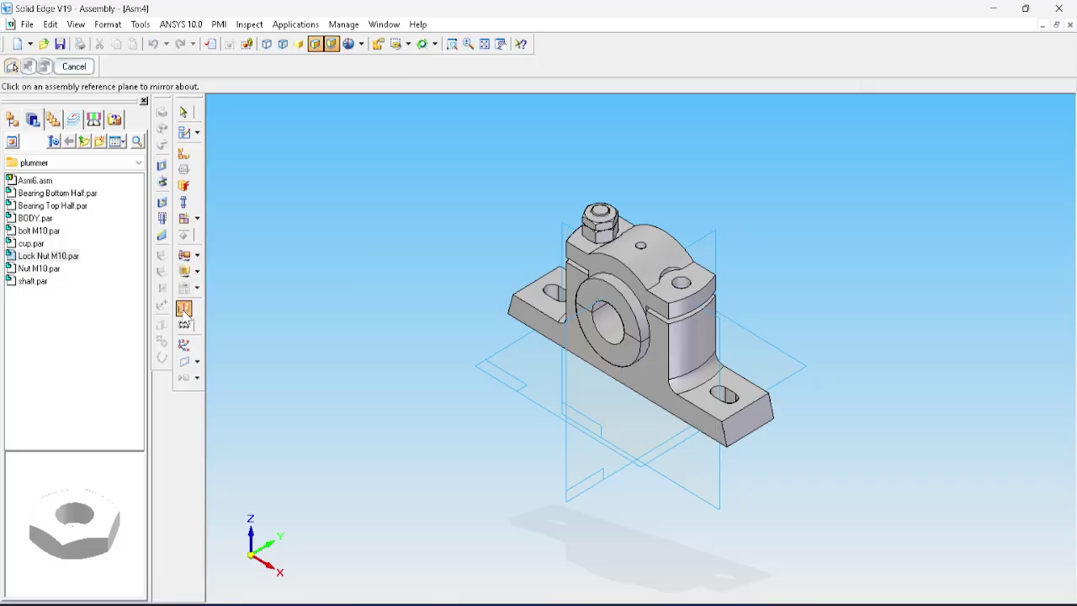
left_click(578, 352)
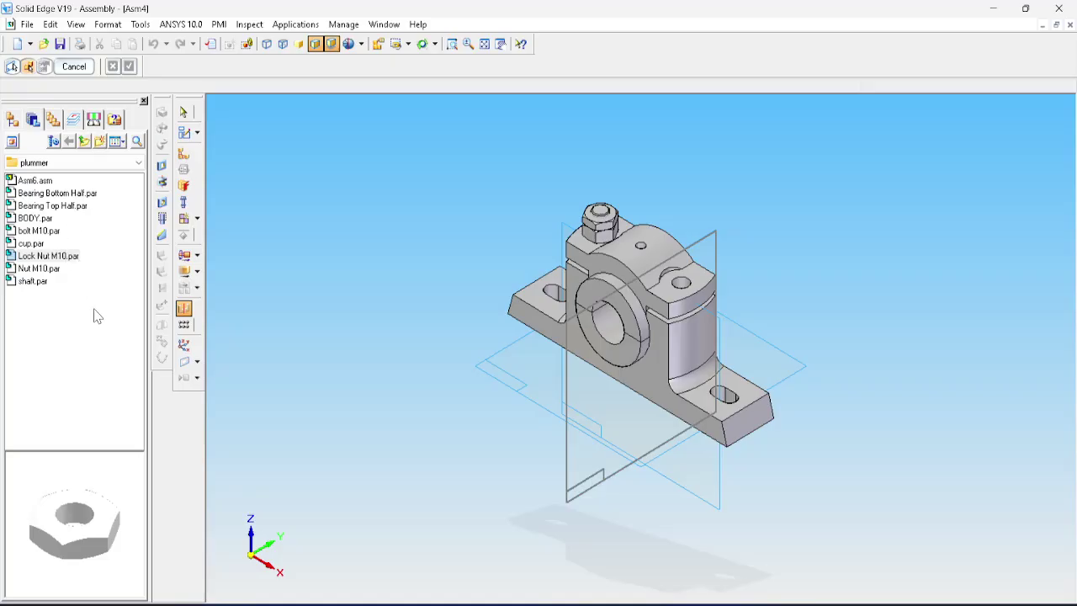
left_click(47, 269)
left_click(50, 255)
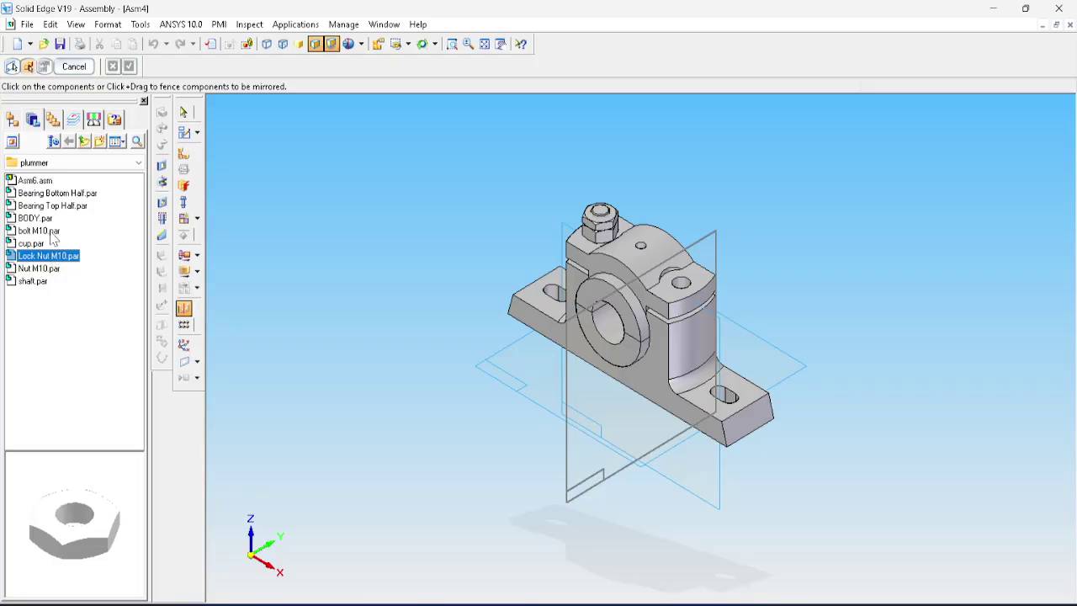
left_click(51, 233)
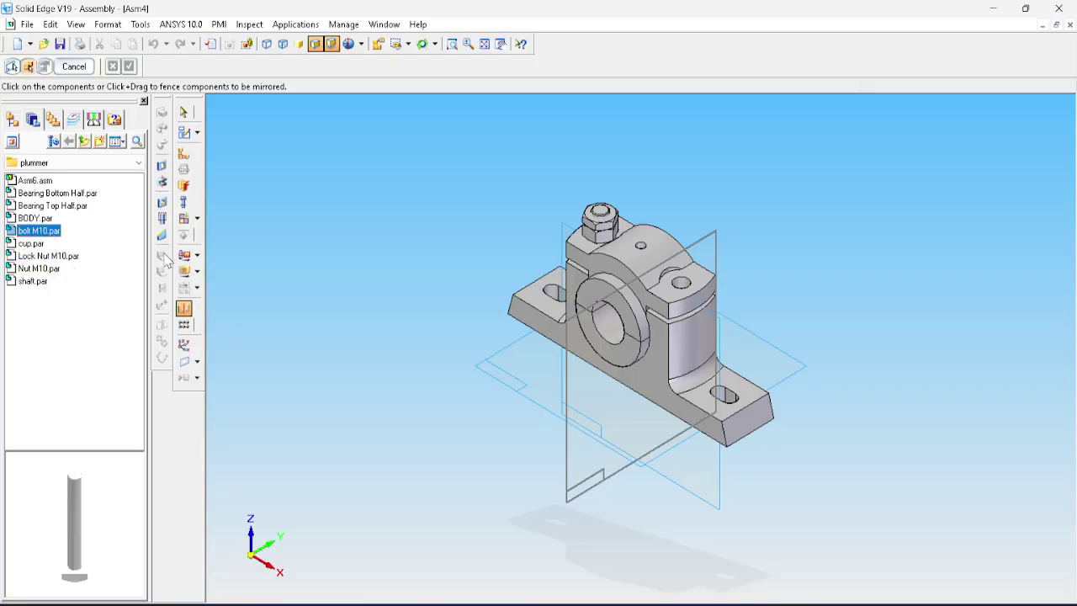
left_click(12, 122)
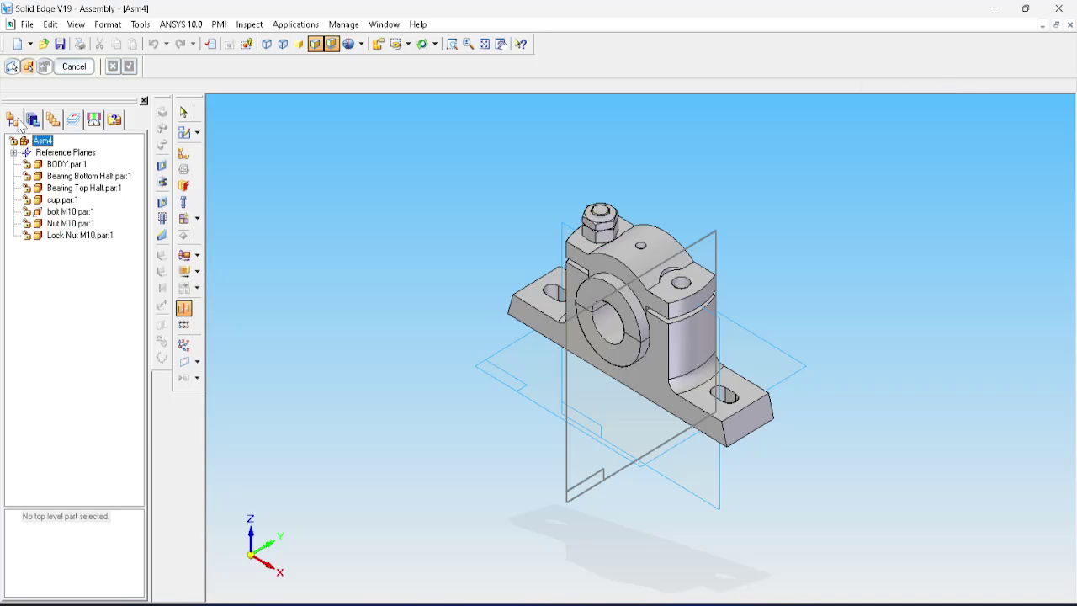
left_click(68, 236)
left_click(70, 223)
left_click(79, 216)
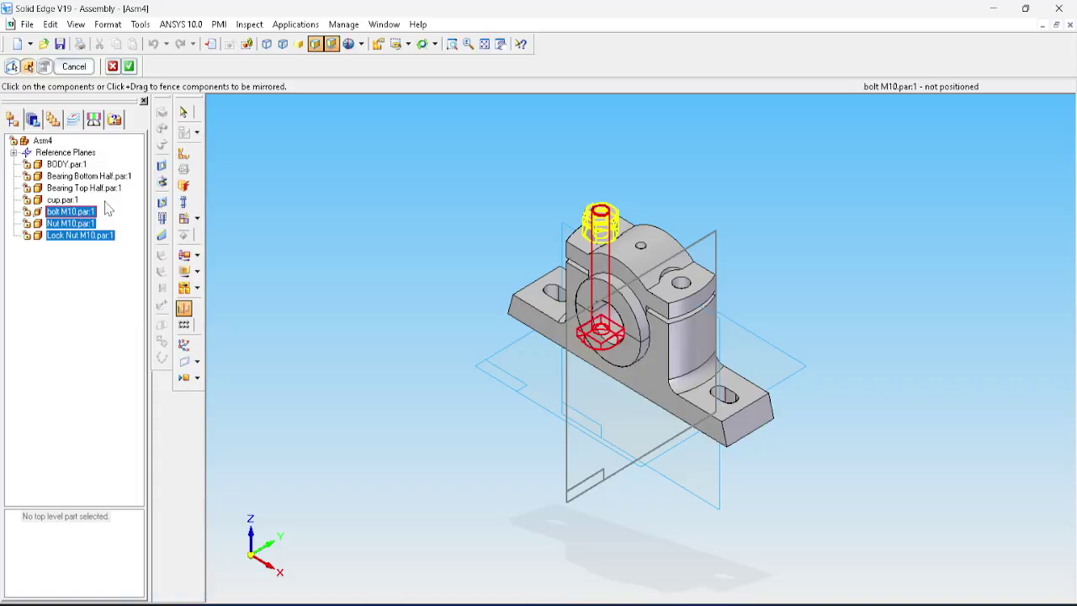
left_click(129, 66)
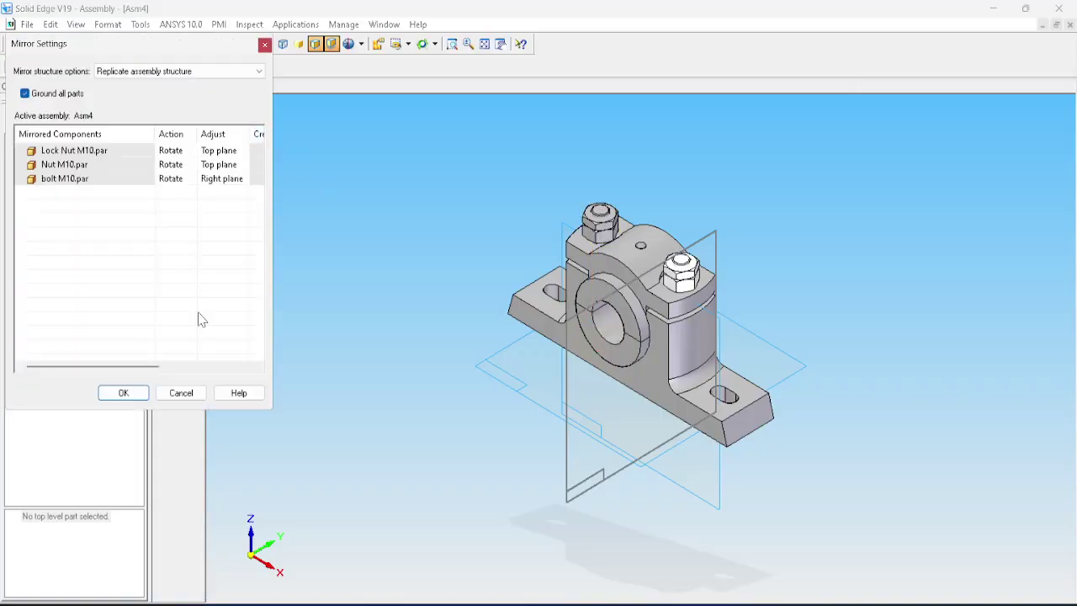
left_click(125, 392)
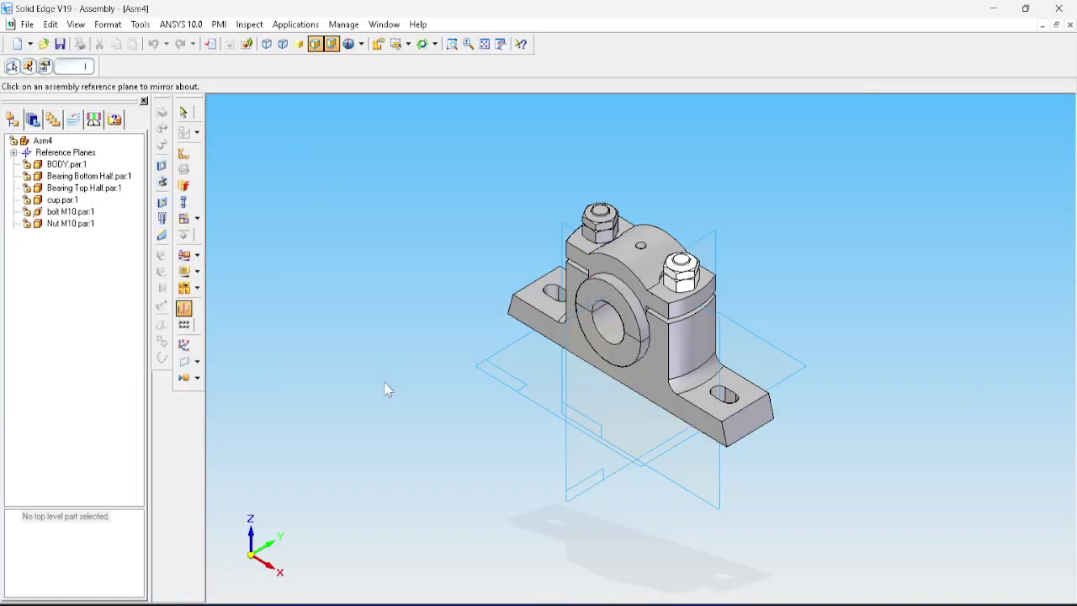
Step: Inspect the mirrored fasteners from below and compare the assembly with the plummer block reference drawing
middle_click_drag(387, 385, 478, 292)
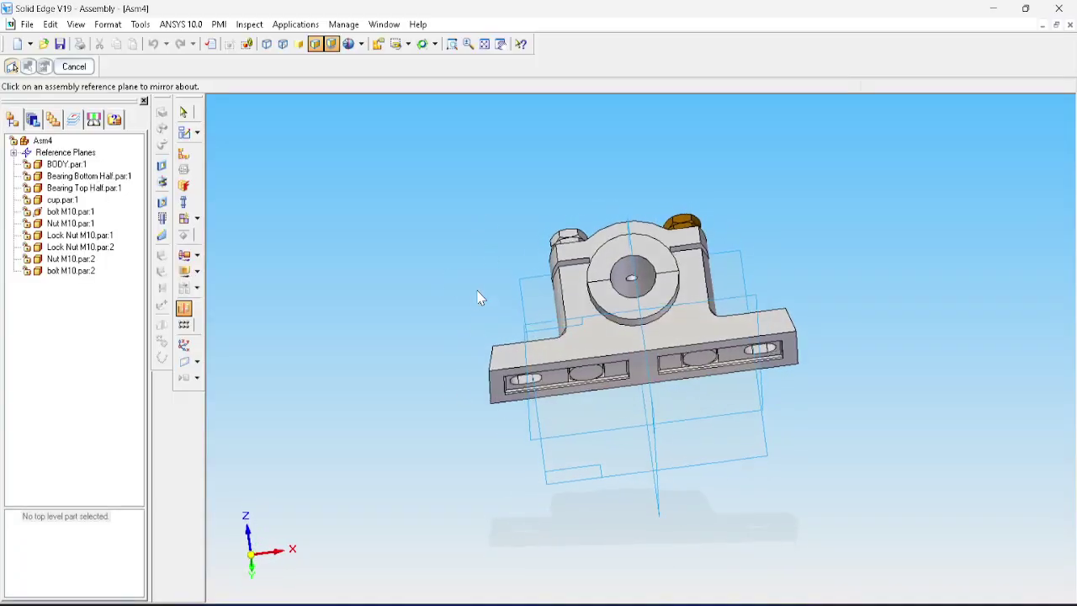
key("ctrl+i")
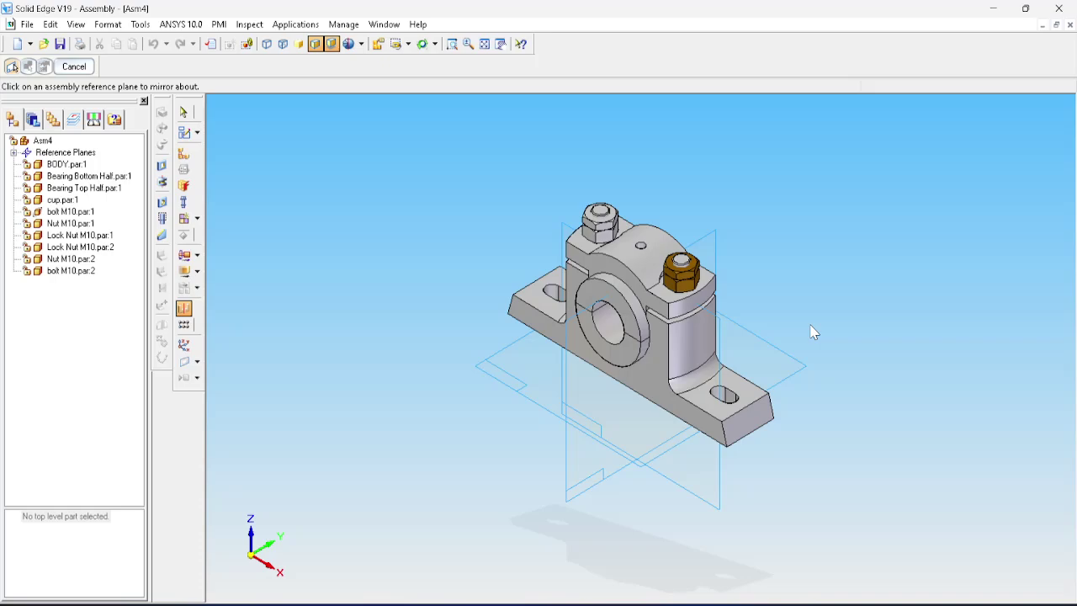
key("alt+Tab")
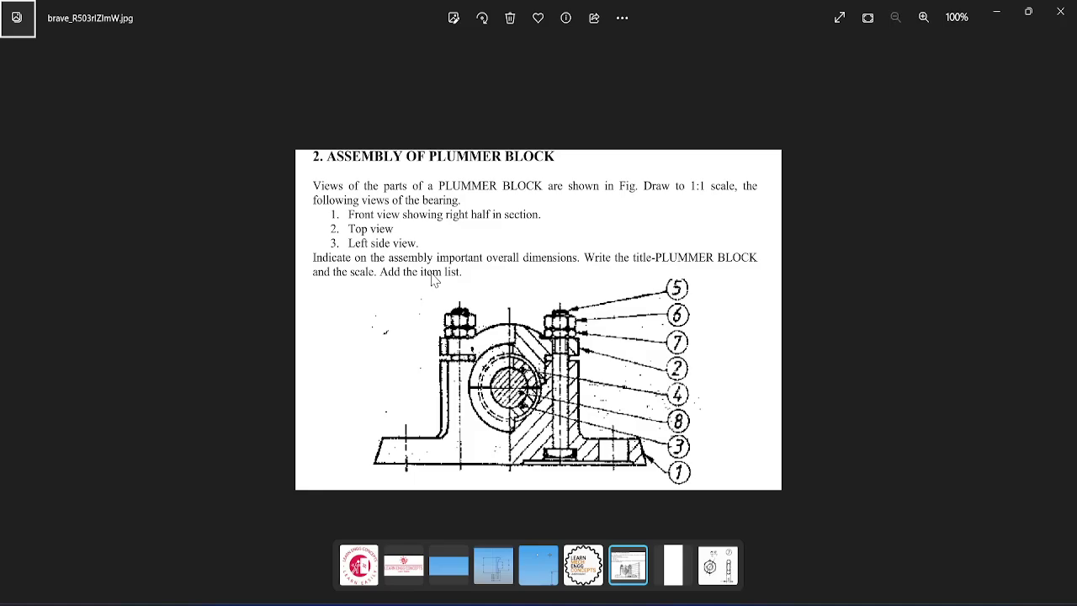
key("alt+Tab")
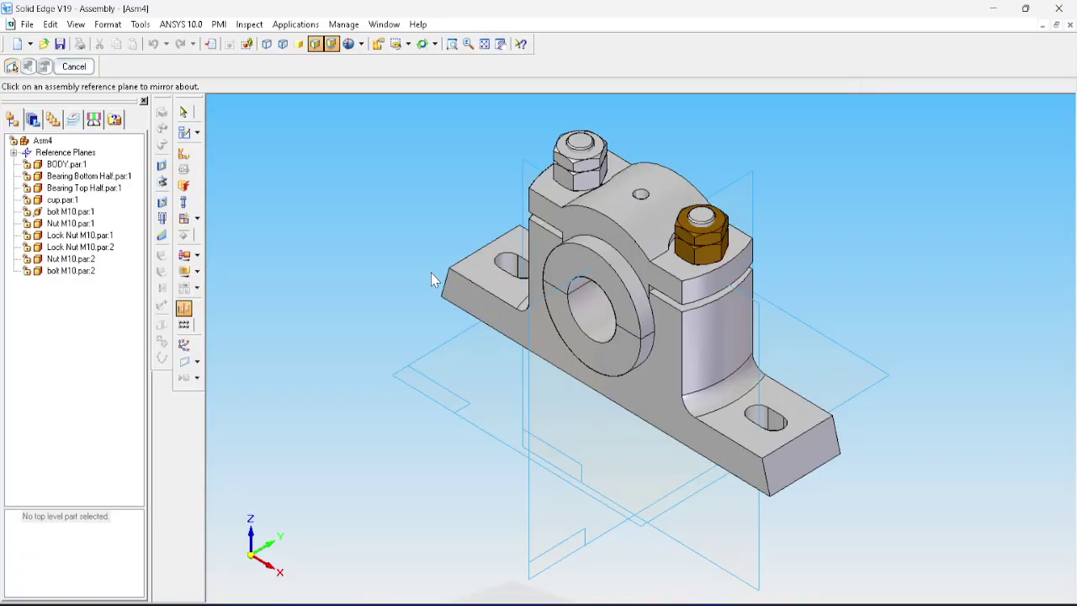
Step: Start a section view on the horizontal reference plane and sketch a rectangle about 106 mm wide from the assembly's center, past the body's right front corner
left_click(139, 24)
left_click(219, 24)
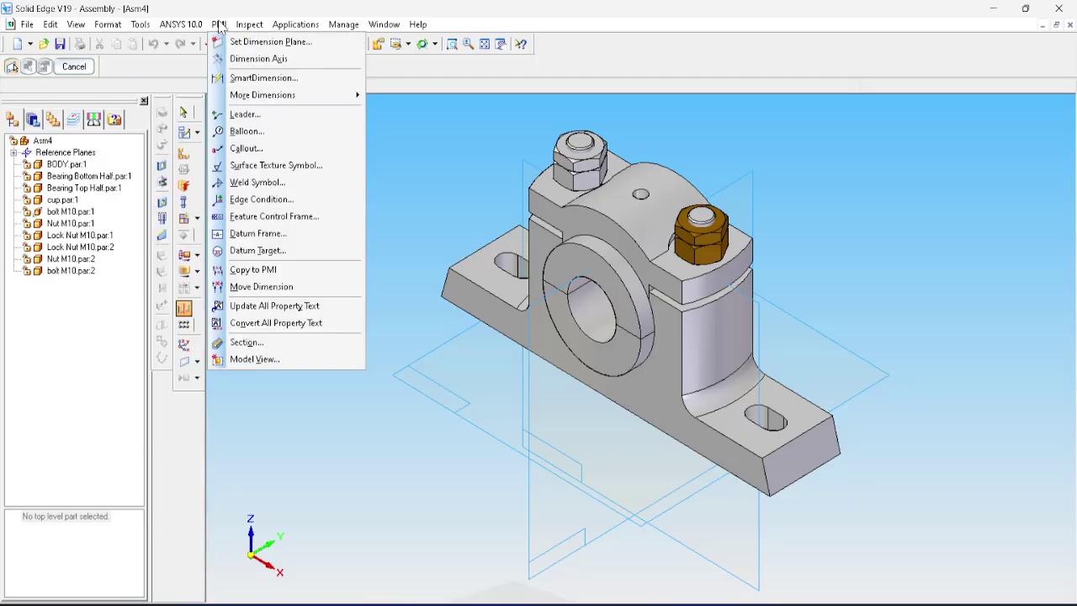
left_click(219, 24)
left_click(153, 26)
left_click(219, 25)
left_click(222, 342)
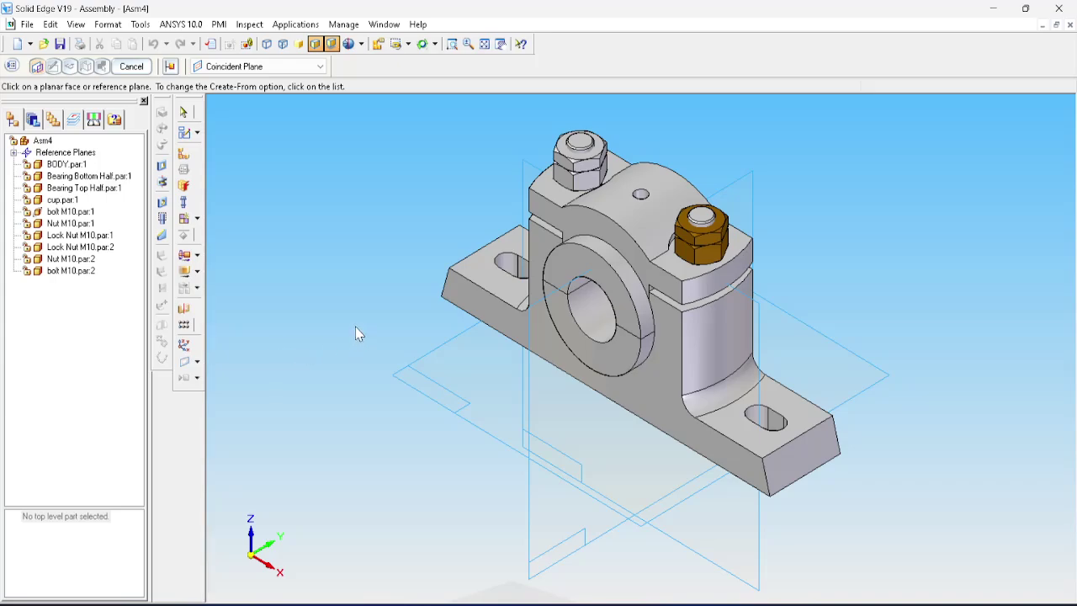
left_click(445, 386)
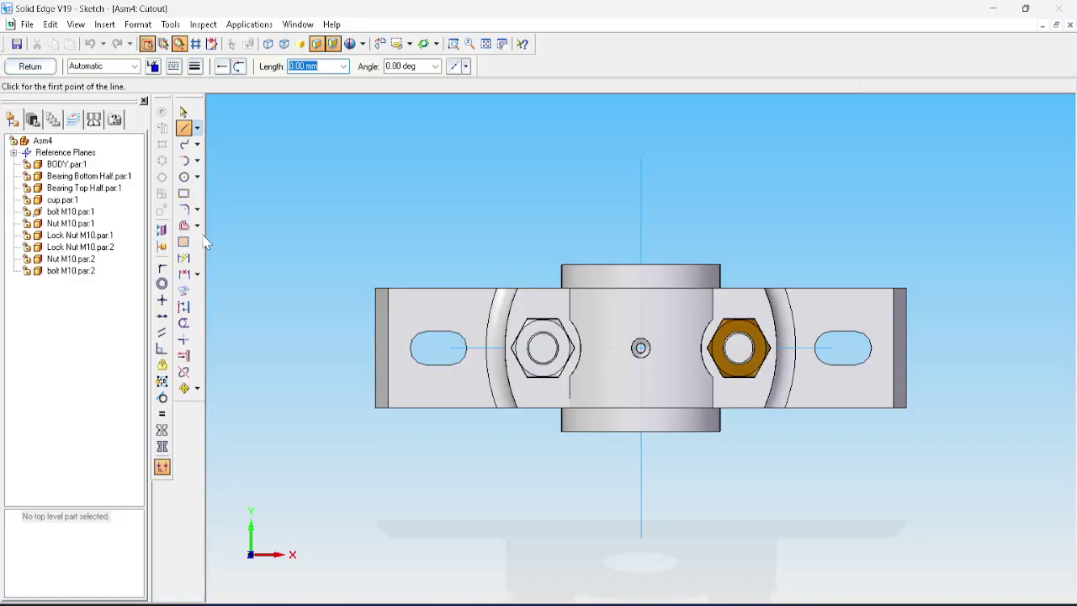
left_click(187, 196)
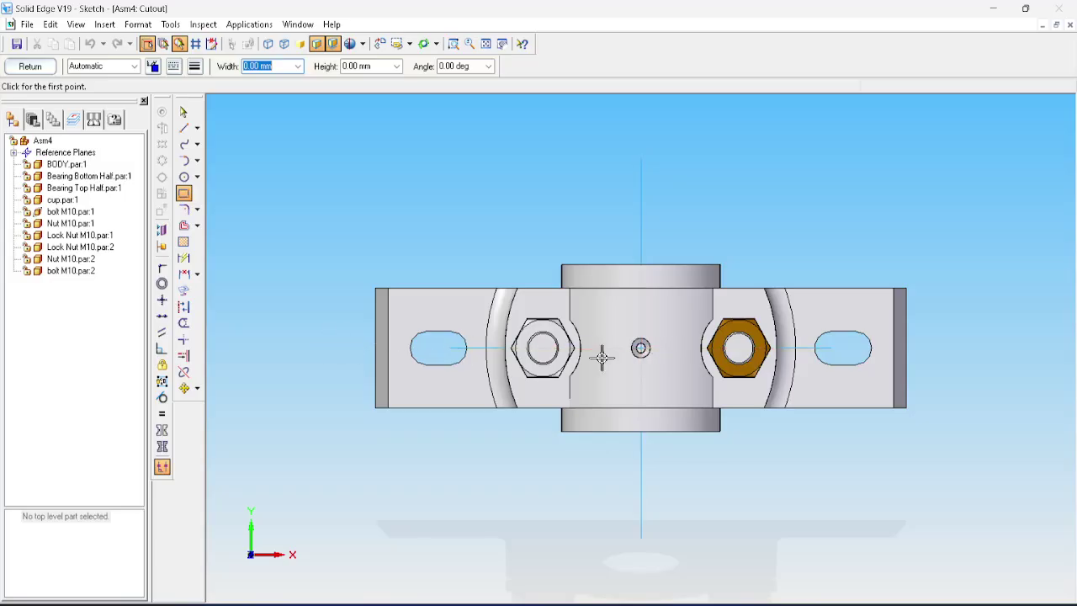
left_click(641, 347)
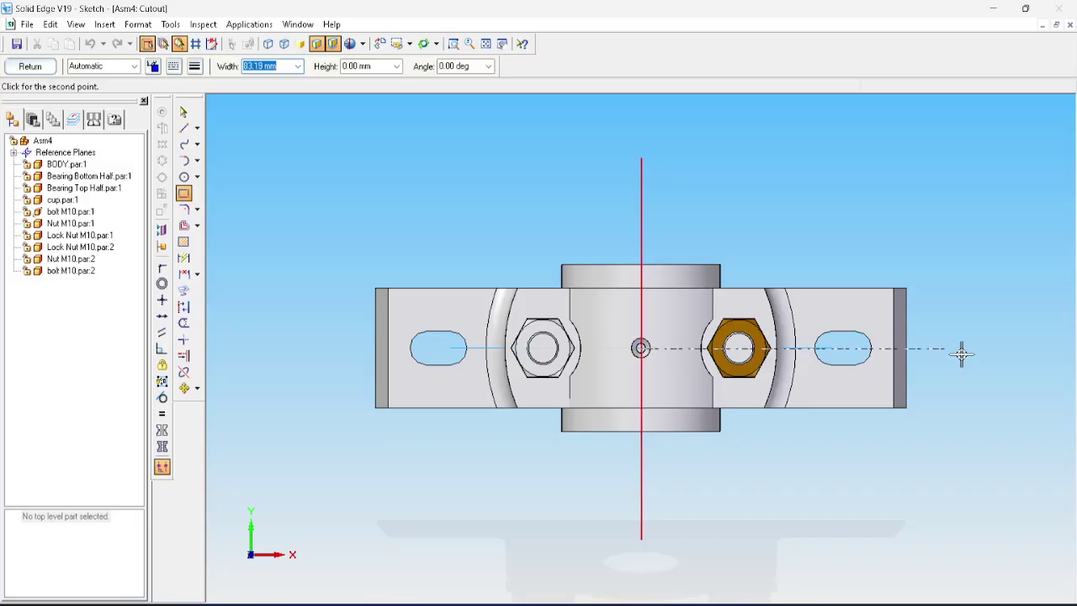
left_click(974, 350)
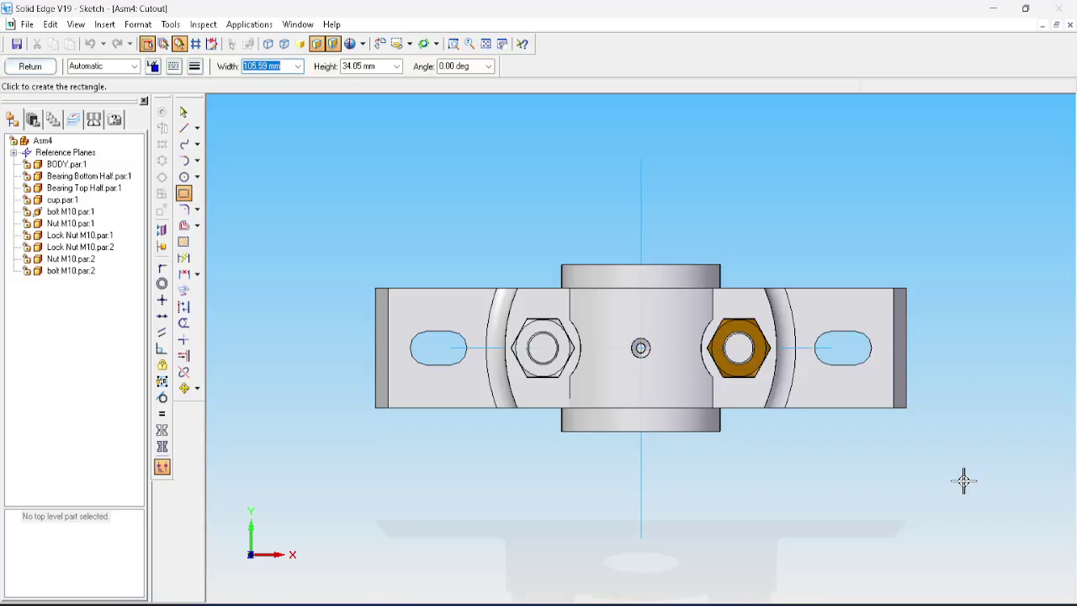
left_click(940, 519)
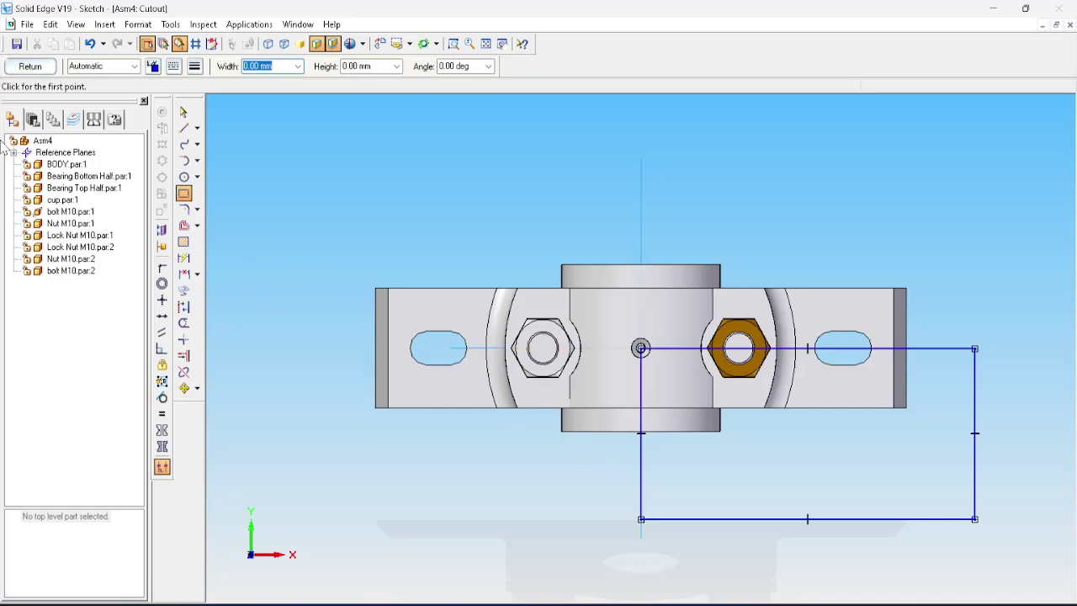
left_click(21, 67)
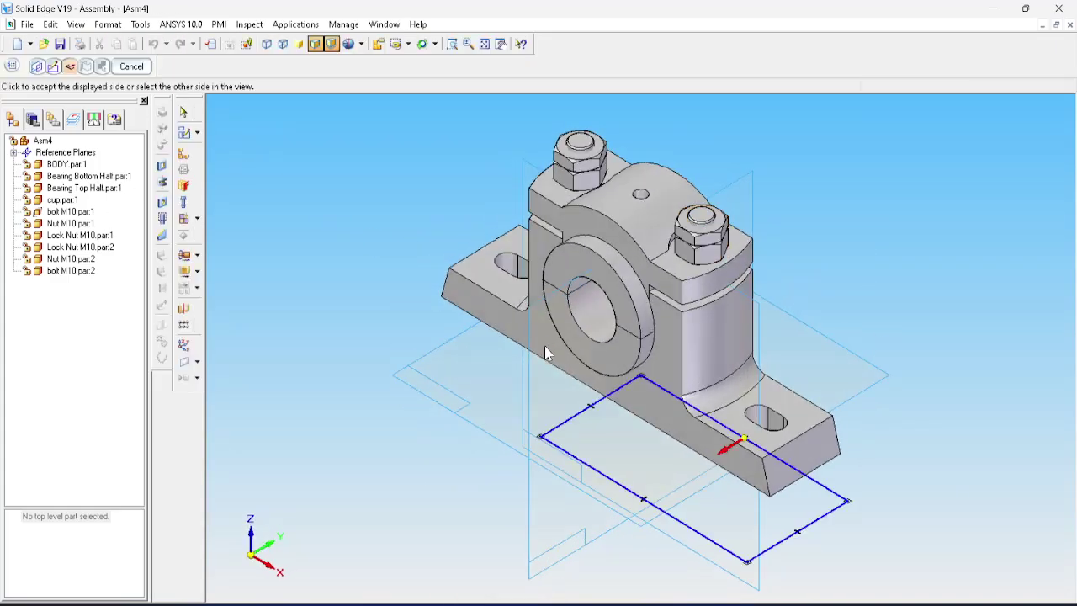
Step: Extend the section profile upward past the cup, cutting only the selected BODY, Bearing Bottom Half, Bearing Top Half and cup parts
left_click(614, 440)
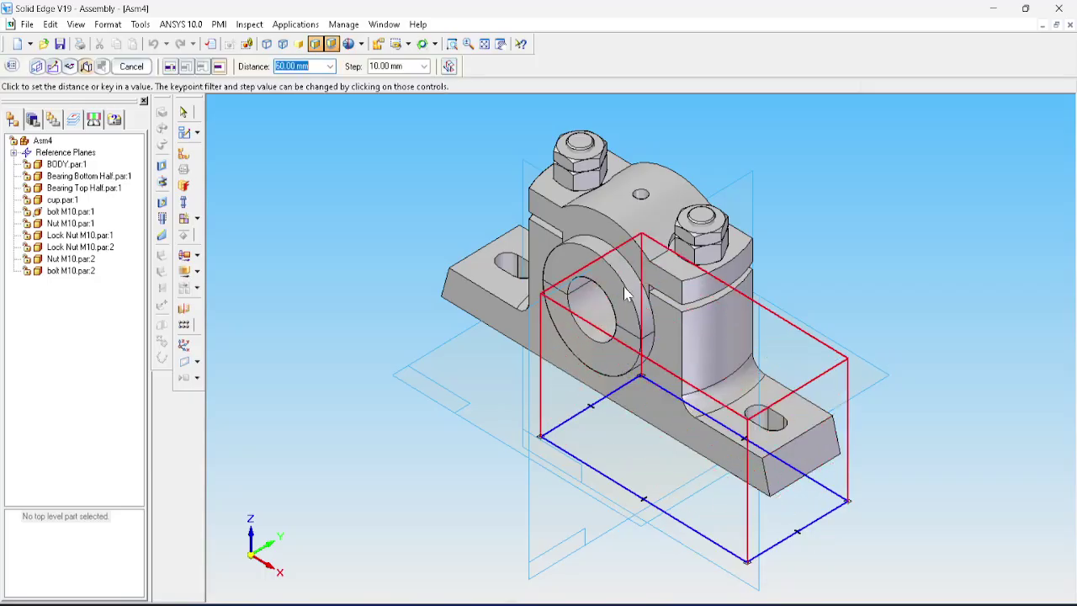
left_click(660, 211)
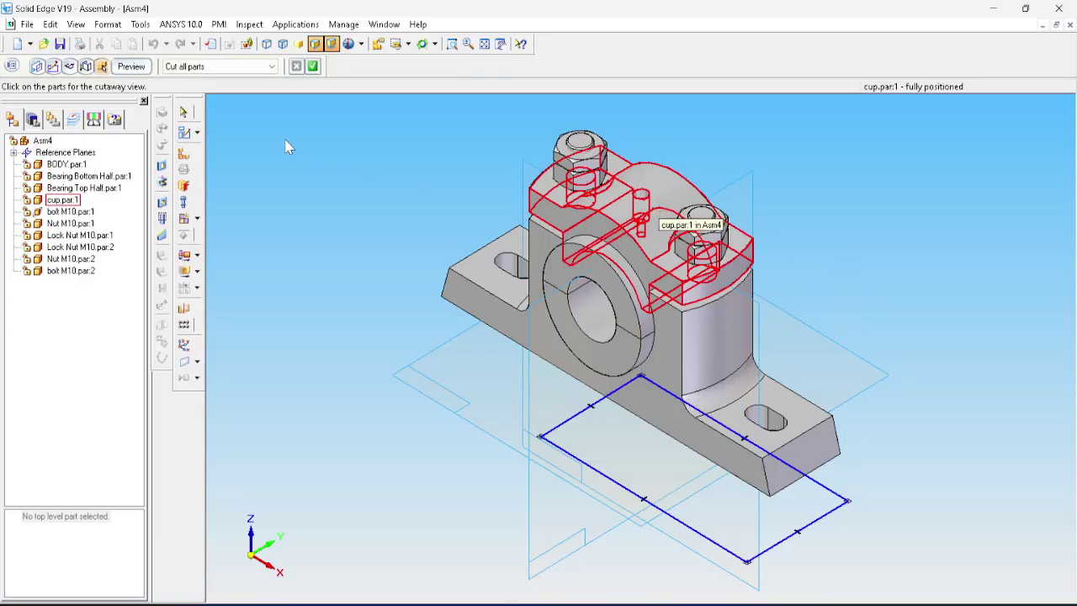
left_click(217, 67)
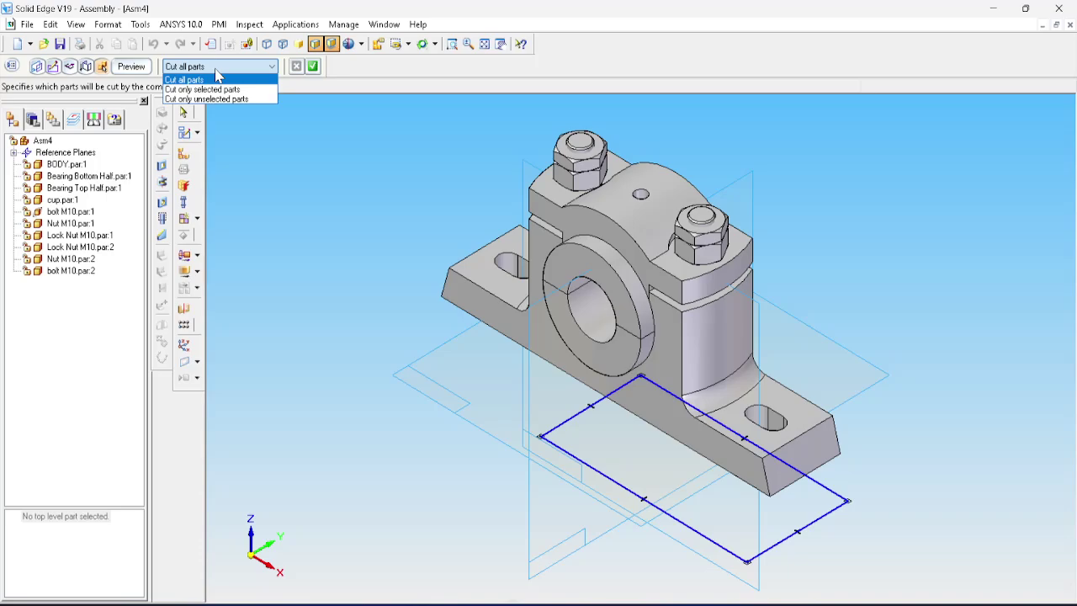
left_click(223, 90)
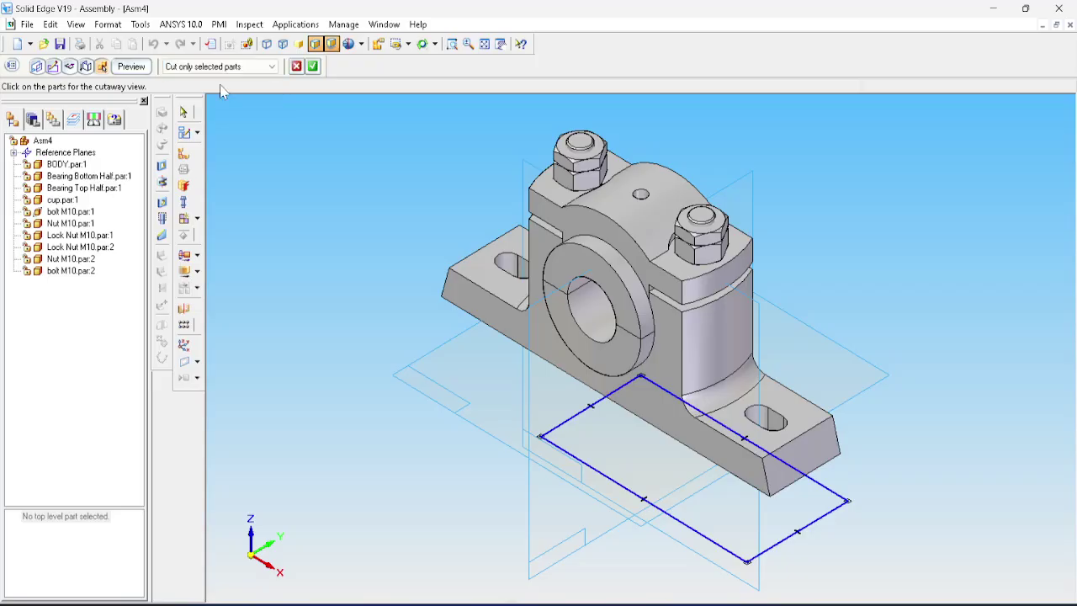
left_click(74, 166)
left_click(80, 177)
left_click(82, 188)
left_click(74, 201)
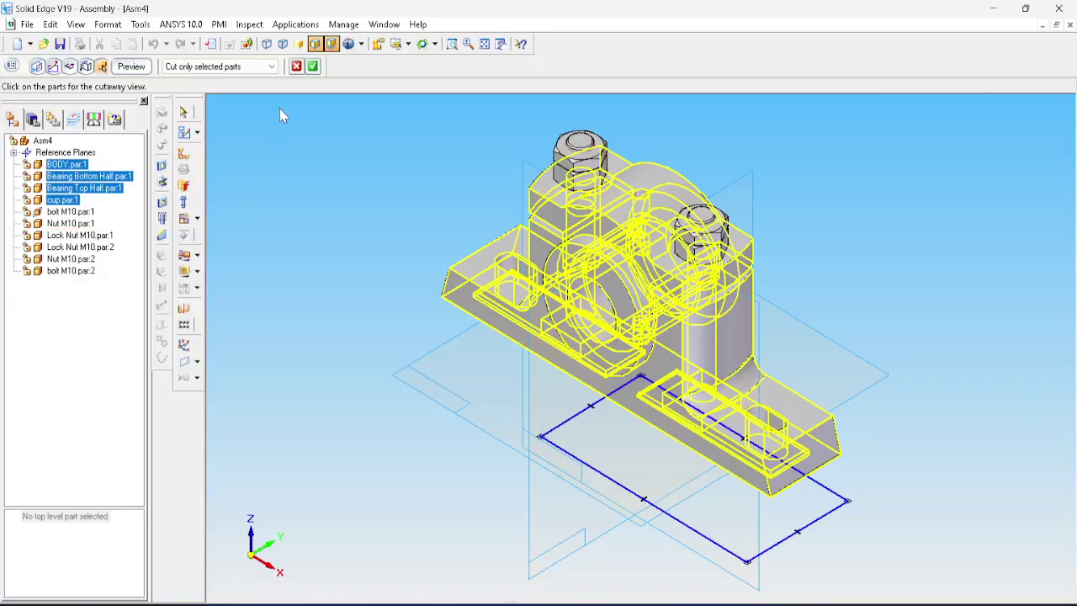
left_click(313, 66)
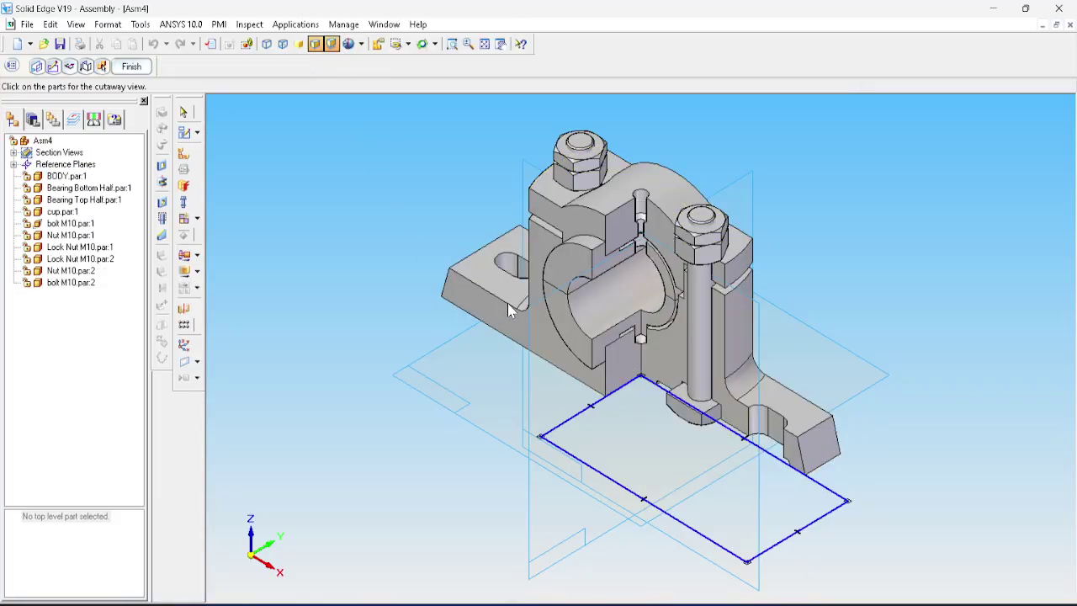
scroll(507, 320, "down", 2)
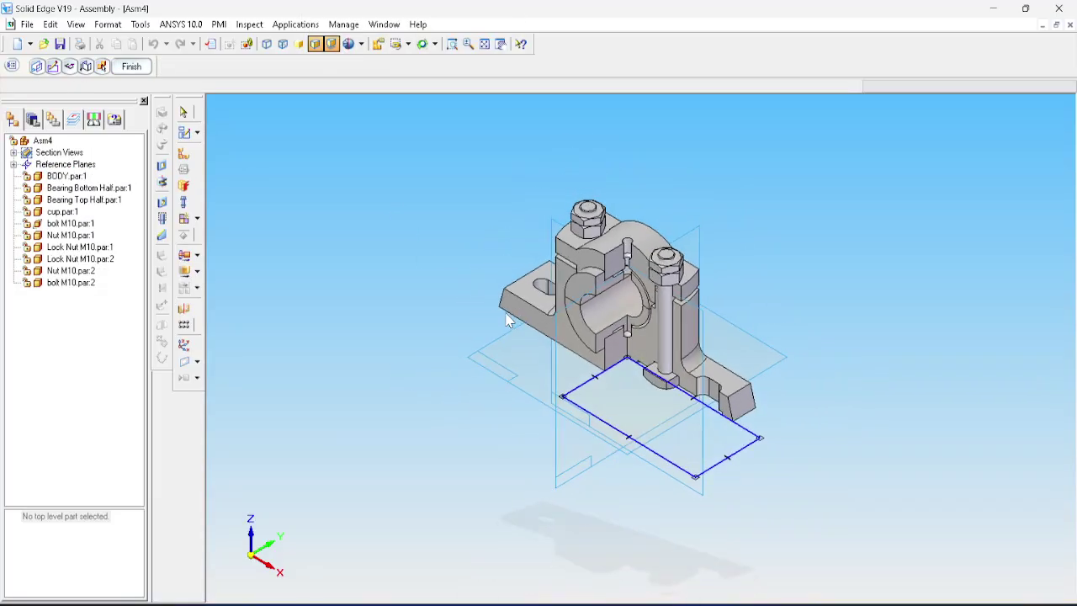
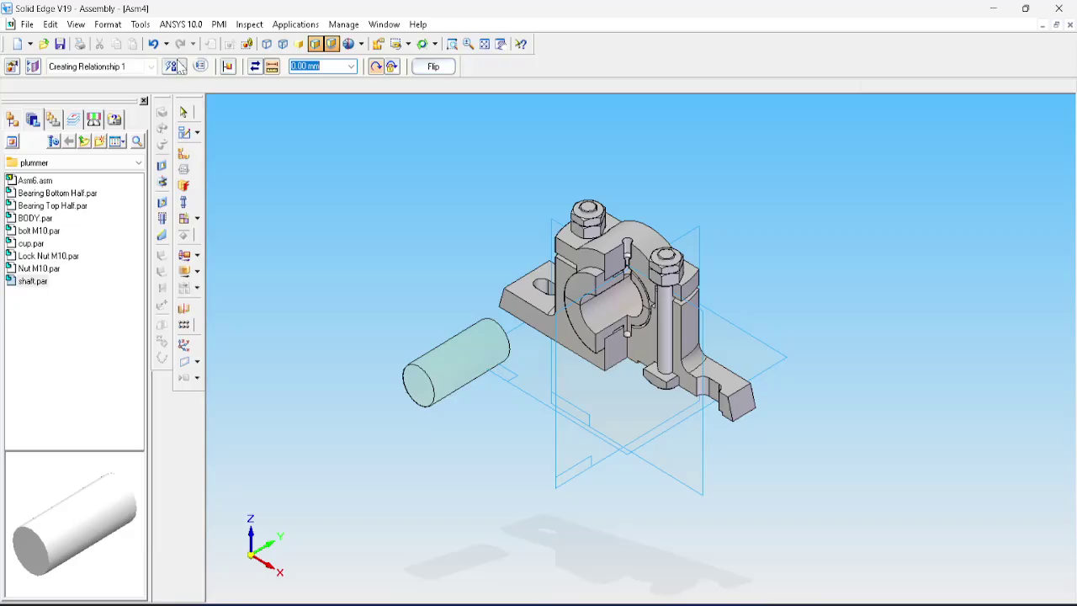
Step: Align shaft.par with the bearing bore by applying an Axial Align relationship between the shaft's cylinder and the Bearing Bottom Half's inner cylinder
left_click(180, 67)
left_click(194, 131)
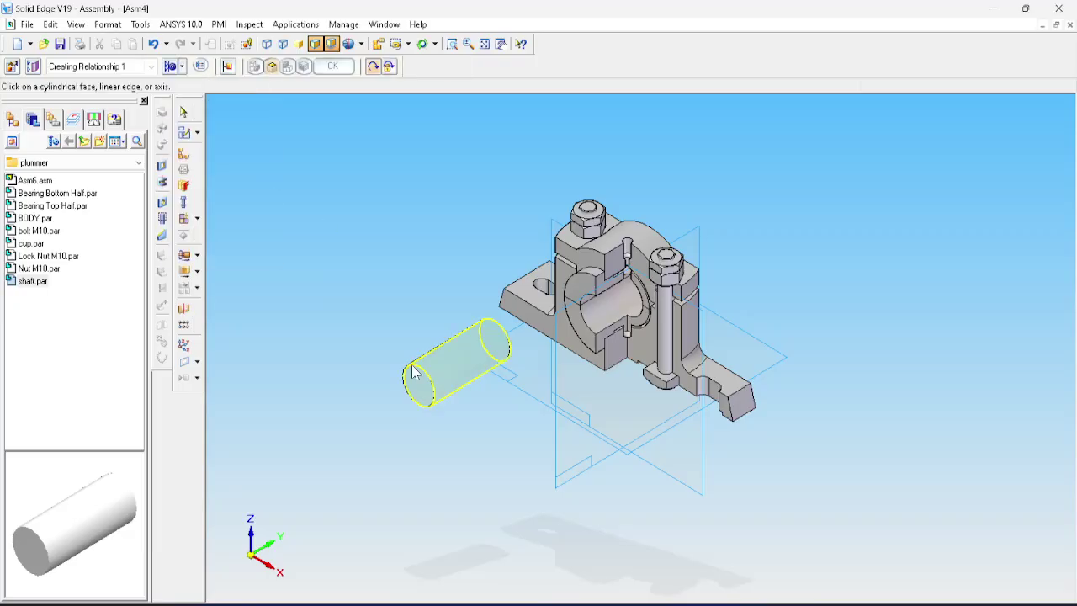
left_click(451, 375)
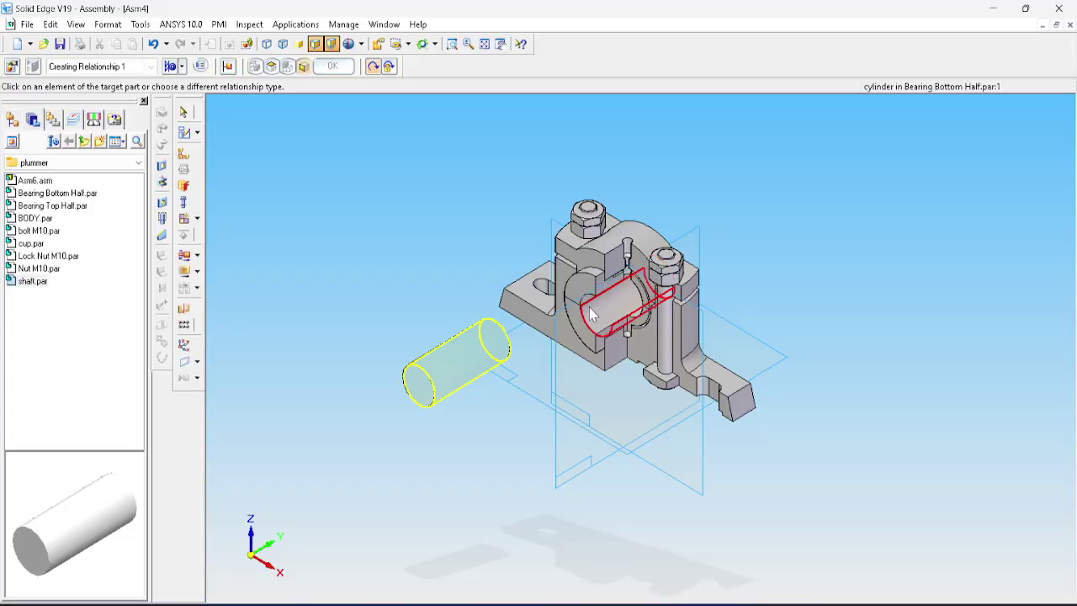
left_click(600, 309)
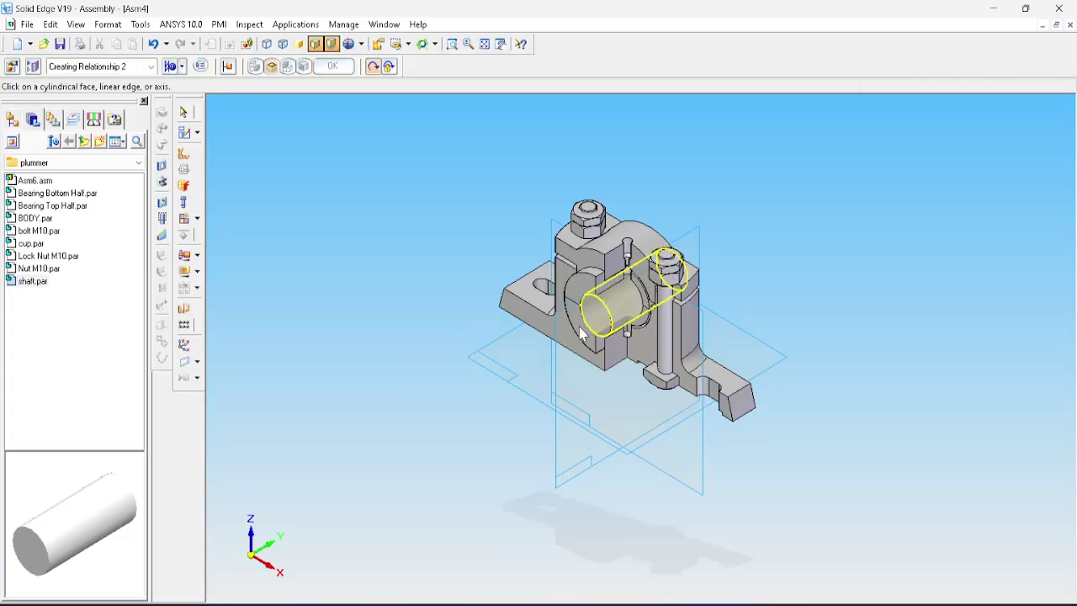
Step: Move the shaft linearly along the Y axis without analysis until it protrudes evenly from both ends of the bearing
key("ctrl+t")
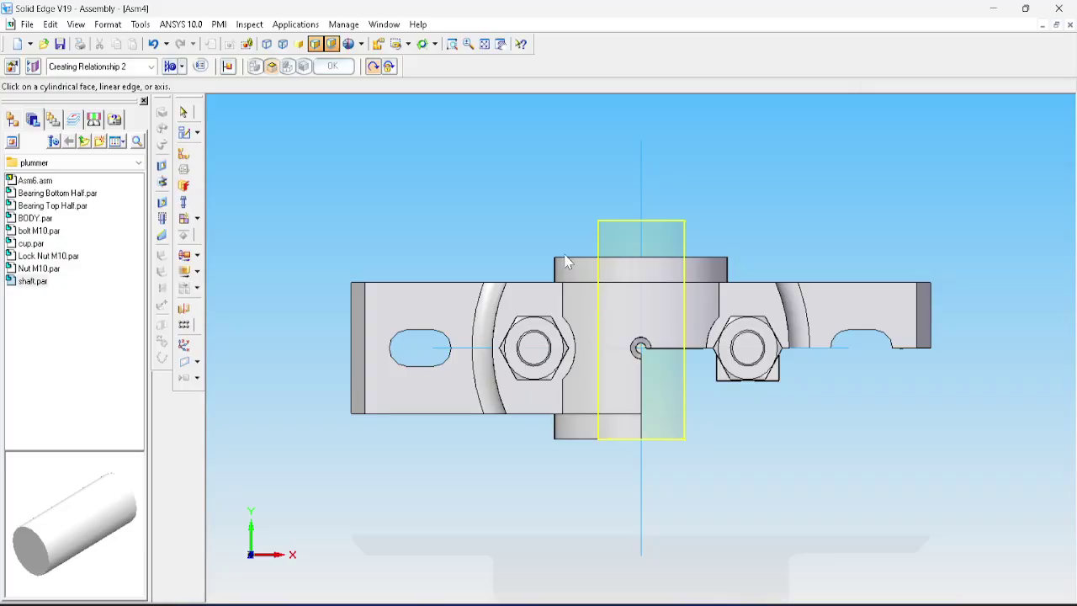
left_click(185, 271)
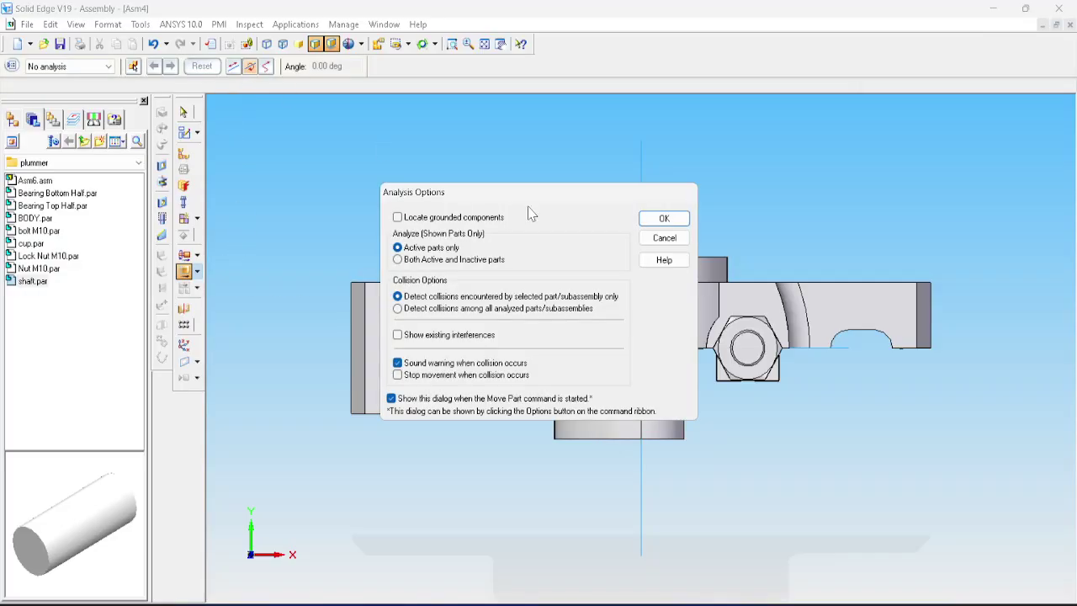
left_click(660, 219)
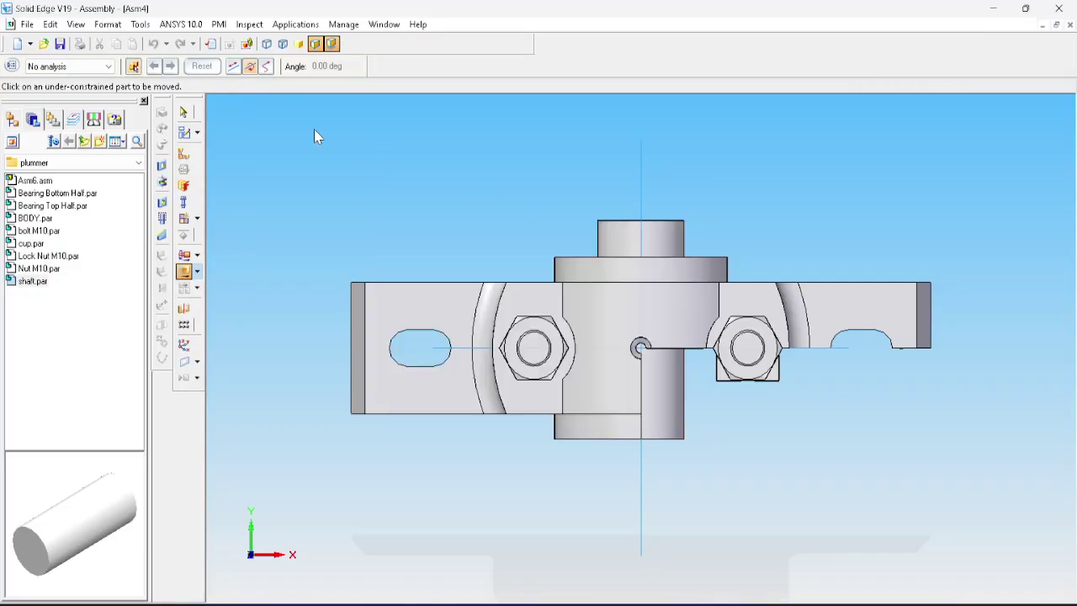
left_click(233, 67)
left_click(619, 243)
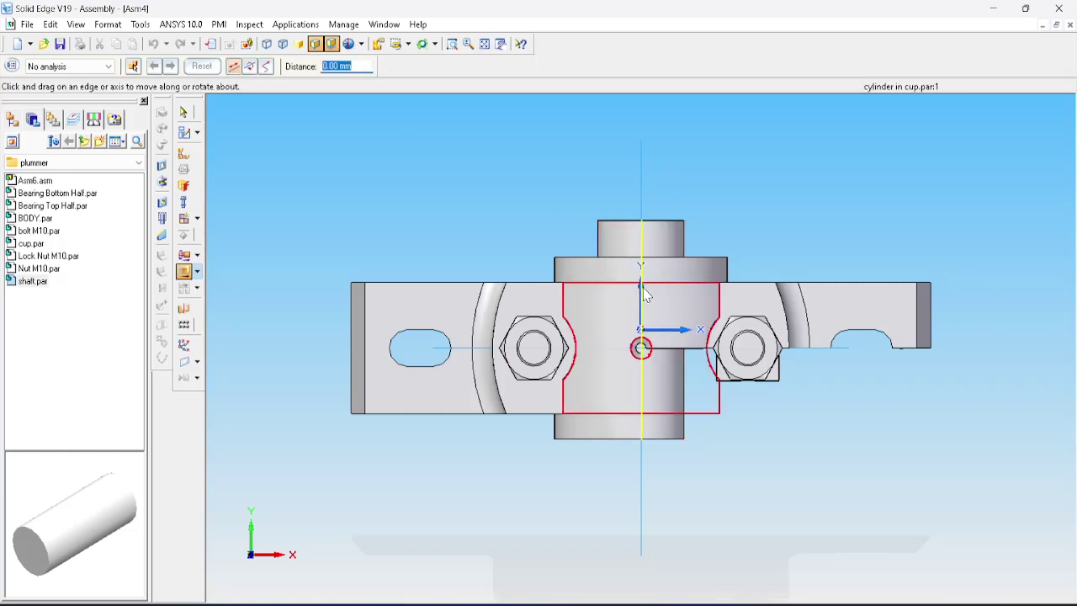
left_click_drag(645, 293, 643, 301)
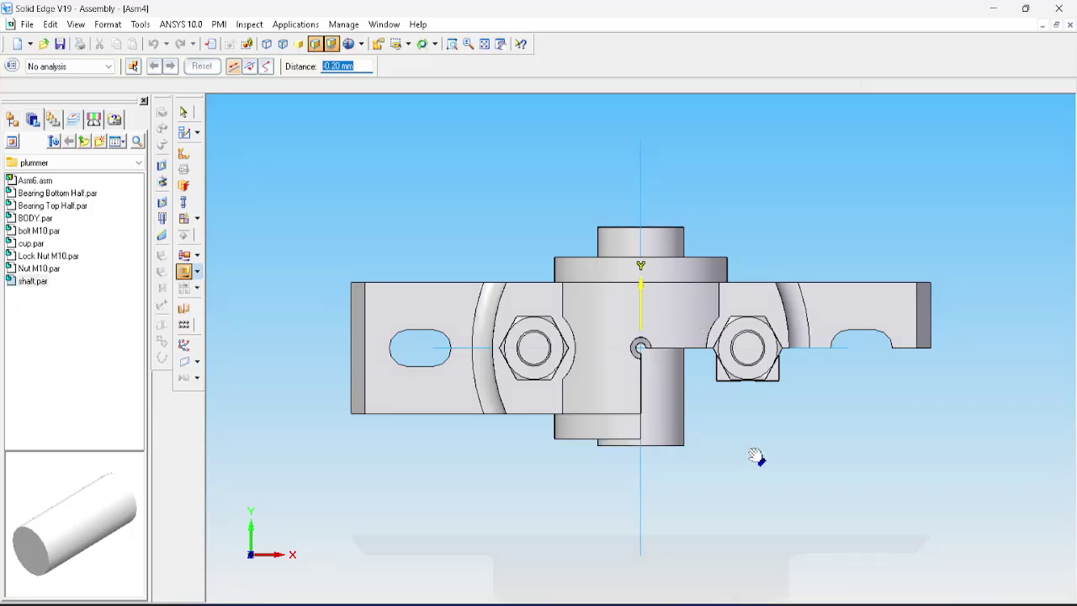
left_click_drag(757, 456, 725, 458)
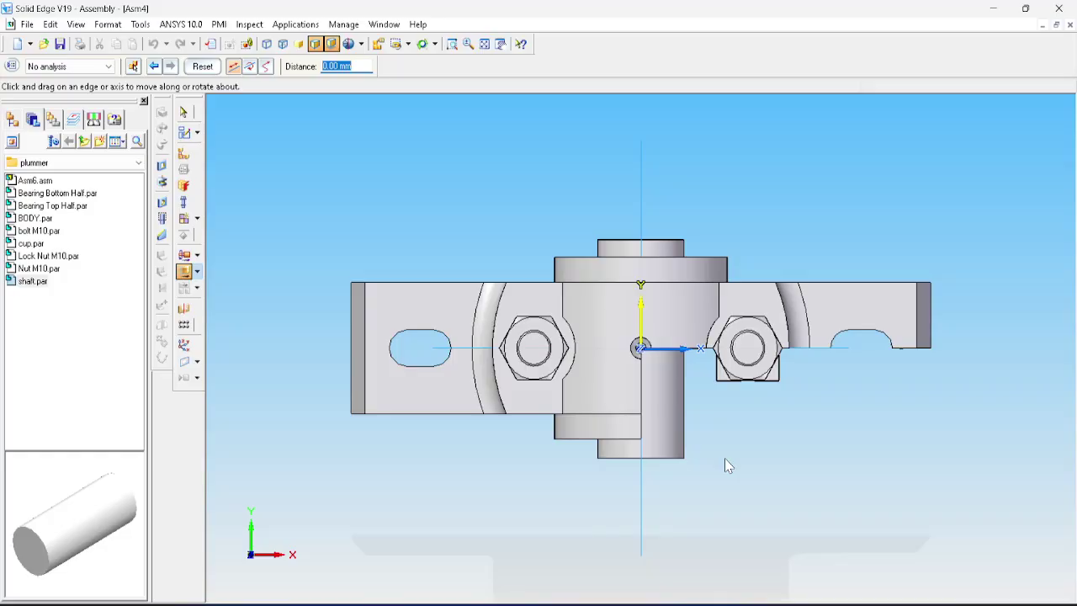
key("ctrl+i")
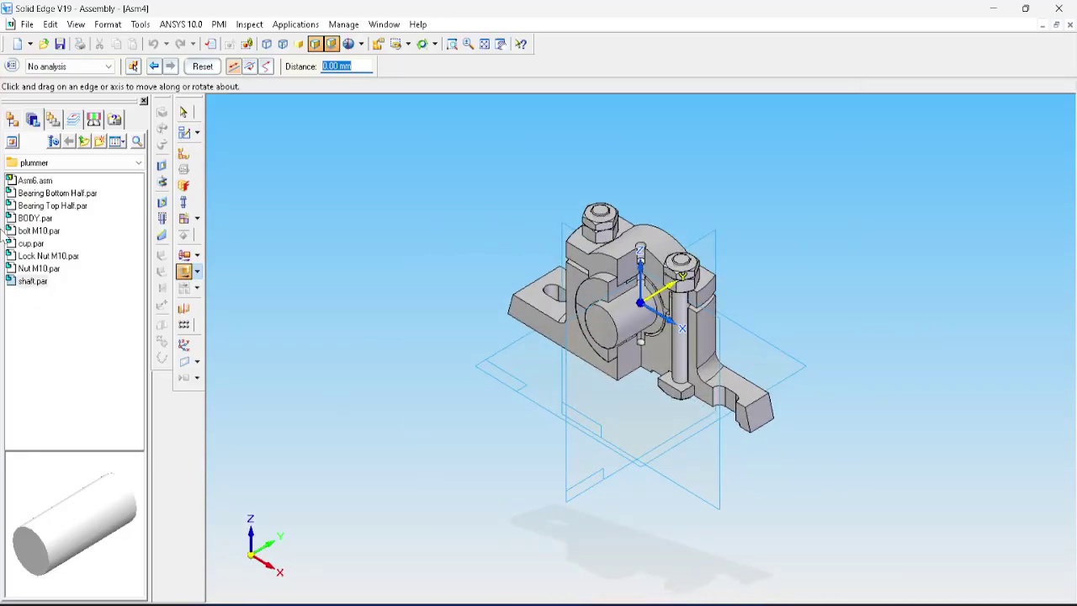
Step: Edit the definition of Section 1 A to add shaft.par to the parts being cut
left_click(11, 120)
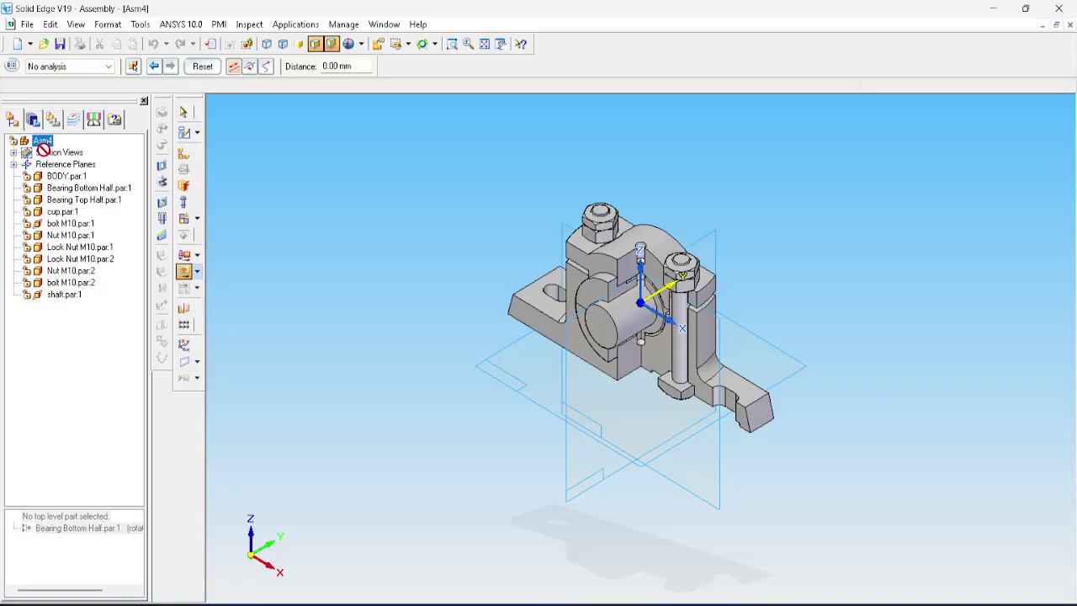
left_click(13, 152)
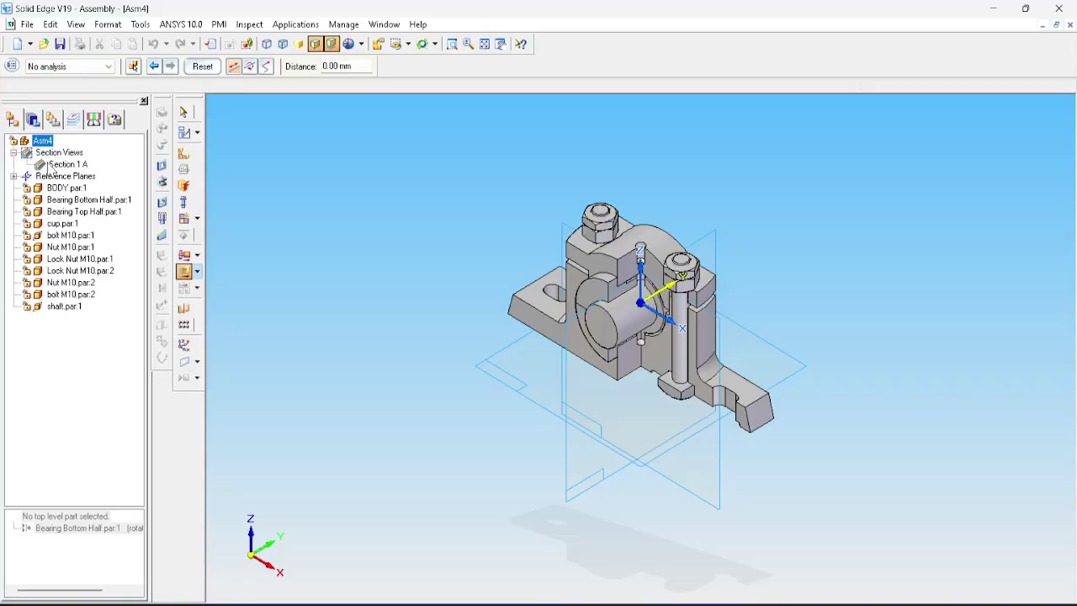
left_click_drag(62, 163, 143, 150)
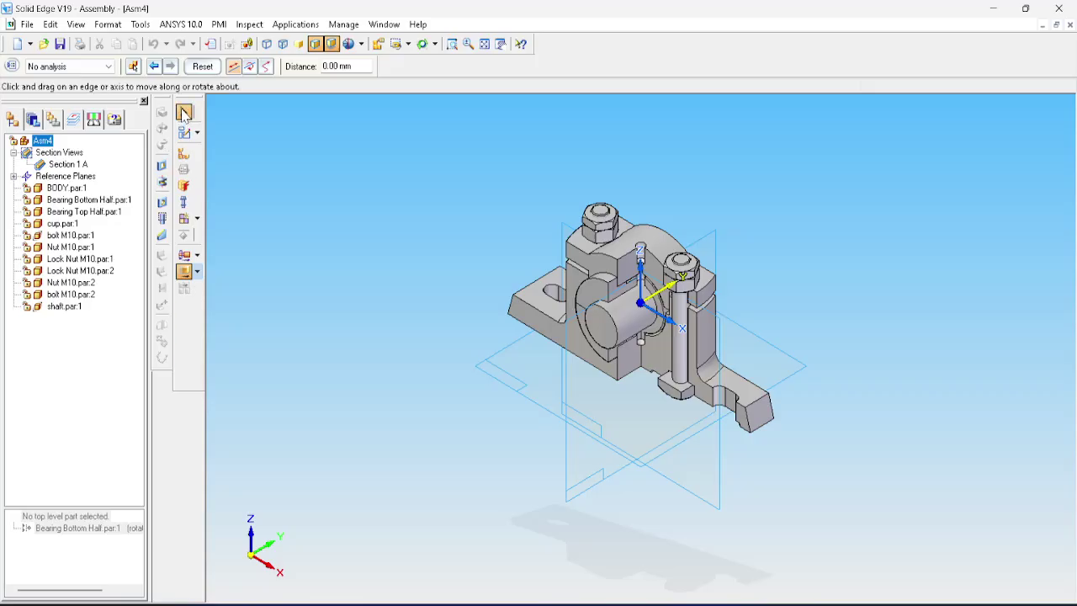
left_click(184, 112)
left_click(63, 166)
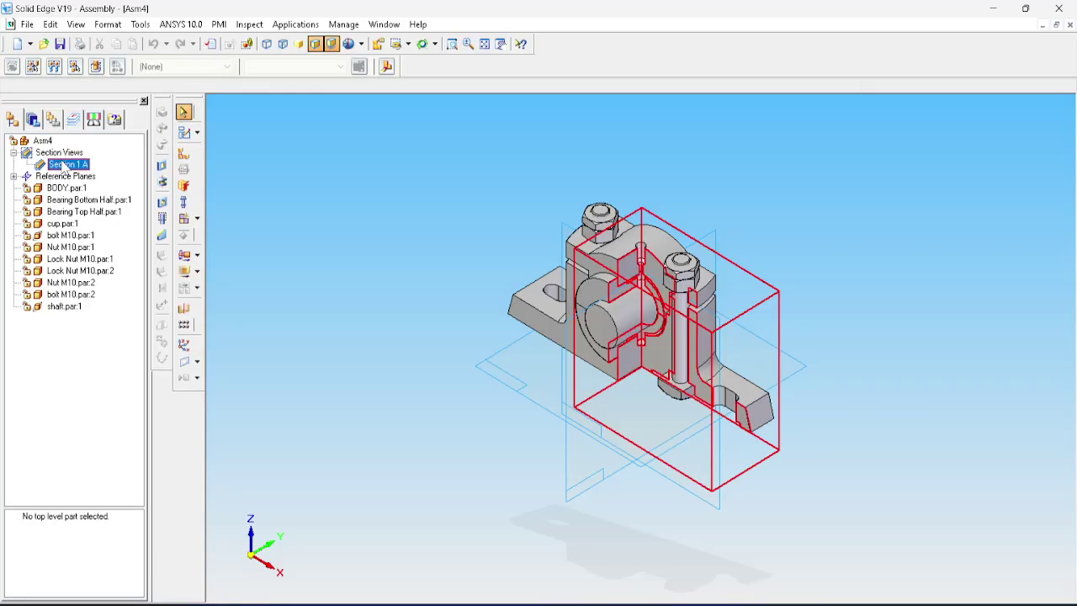
right_click(63, 166)
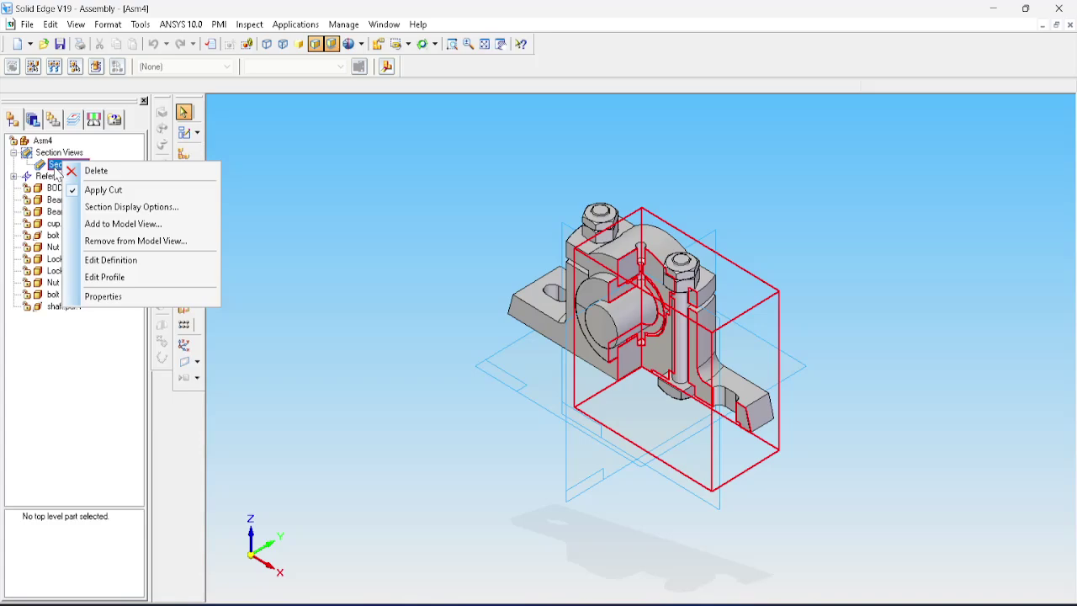
left_click(101, 260)
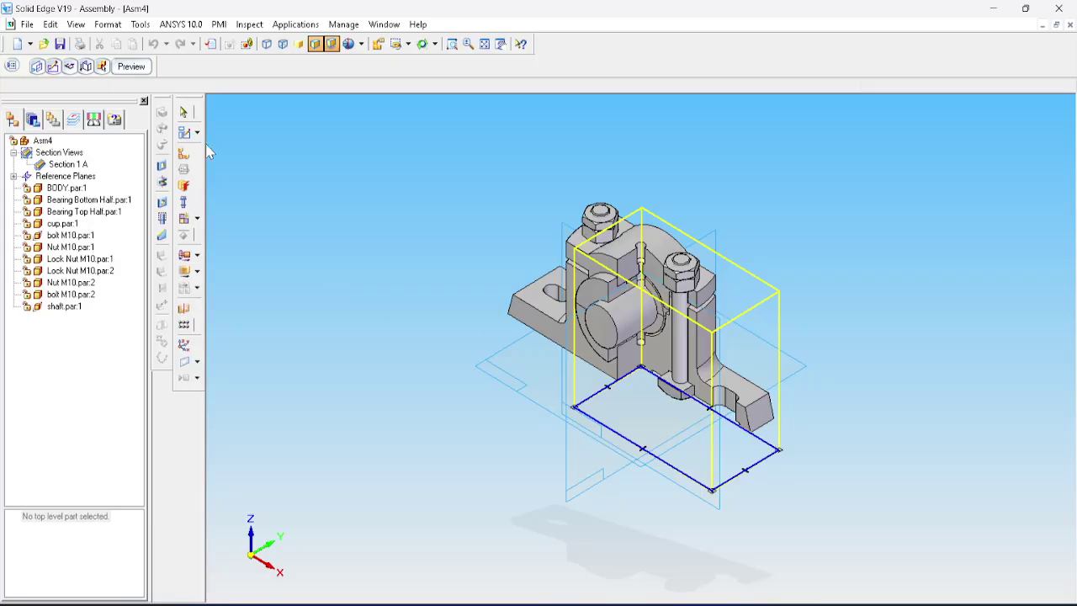
left_click(102, 67)
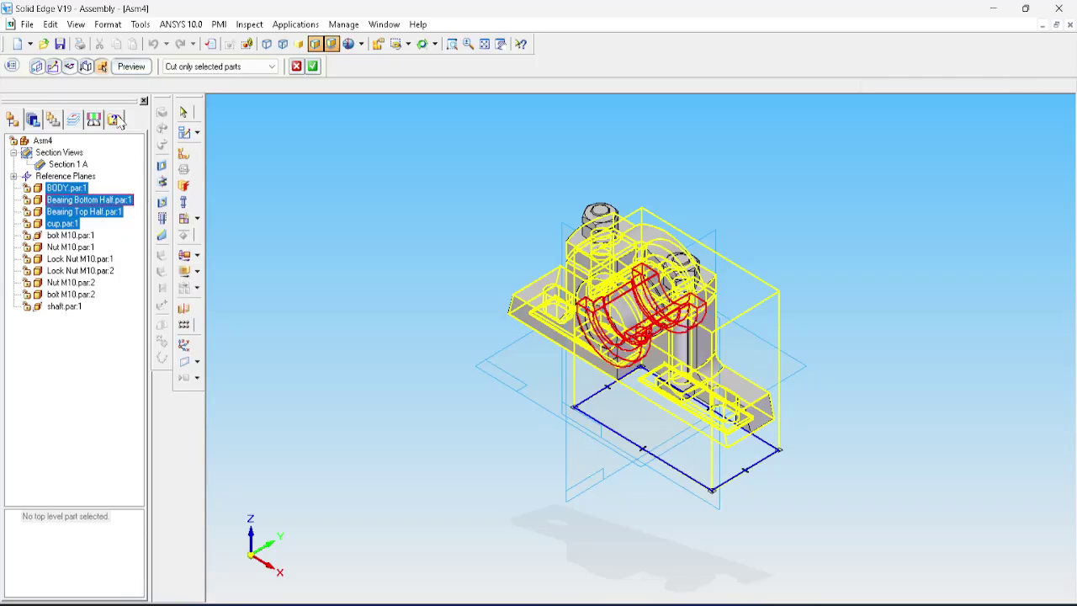
left_click(54, 310)
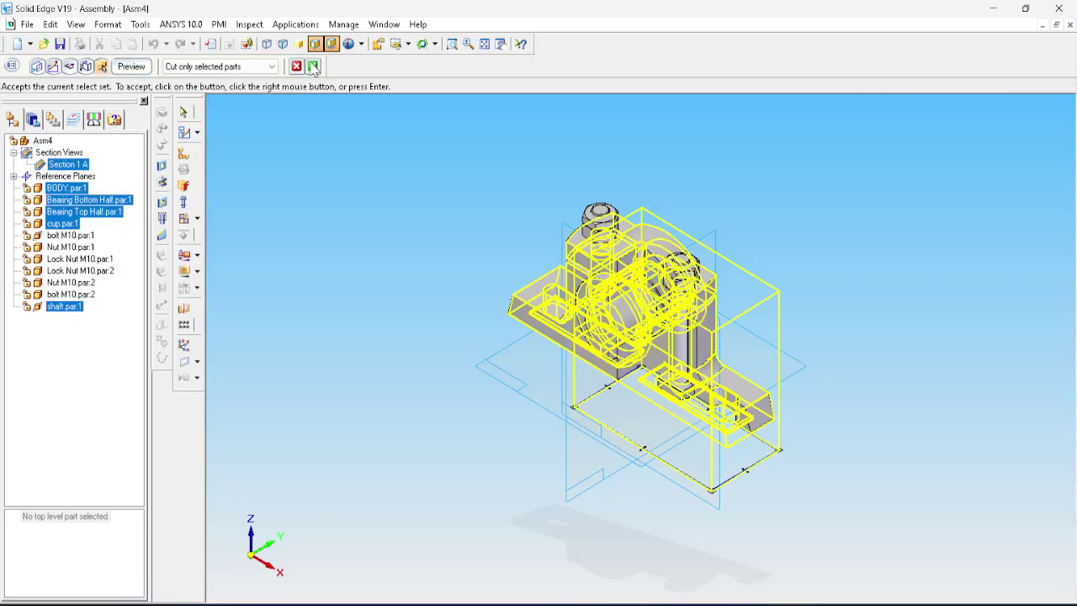
right_click(359, 100)
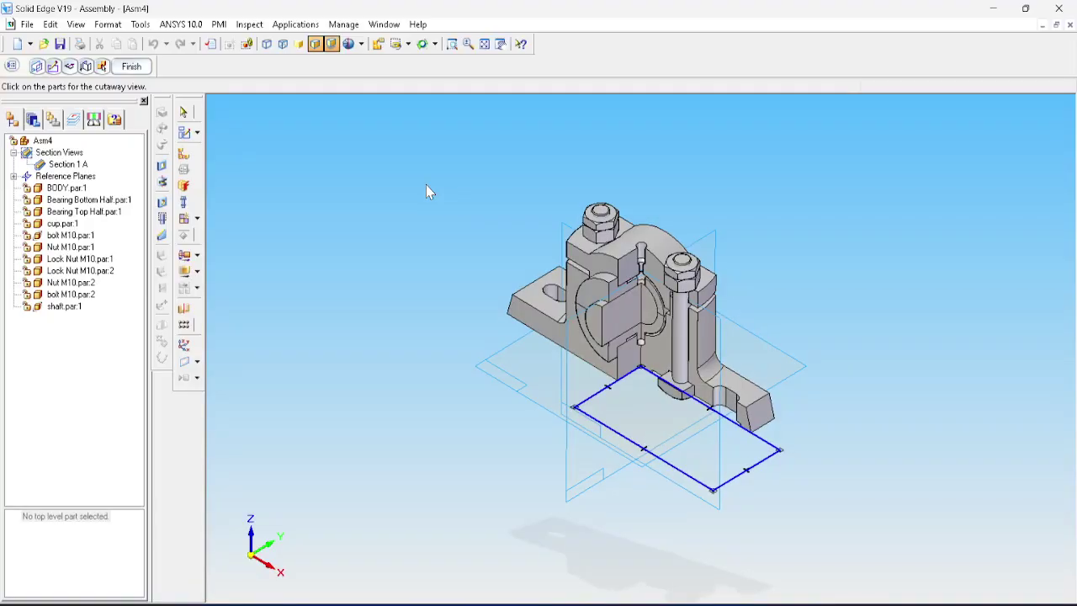
Step: Finish the edited Section 1 A cutaway definition so the section includes the shaft
scroll(425, 192, "down", 2)
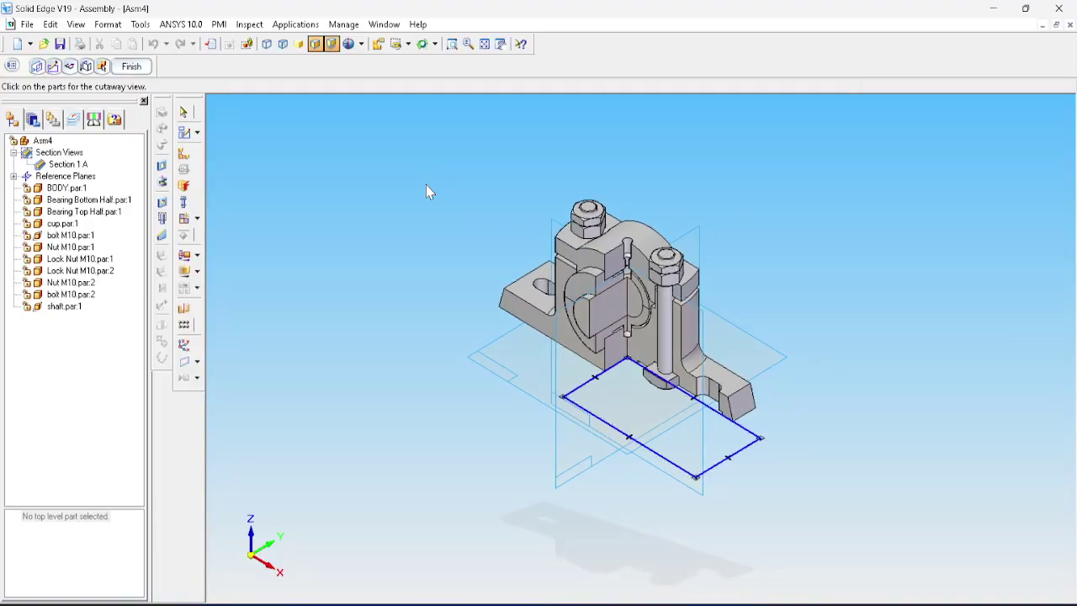
key("ctrl+f")
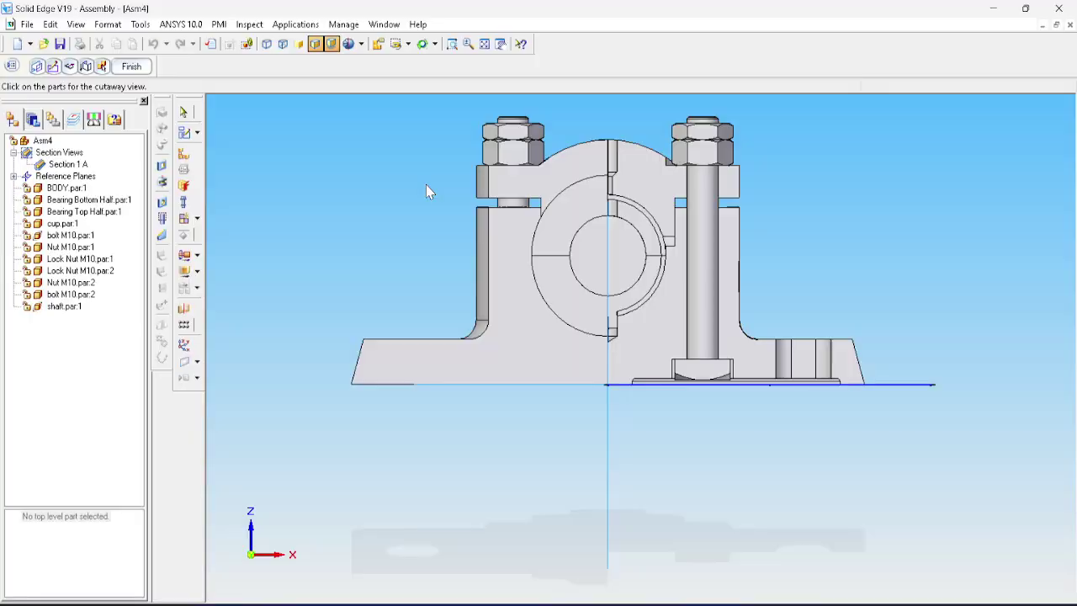
key("ctrl+i")
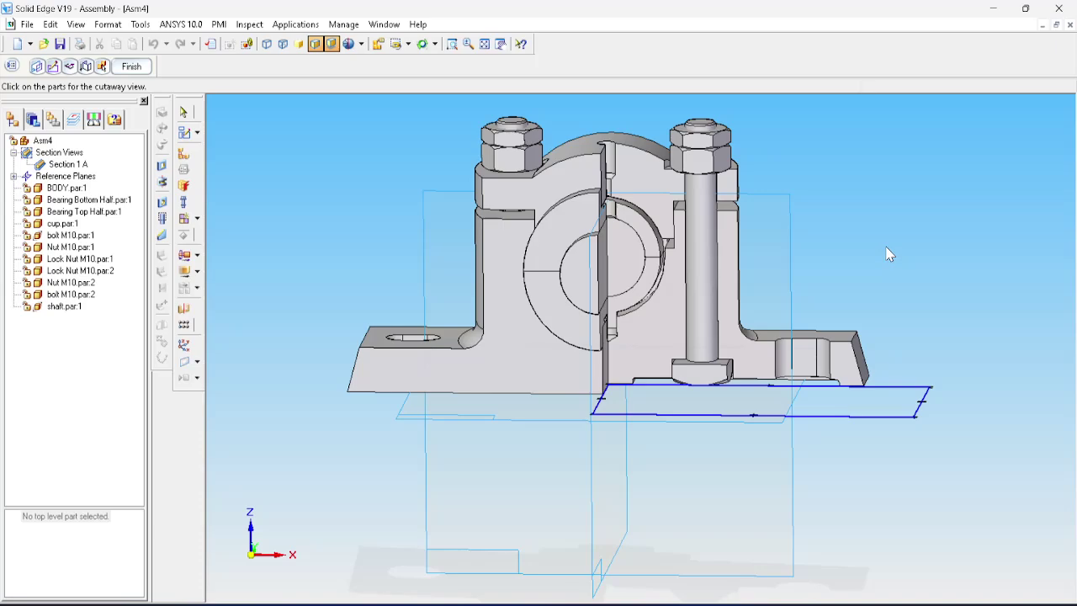
left_click(129, 67)
Step: Save the assembly in the plummer folder under the name "aseembly of plummber block"
key("ctrl+s")
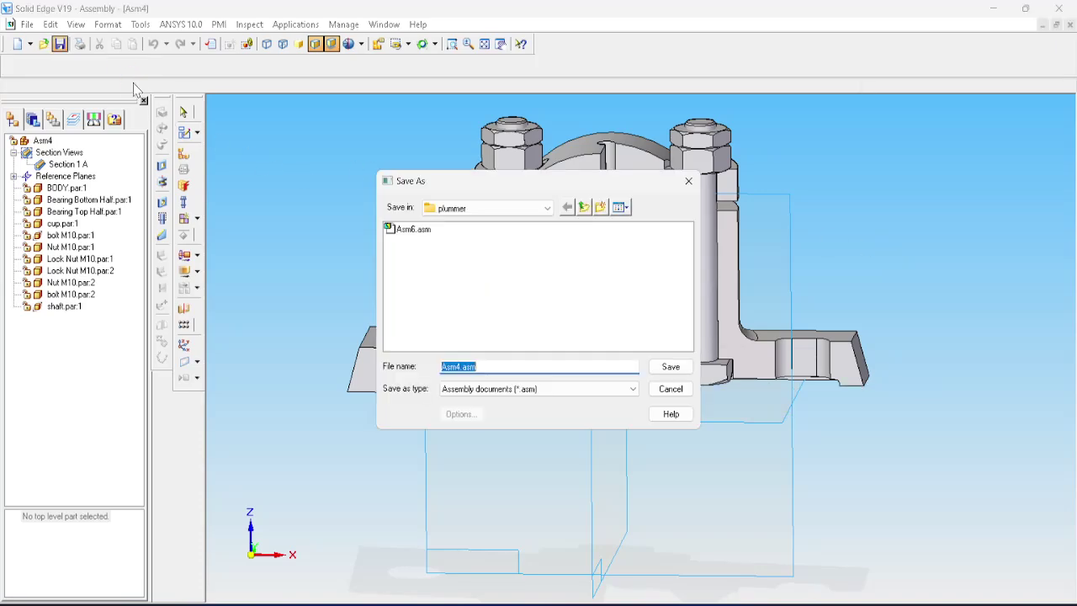
type("asseembly")
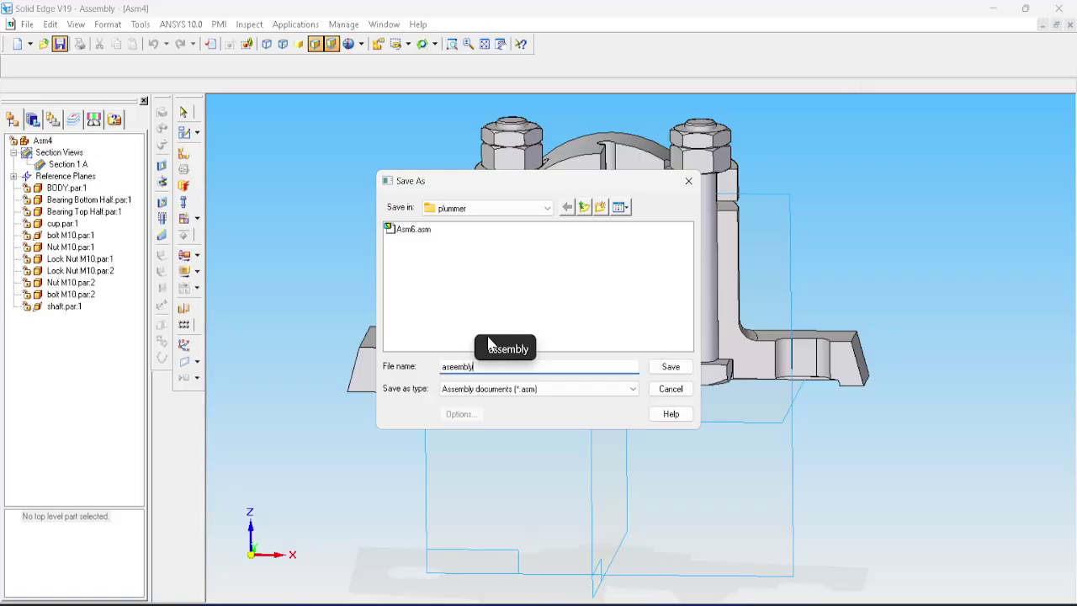
type(" of")
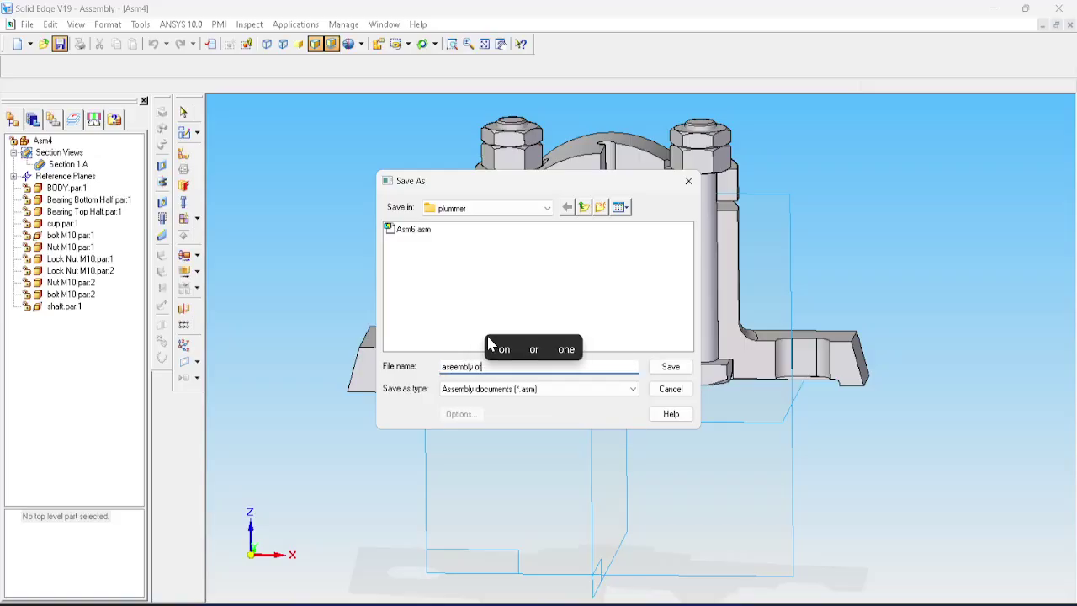
type(" plummbe")
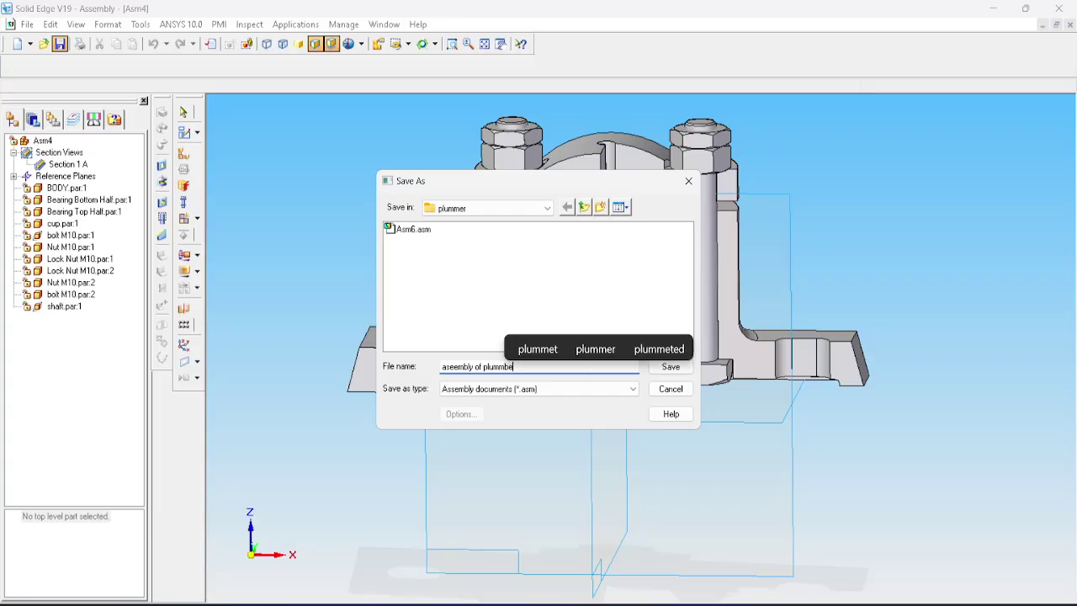
type("r block")
key("Return")
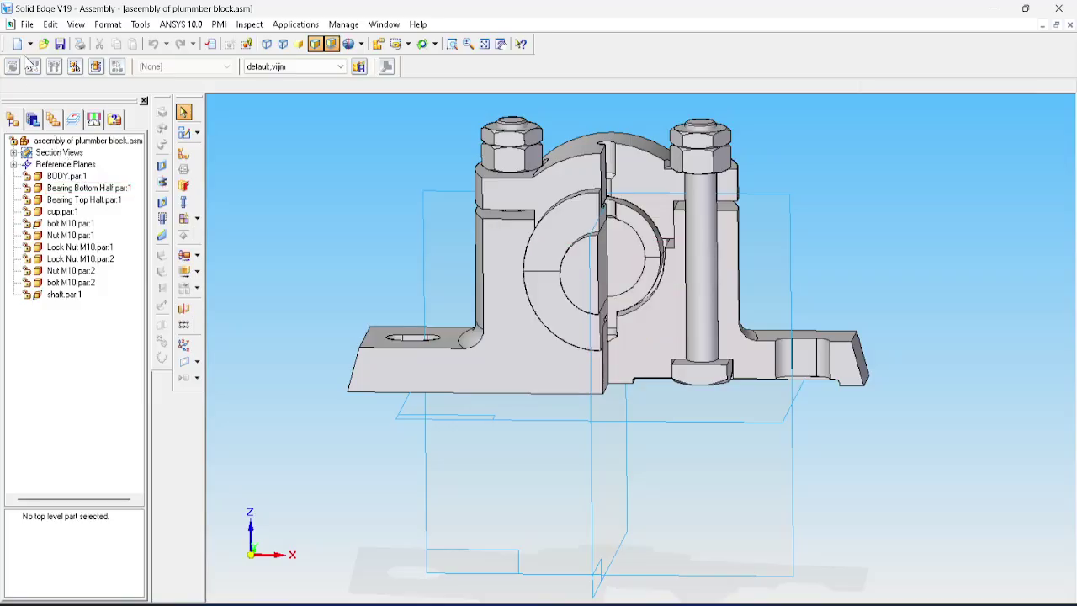
Step: Create a drawing of the assembly from the normal.dft template and place its front view with aligned side and top views at 1:1
left_click(26, 24)
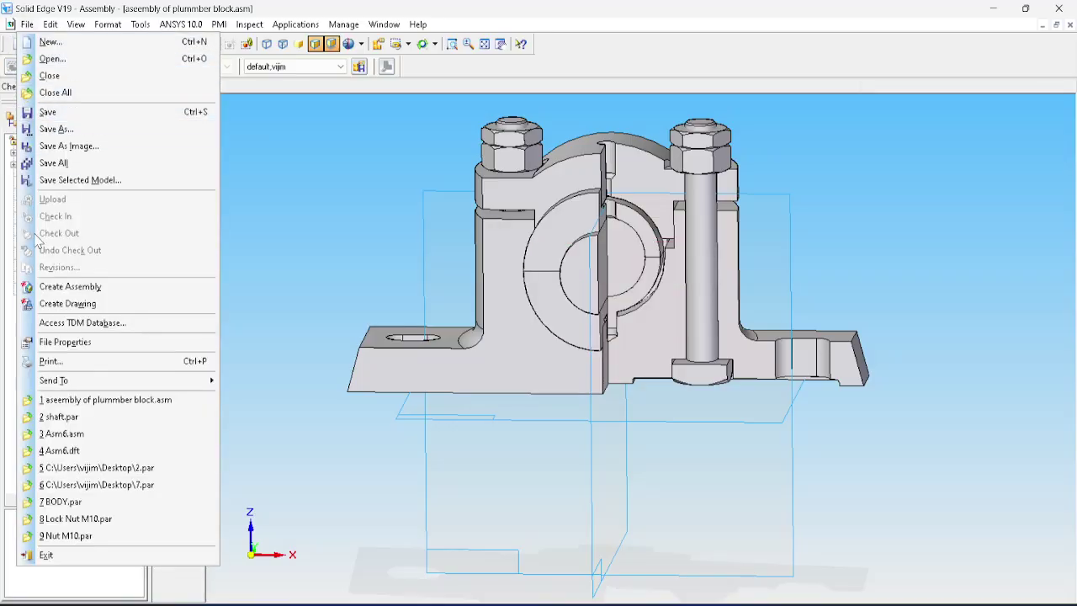
left_click(48, 305)
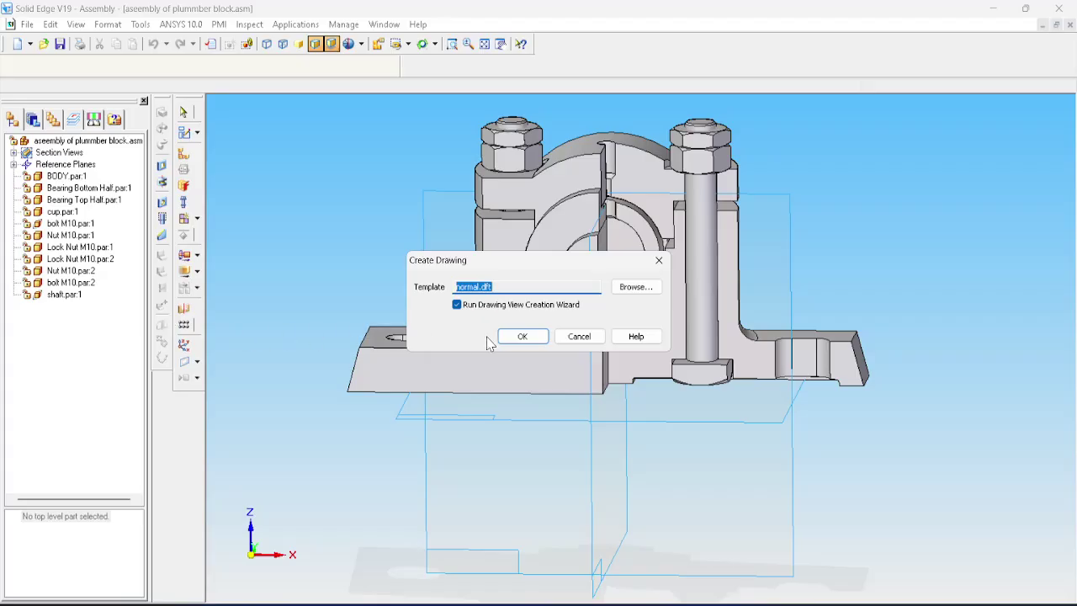
left_click(517, 337)
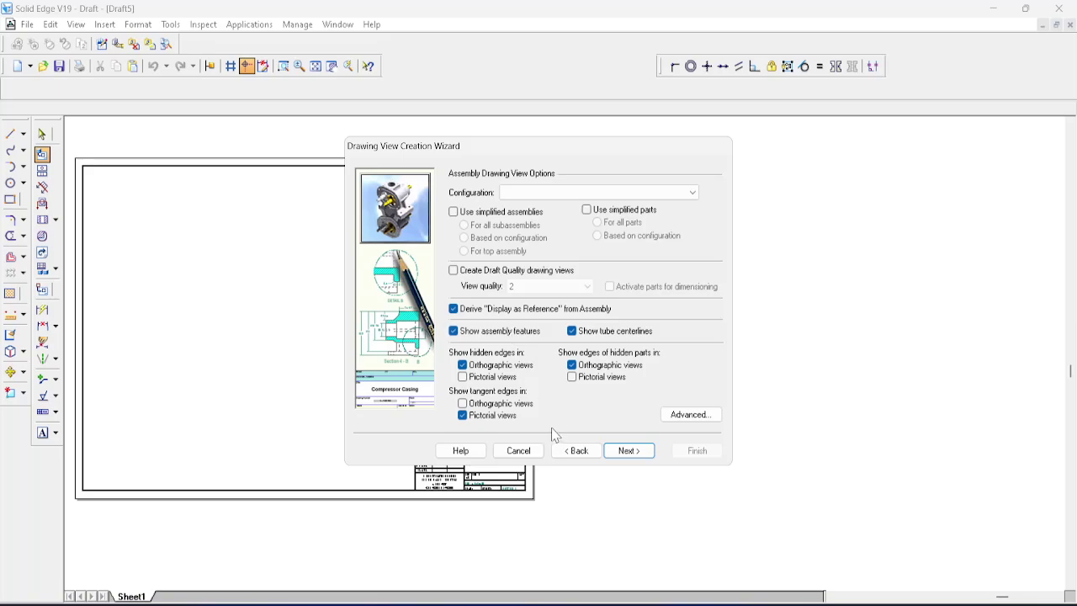
left_click(621, 456)
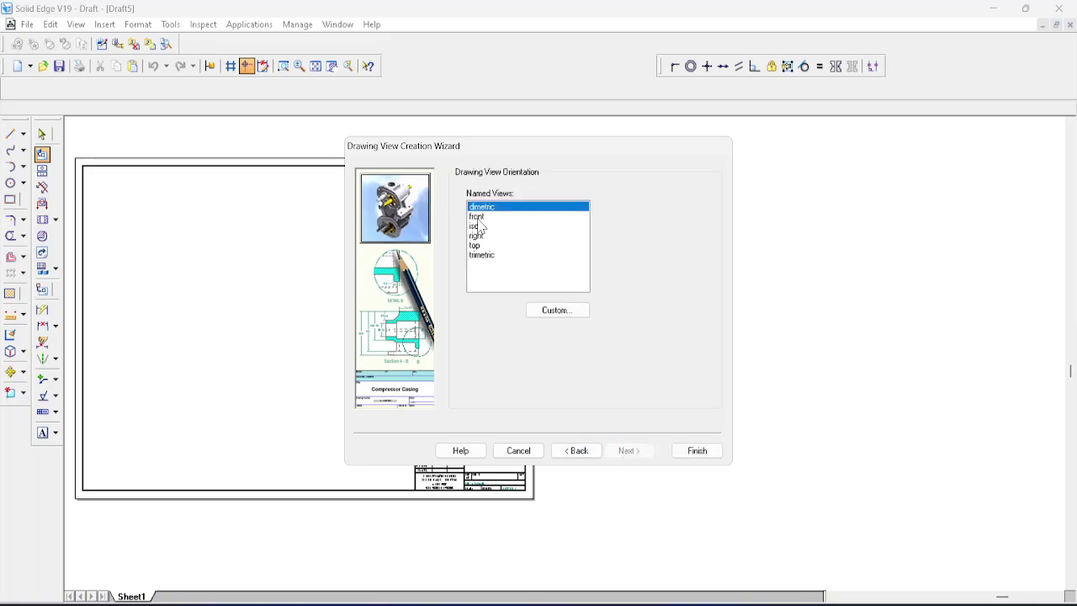
left_click(478, 217)
left_click(644, 455)
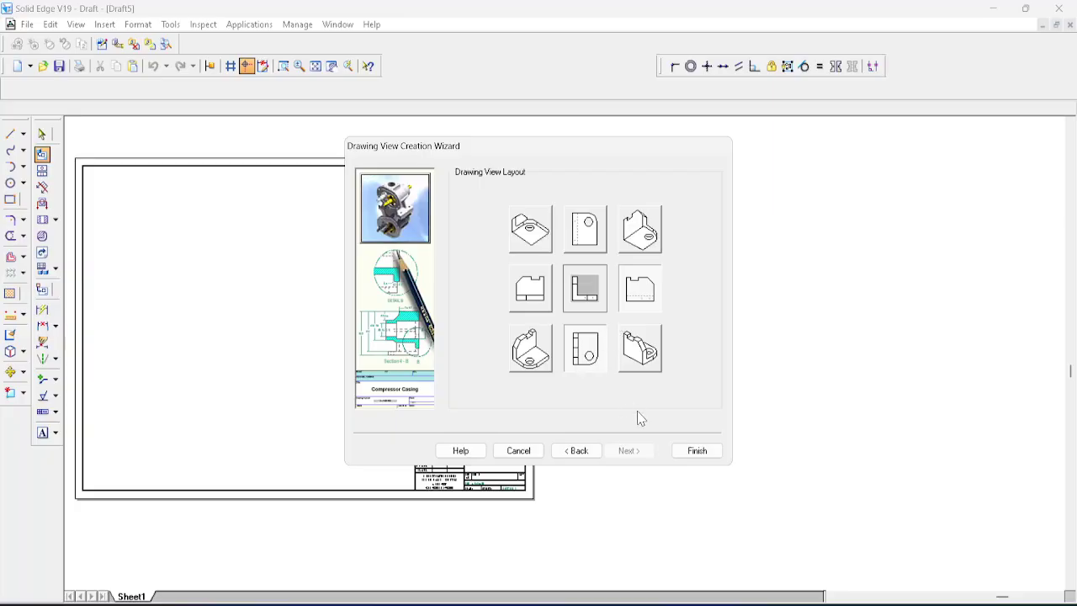
left_click(697, 452)
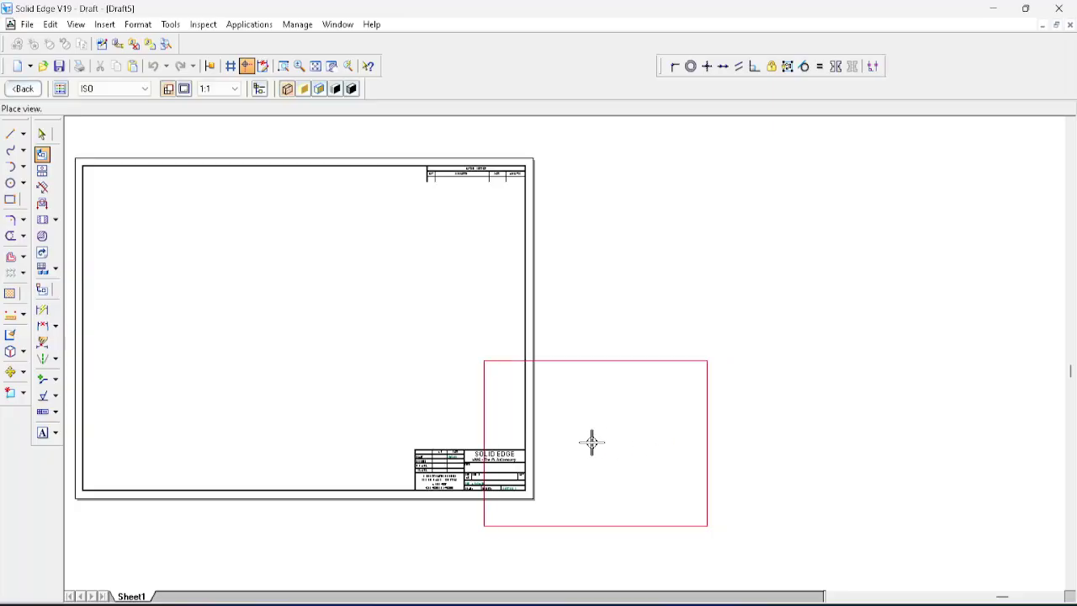
left_click(276, 331)
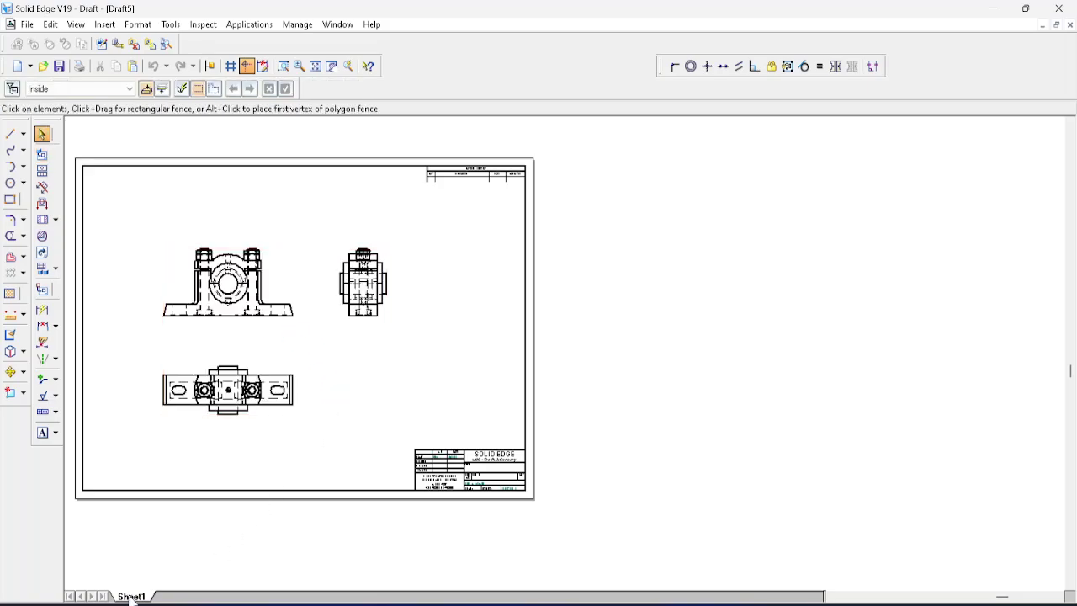
Step: Set the background of Sheet1 to A4-Sheet in the sheet setup
right_click(132, 597)
left_click(177, 582)
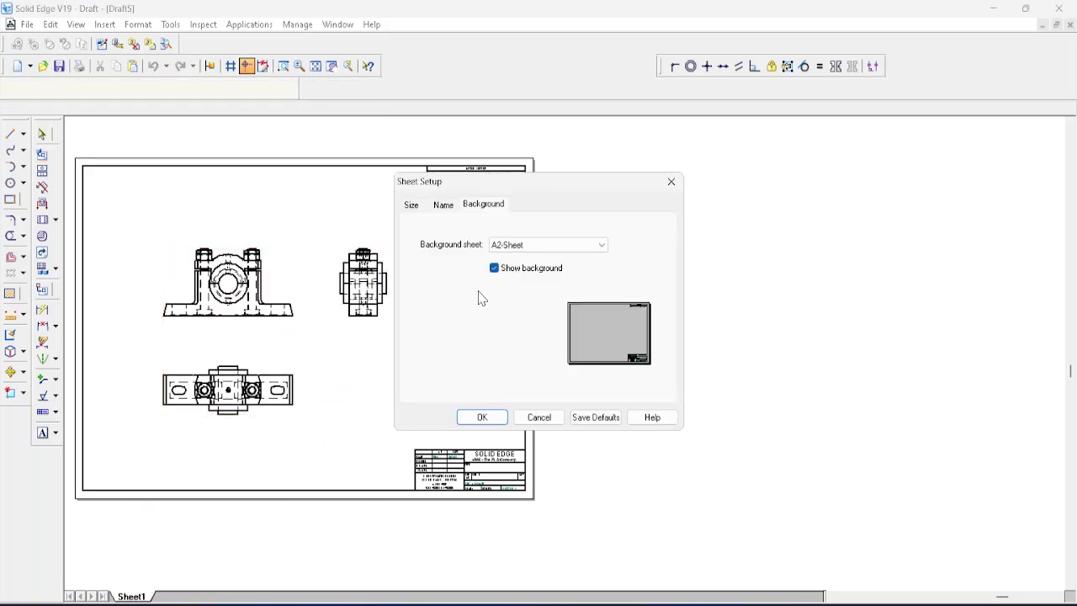
left_click(510, 244)
left_click(510, 296)
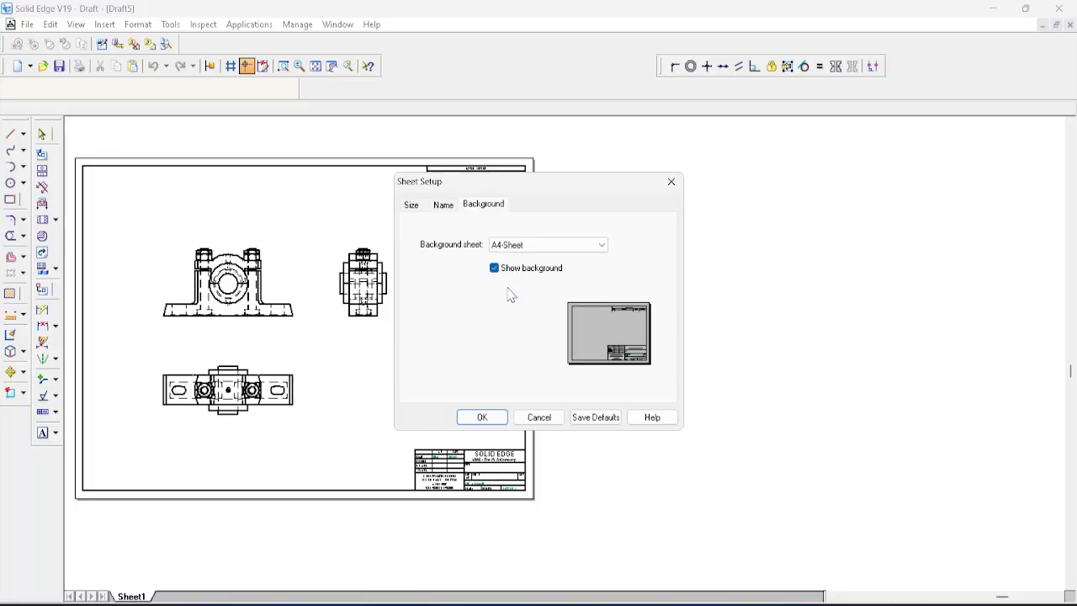
left_click(482, 417)
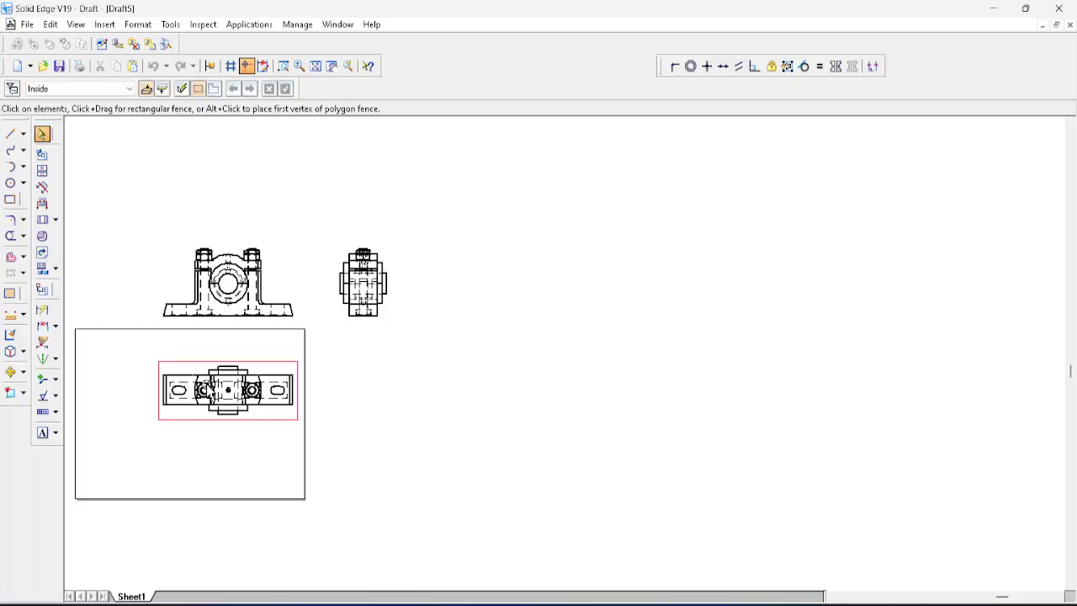
Step: Move the top, front and side views so that all three fit inside the A4 sheet
left_click_drag(214, 370, 129, 462)
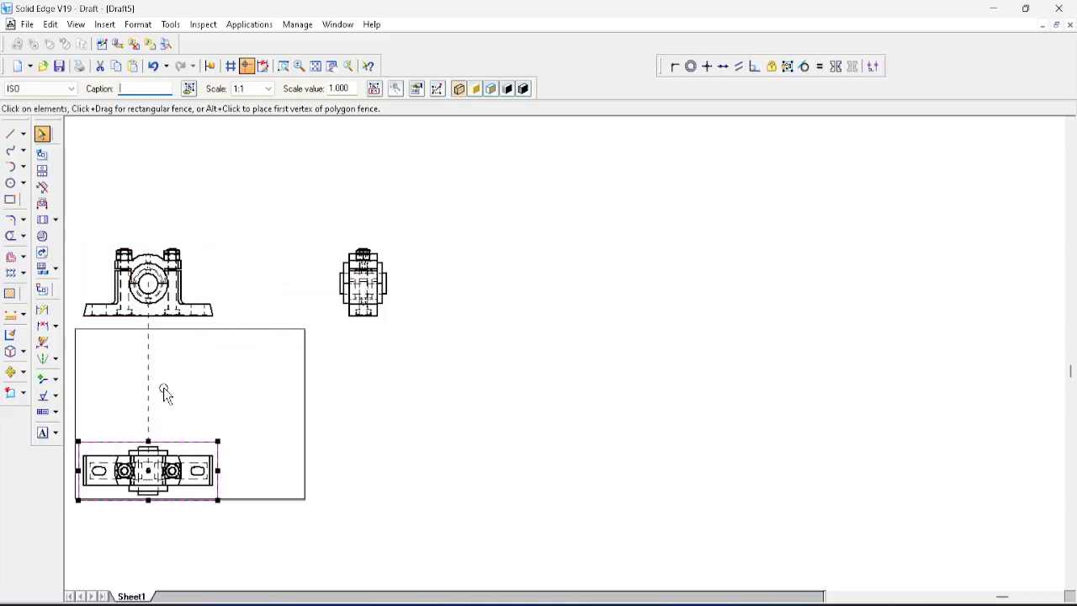
left_click_drag(160, 279, 161, 372)
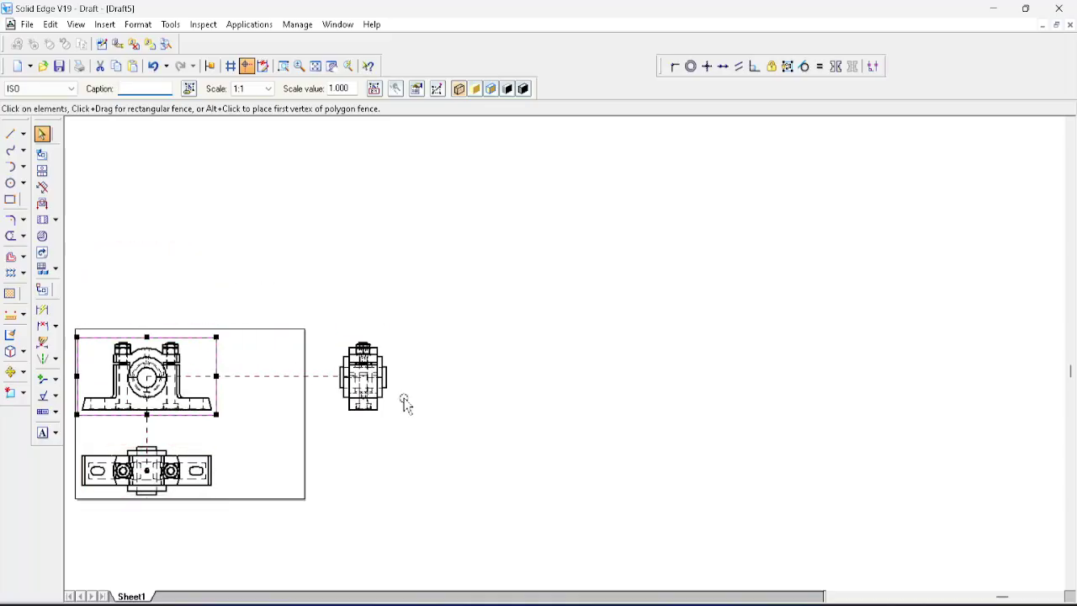
left_click_drag(367, 393, 265, 388)
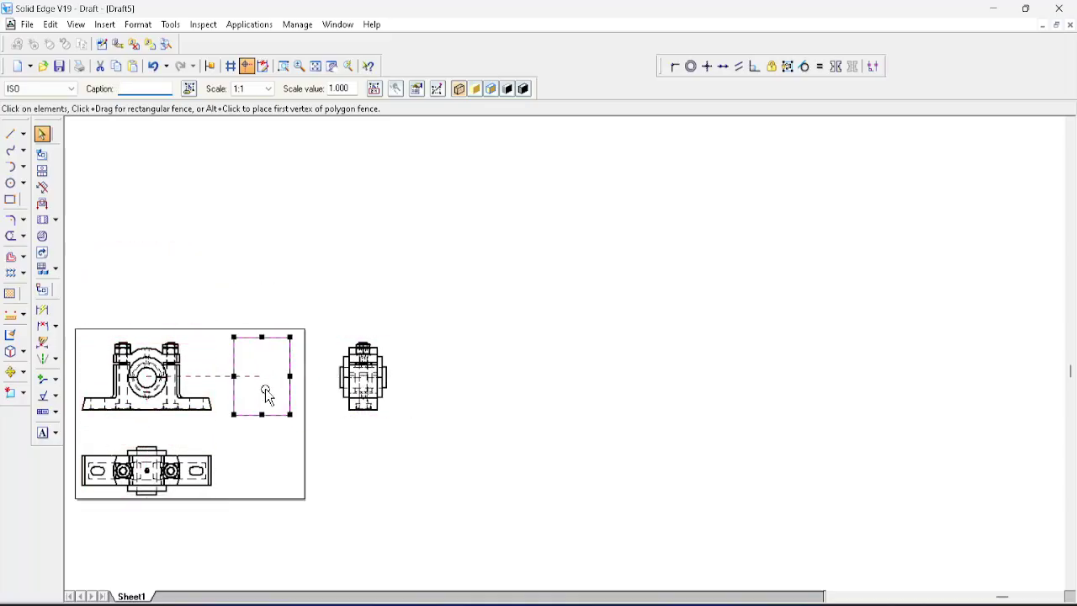
Step: Enable Section 1 in the front view's properties and update the view
left_click(316, 66)
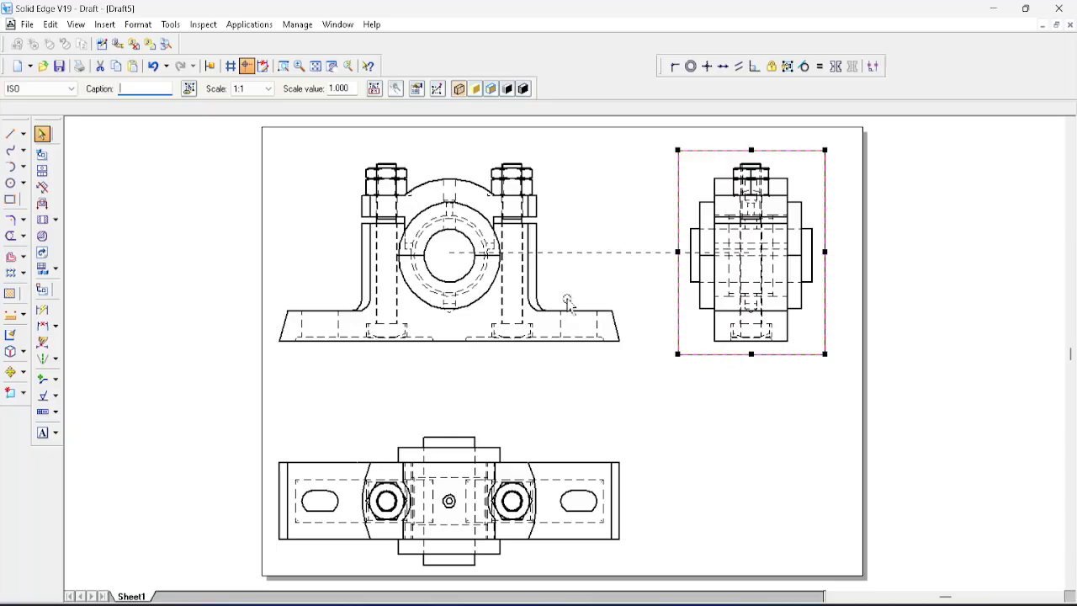
left_click(500, 308)
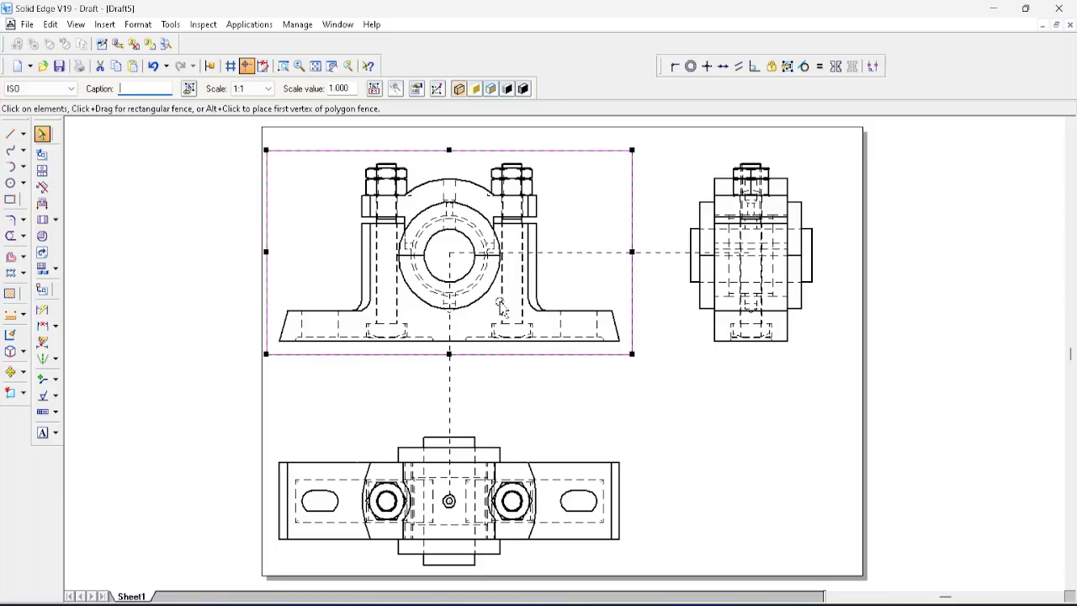
right_click(500, 304)
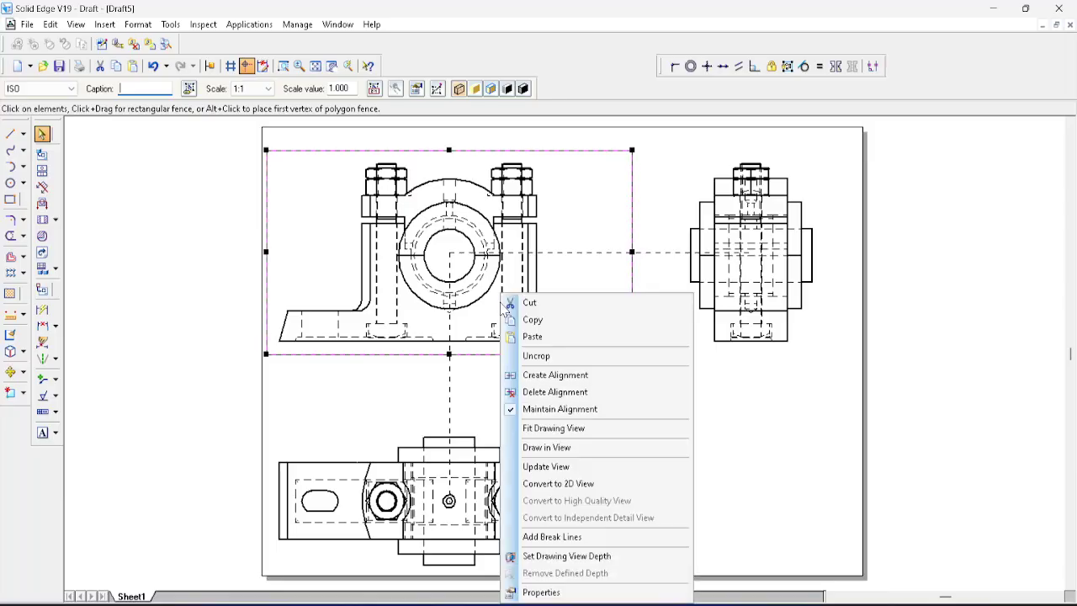
left_click(551, 593)
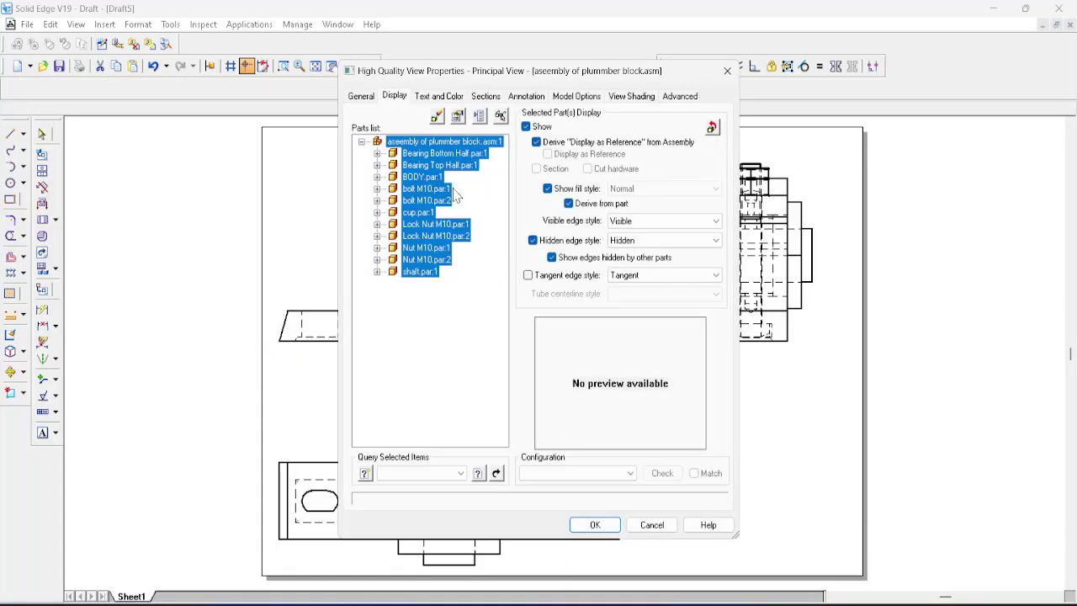
left_click(362, 97)
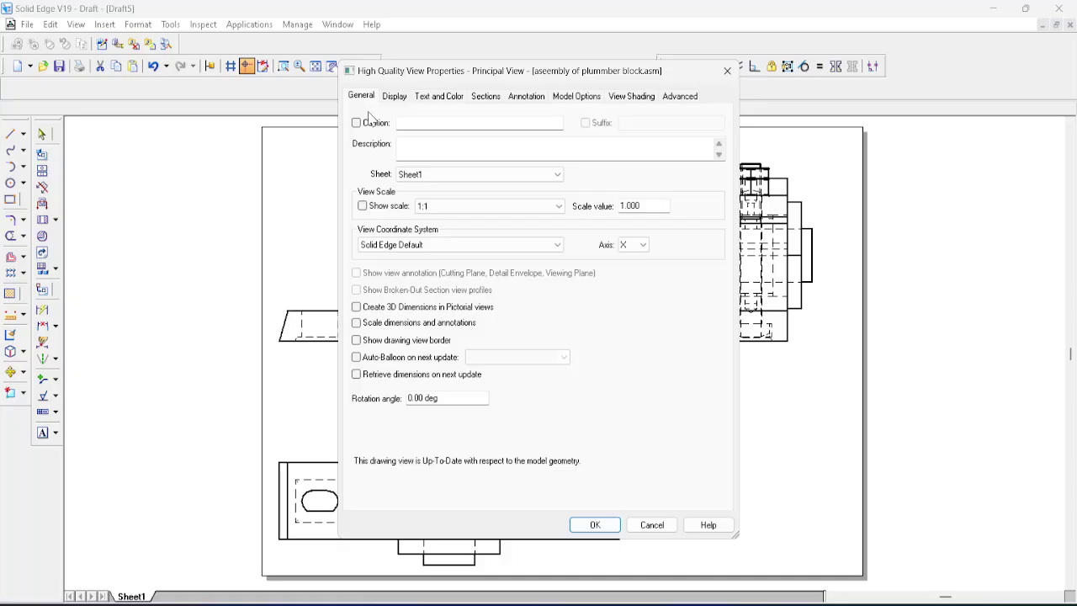
left_click(392, 96)
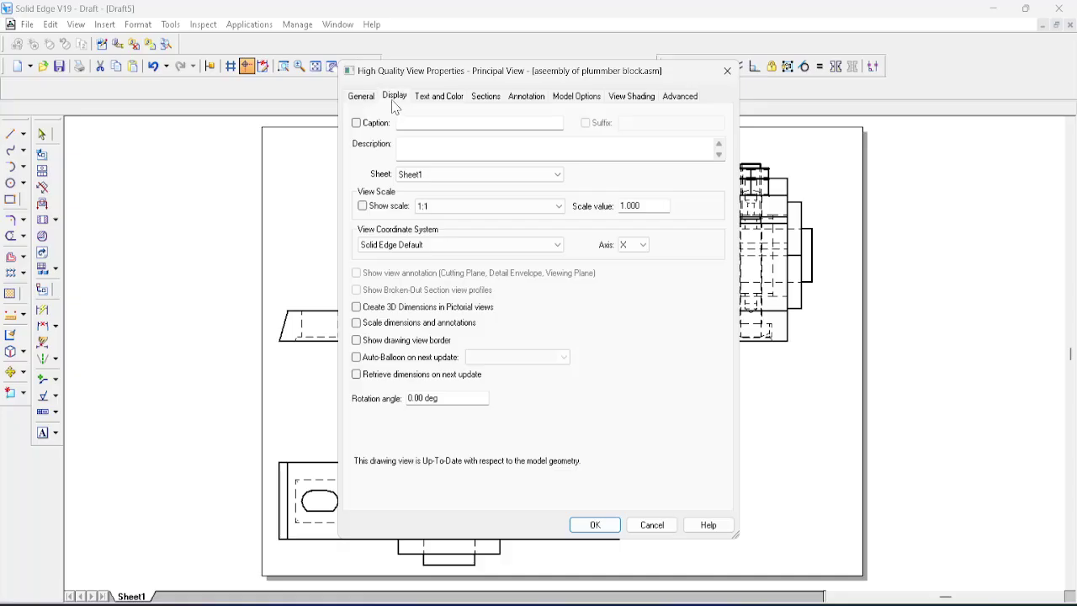
left_click(484, 98)
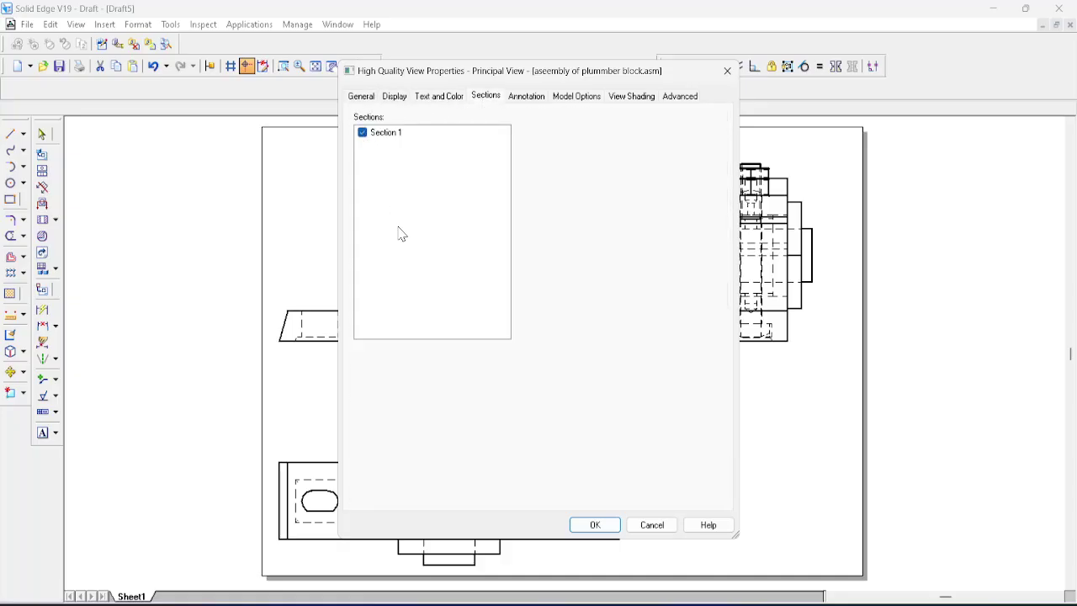
left_click(595, 524)
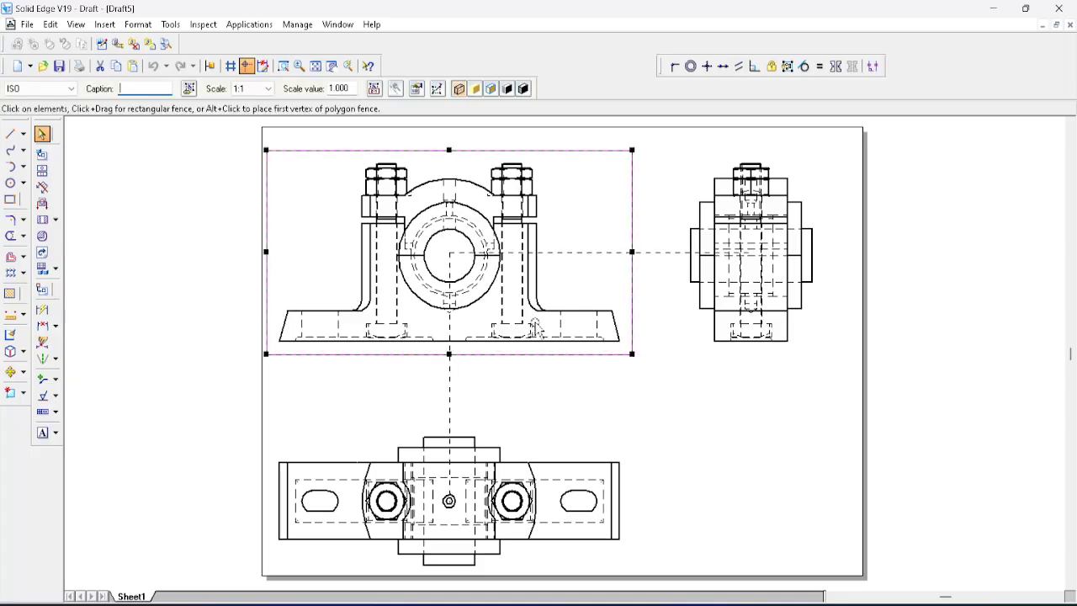
right_click(476, 223)
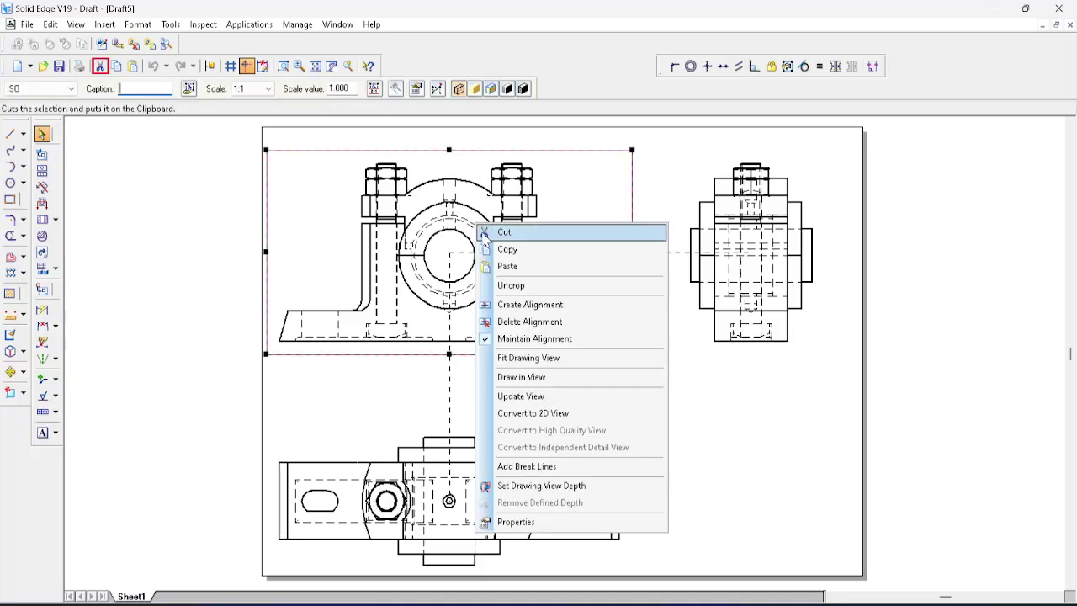
left_click(517, 395)
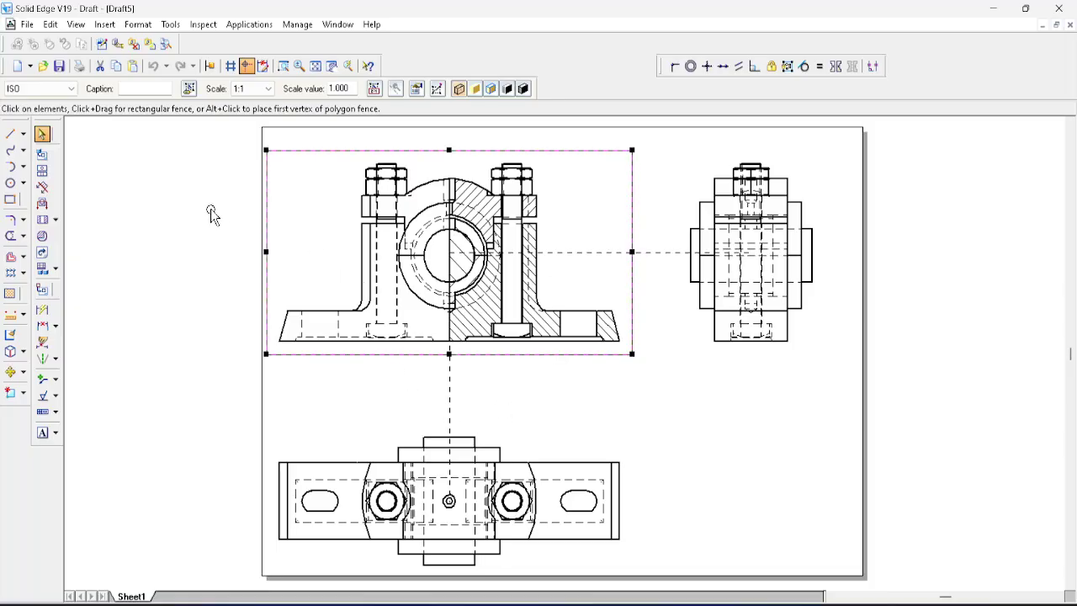
Step: Start a parts list from the front view and set its text font to Times New Roman
left_click(48, 271)
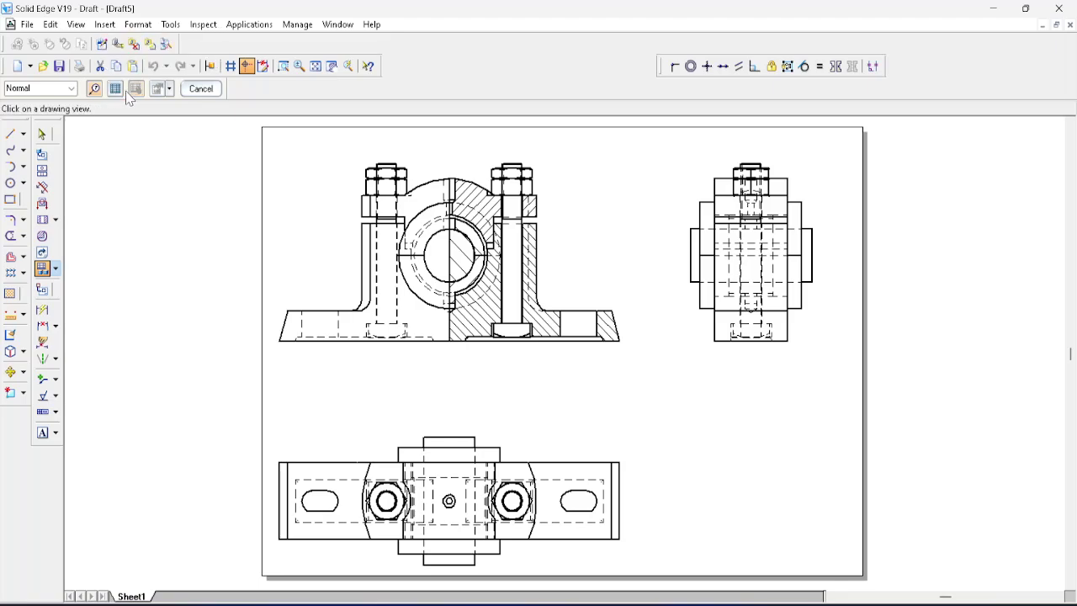
left_click(397, 259)
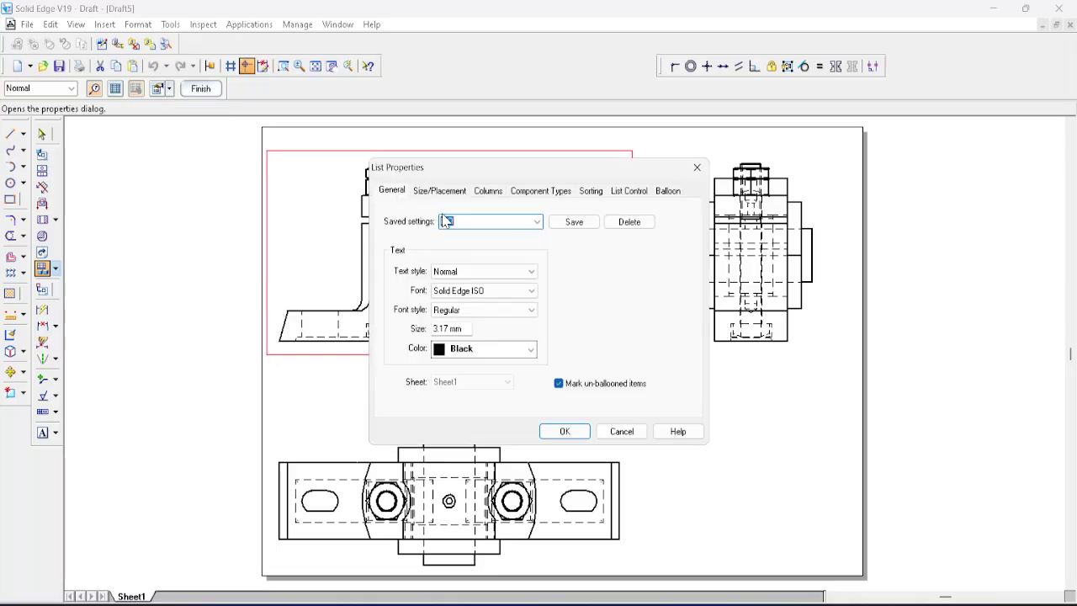
left_click(469, 290)
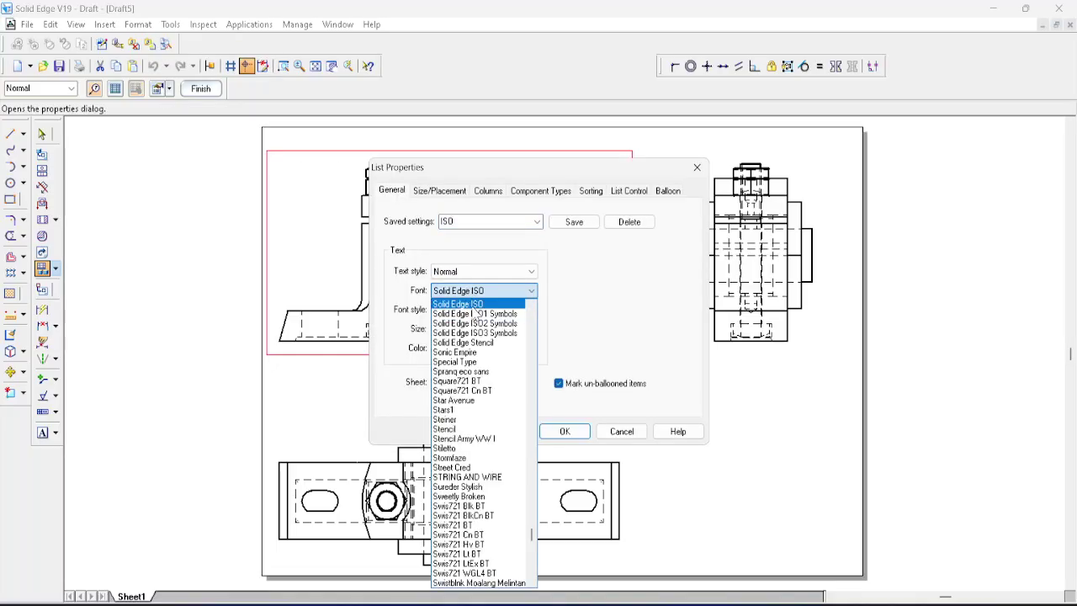
scroll(482, 485, "down", 15)
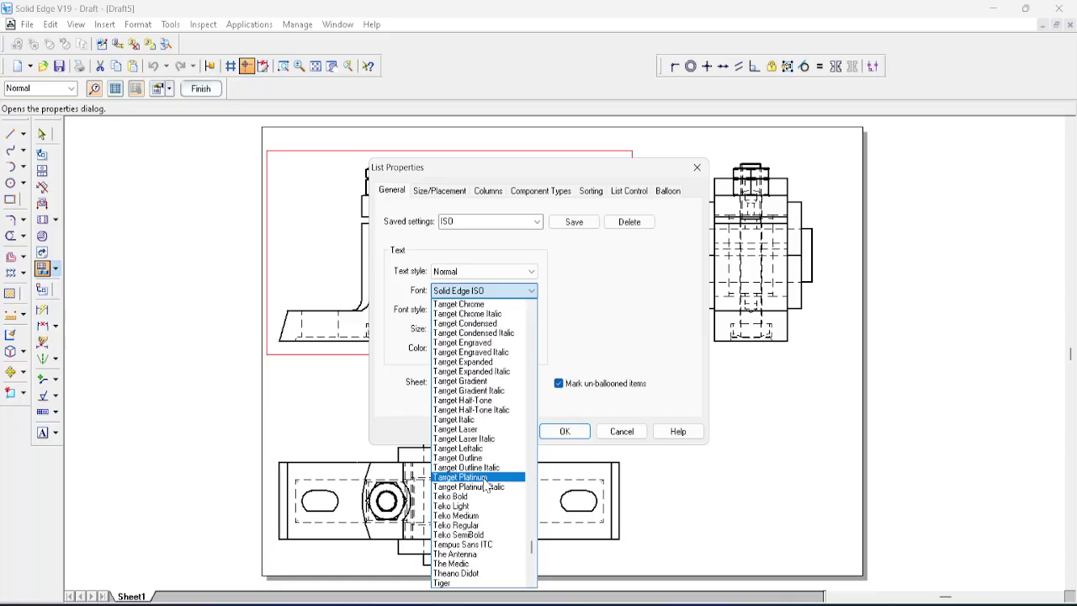
left_click(475, 487)
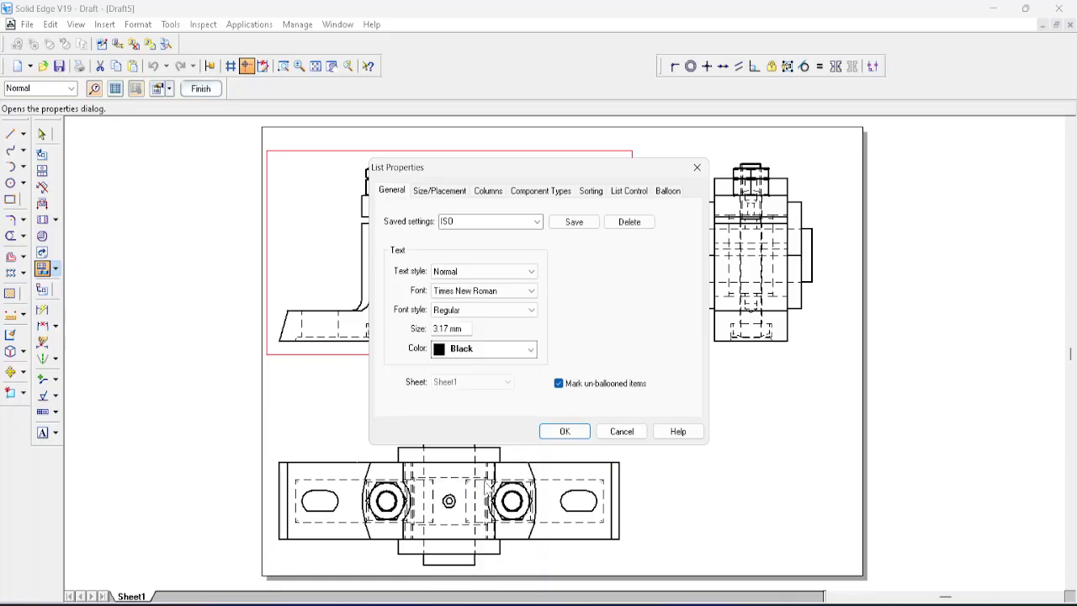
Step: Remove the Document Number and Material columns from the list settings and finish the command to auto-balloon the front view
left_click(489, 192)
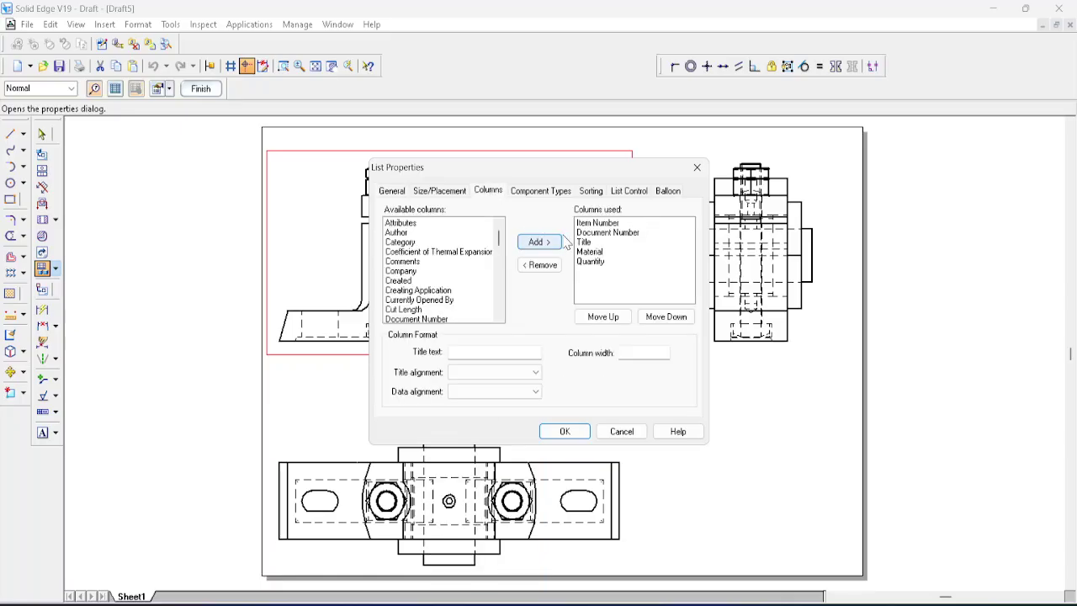
left_click(593, 225)
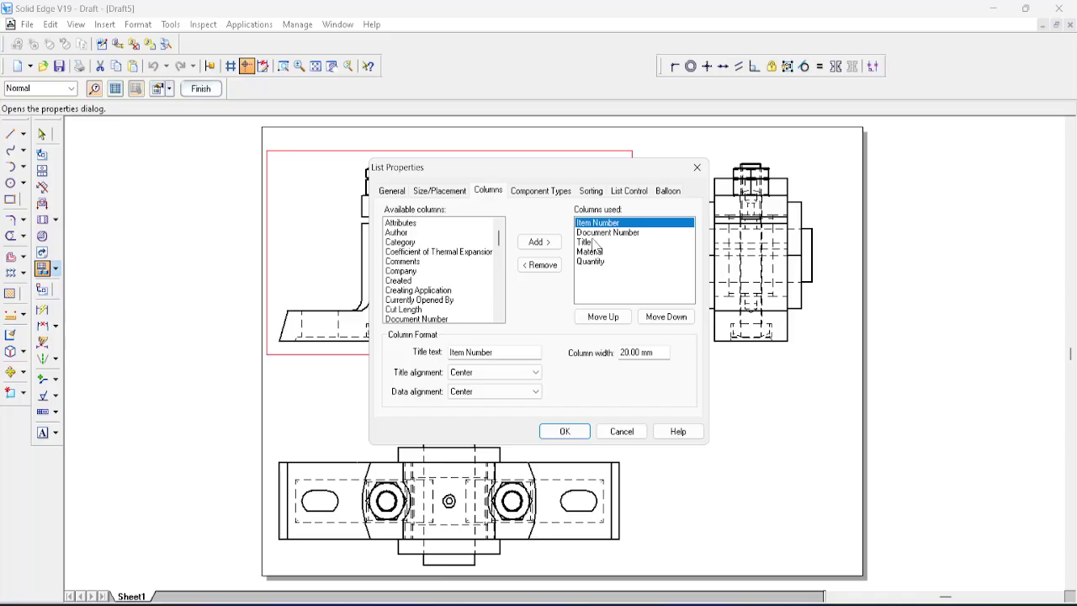
left_click(599, 233)
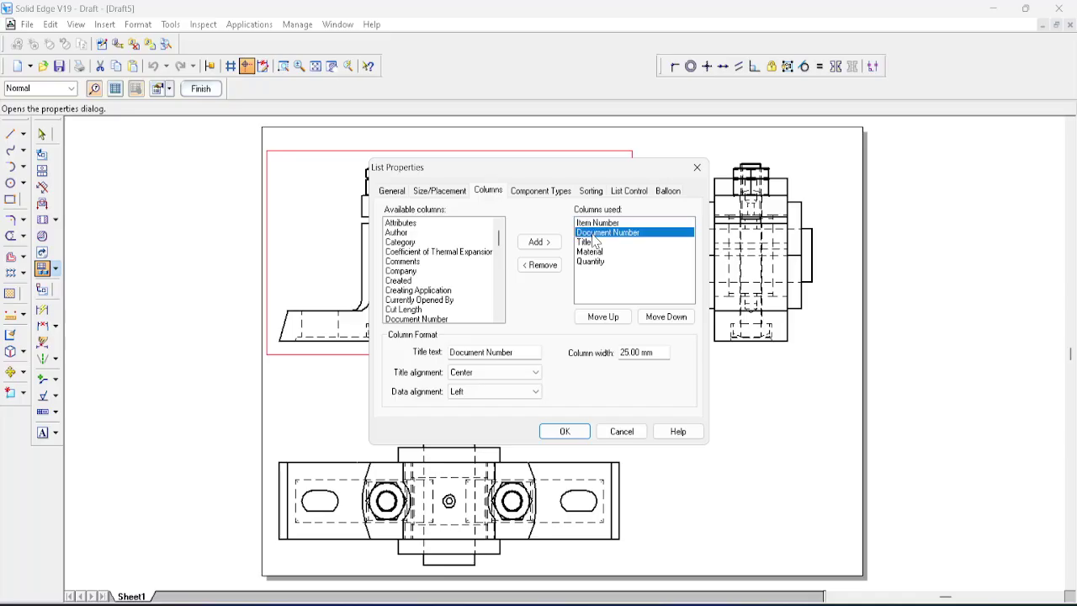
left_click(538, 268)
left_click(593, 242)
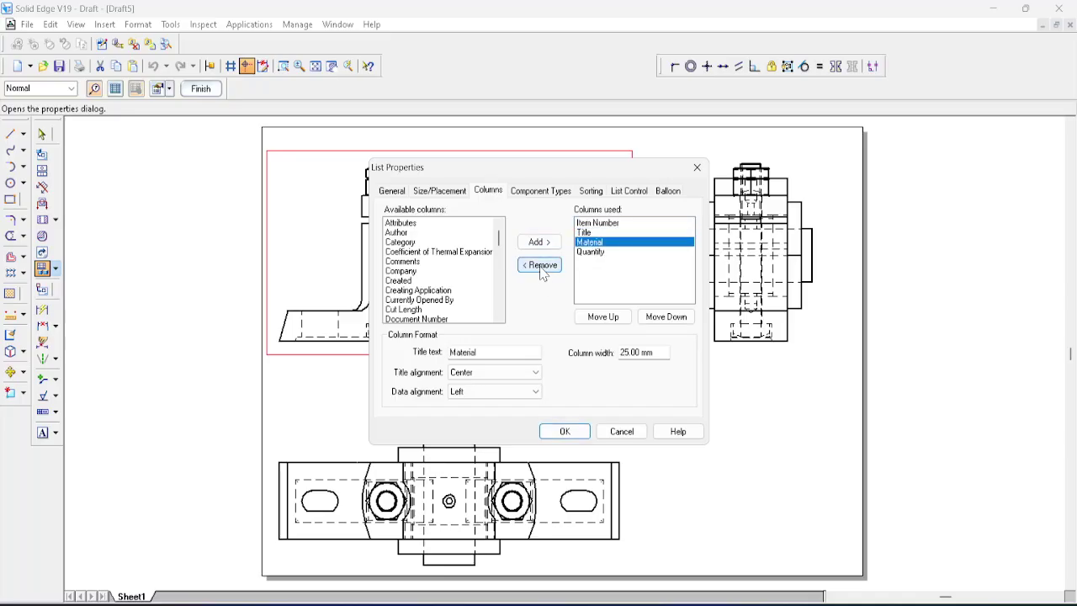
left_click(541, 266)
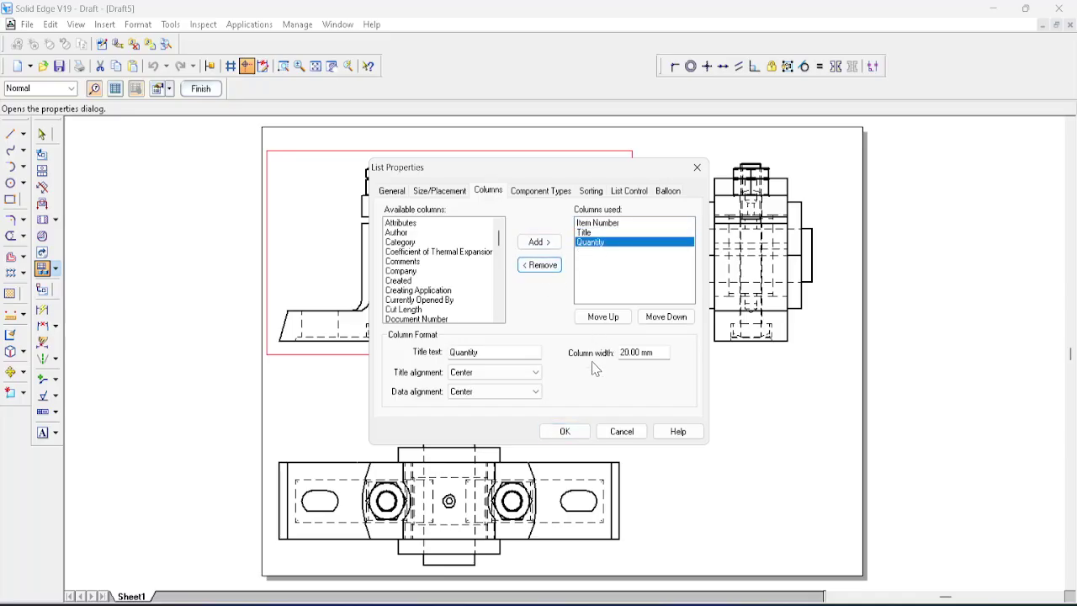
left_click(564, 431)
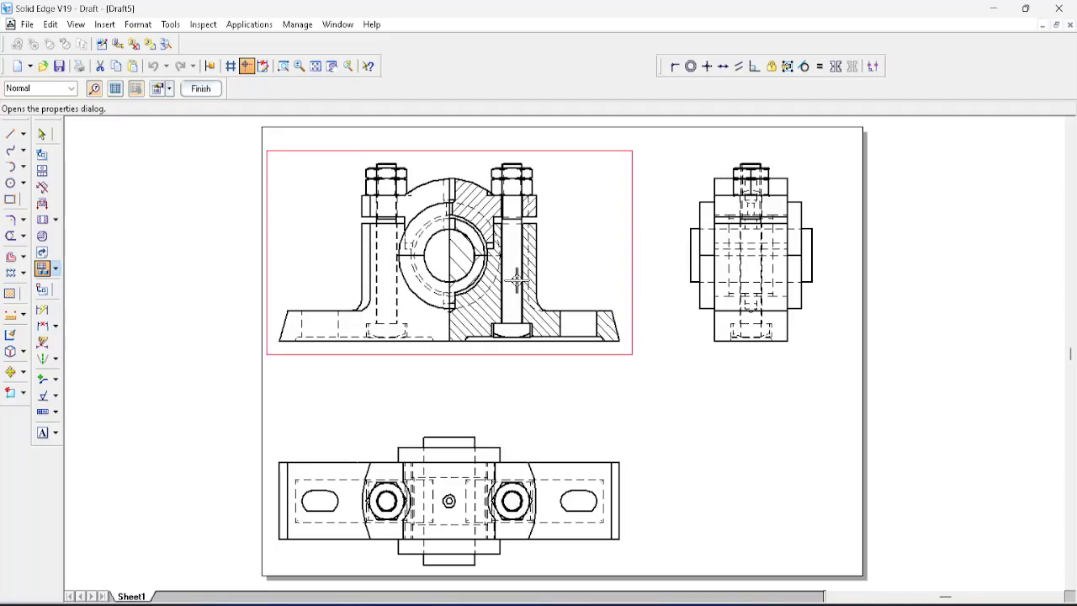
left_click(202, 89)
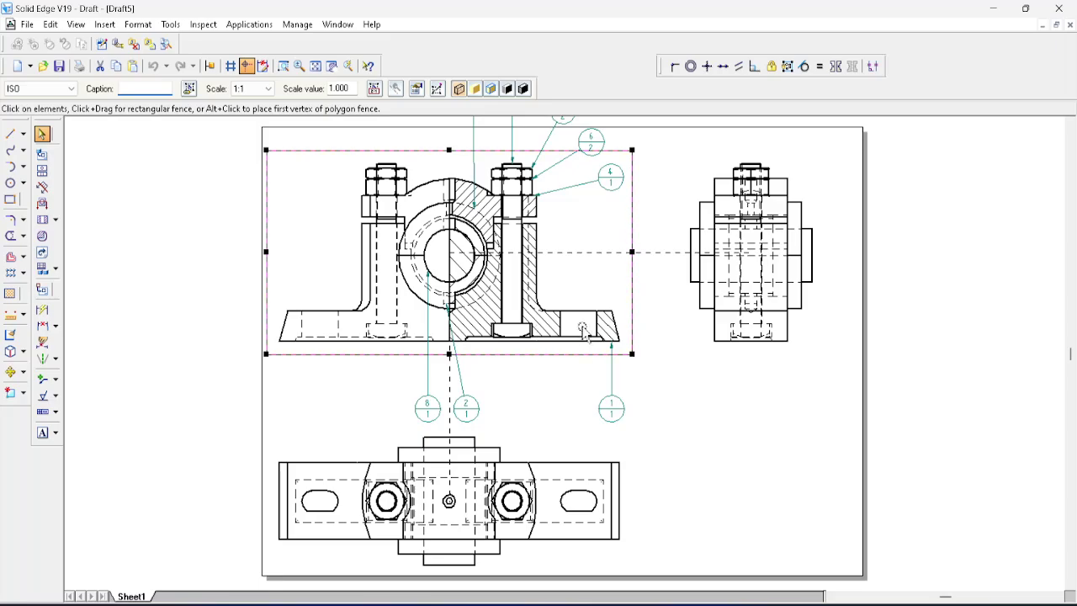
scroll(654, 383, "up", 2)
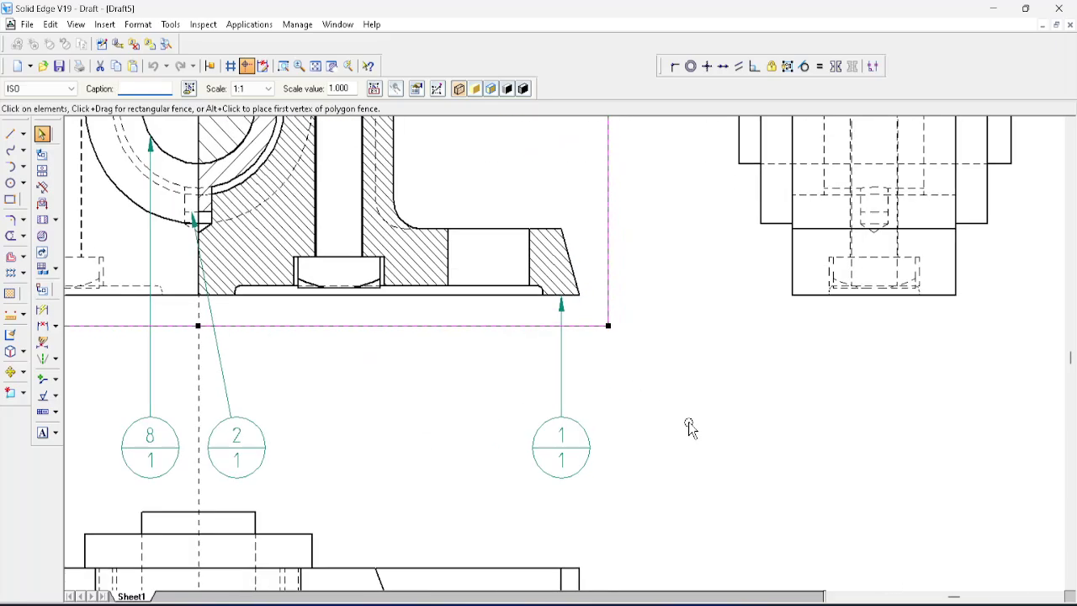
scroll(688, 427, "down", 5)
scroll(641, 363, "up", 2)
scroll(641, 364, "up", 1)
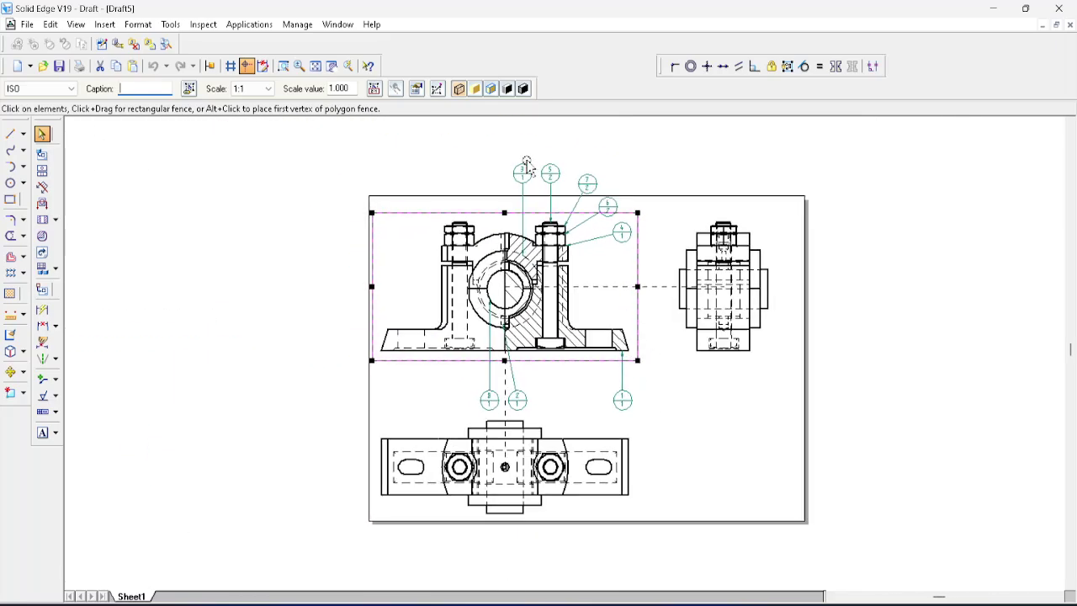
Step: Create a parts list from the front view with list placement enabled and place the table below the side view, beside the top view
left_click(42, 269)
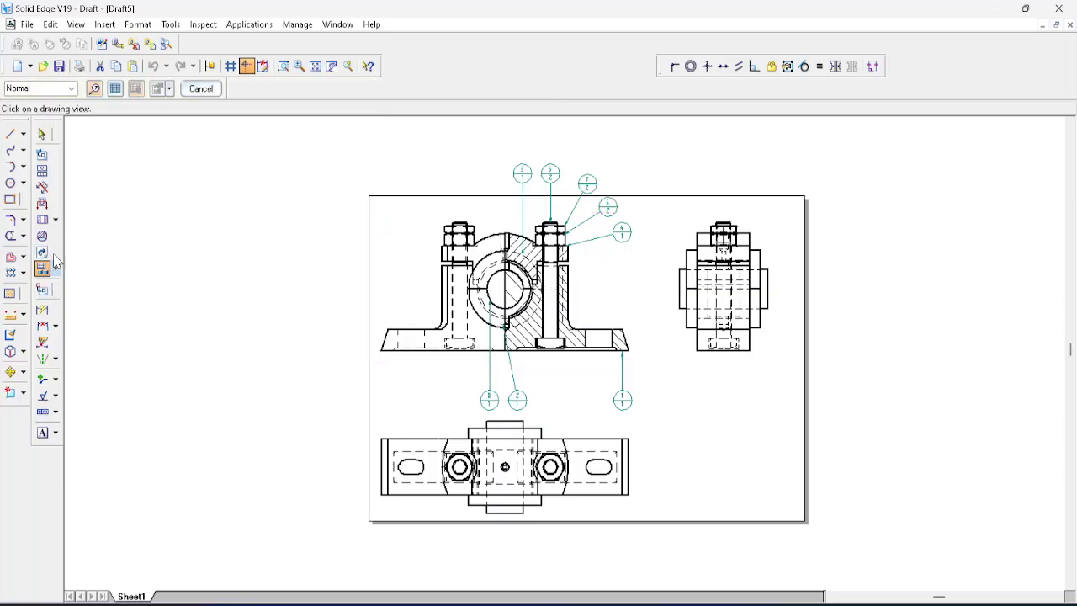
left_click(118, 90)
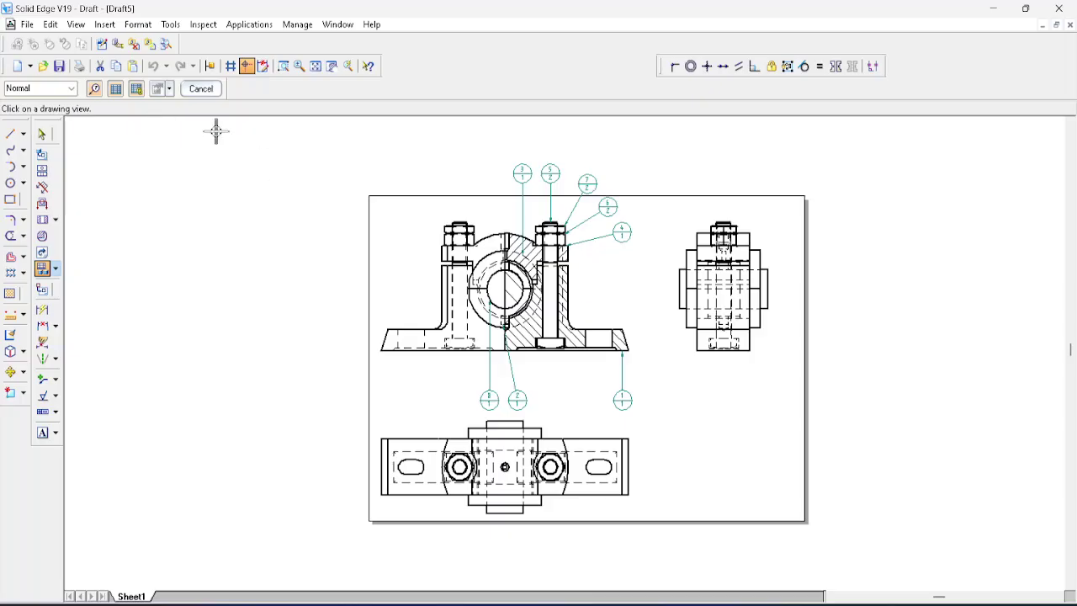
left_click(136, 90)
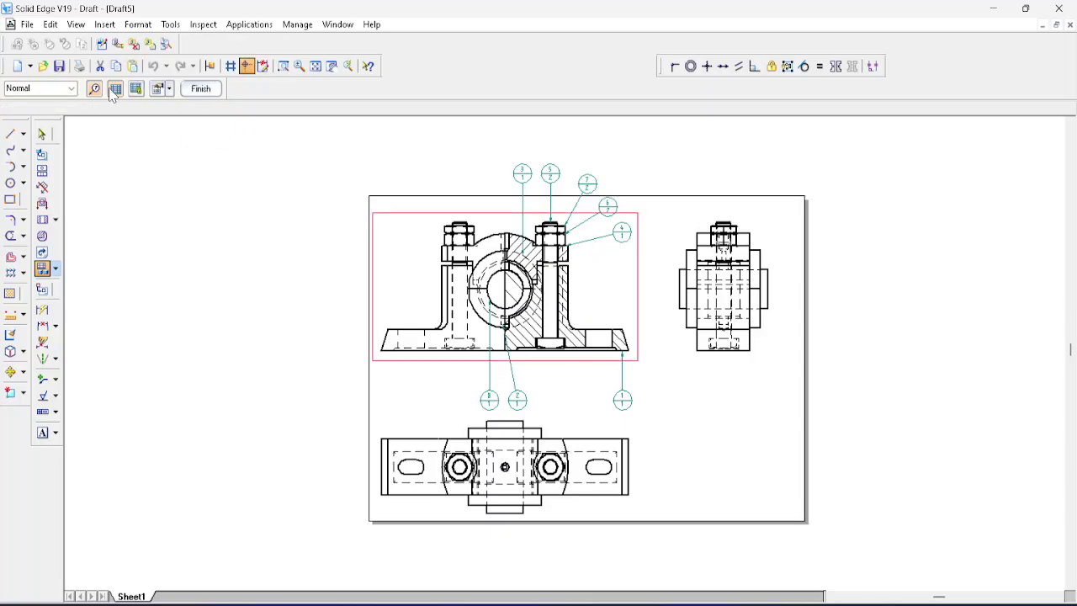
left_click(200, 88)
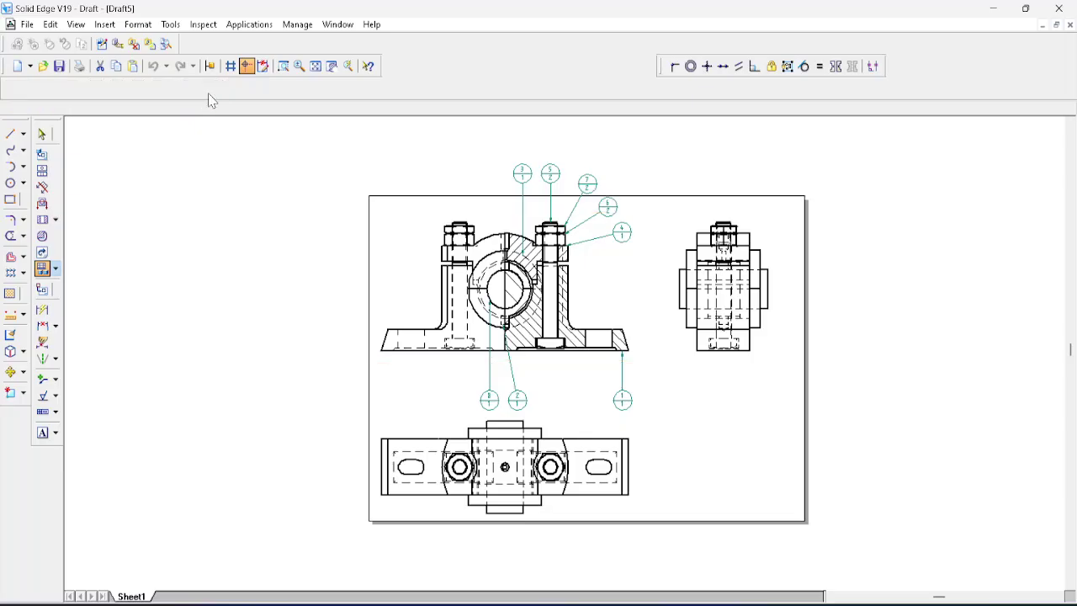
left_click(372, 249)
left_click_drag(444, 395, 680, 401)
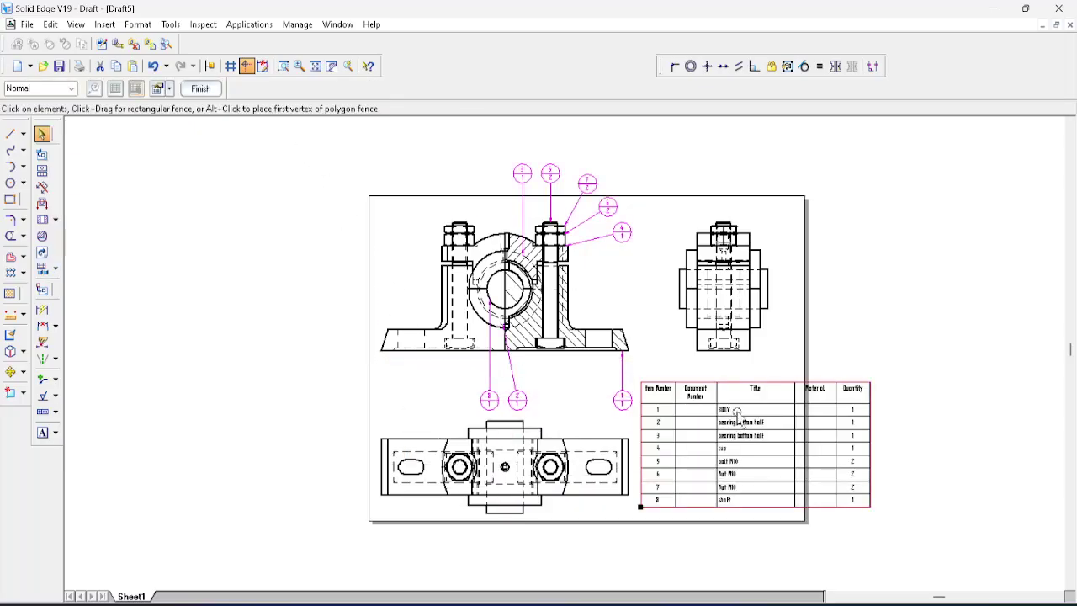
scroll(840, 359, "up", 2)
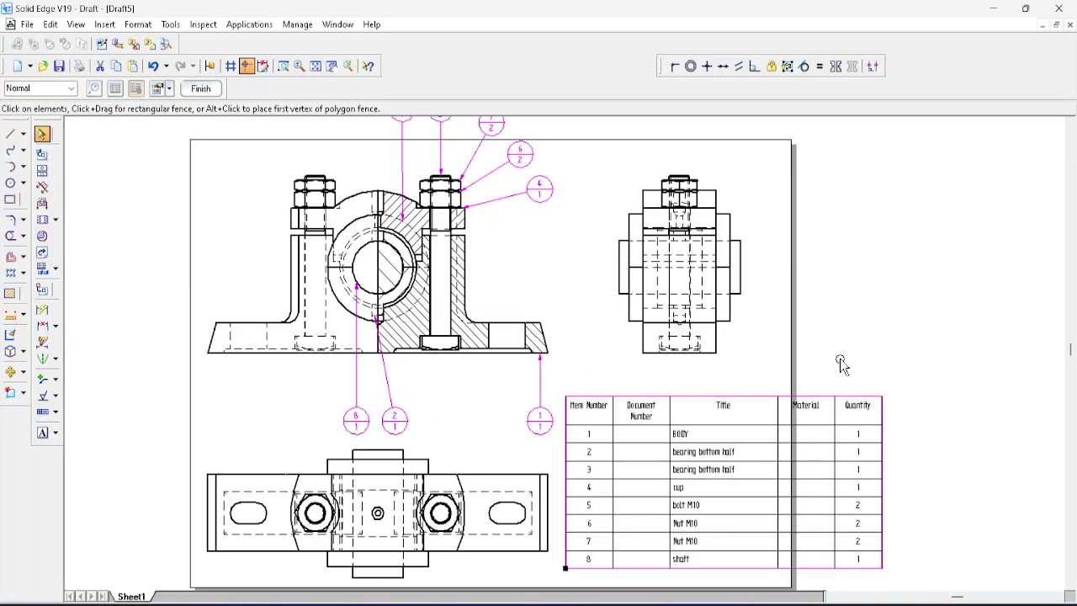
Step: Move balloon 4 down and outward into the gap between the front and side views
scroll(458, 282, "down", 2)
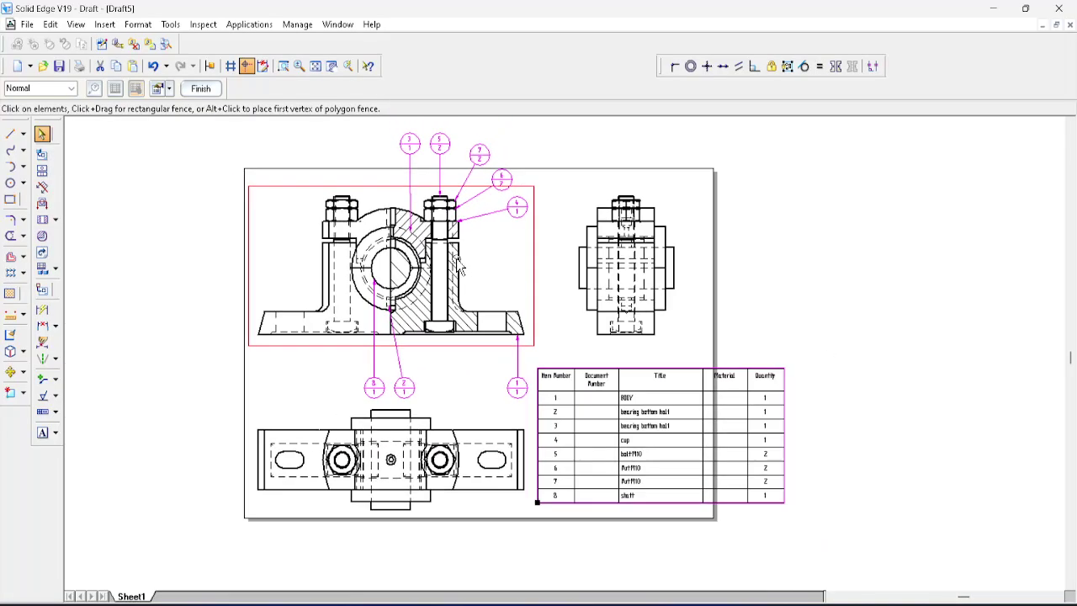
left_click(506, 220)
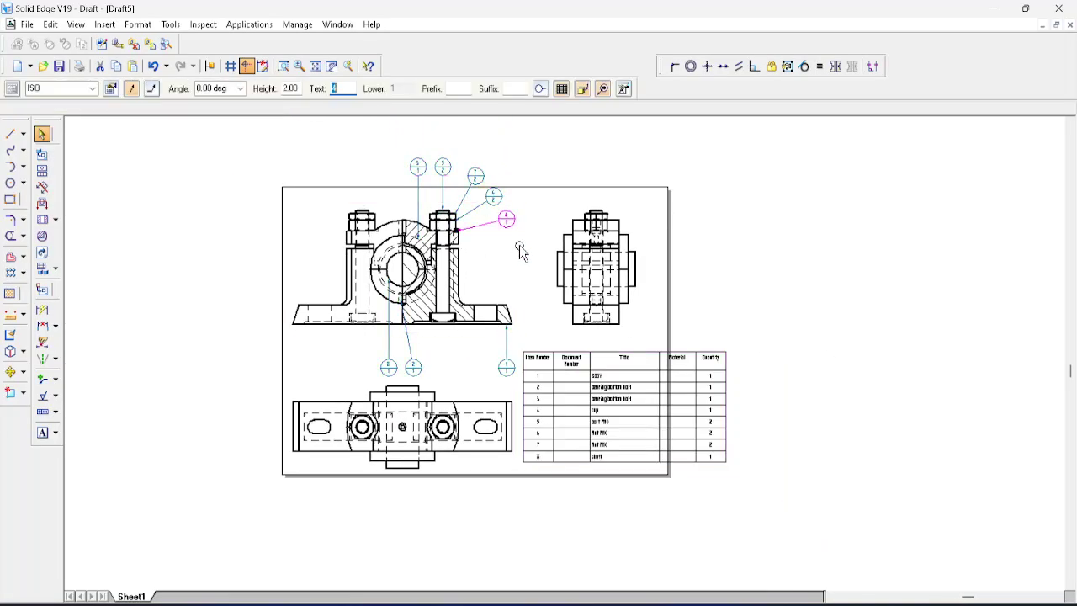
left_click_drag(508, 222, 520, 252)
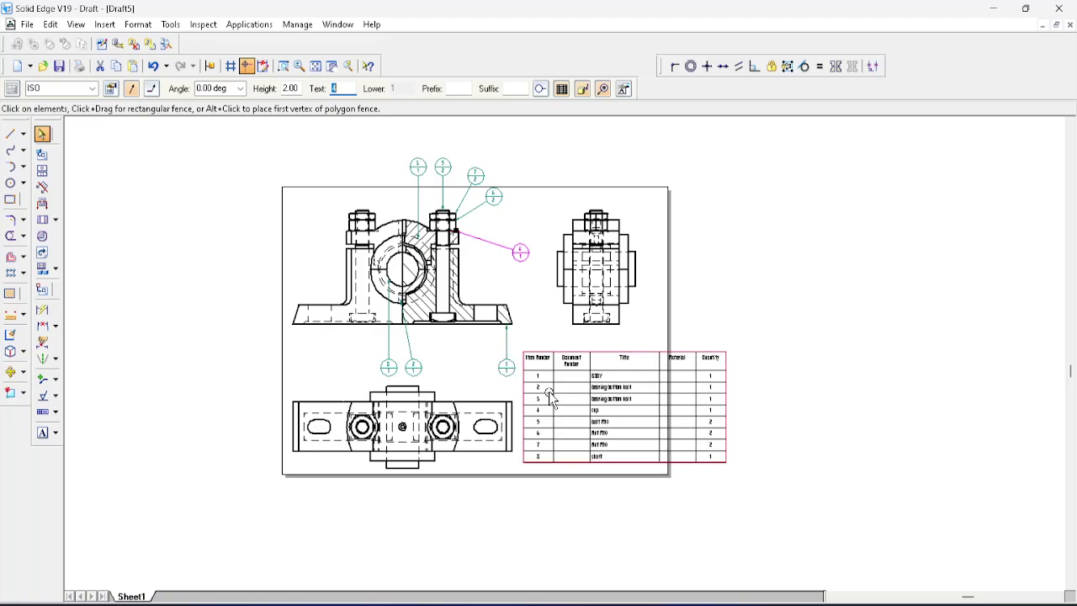
Step: Remove the Document Number and Material columns from the placed parts list through its properties
scroll(653, 314, "up", 2)
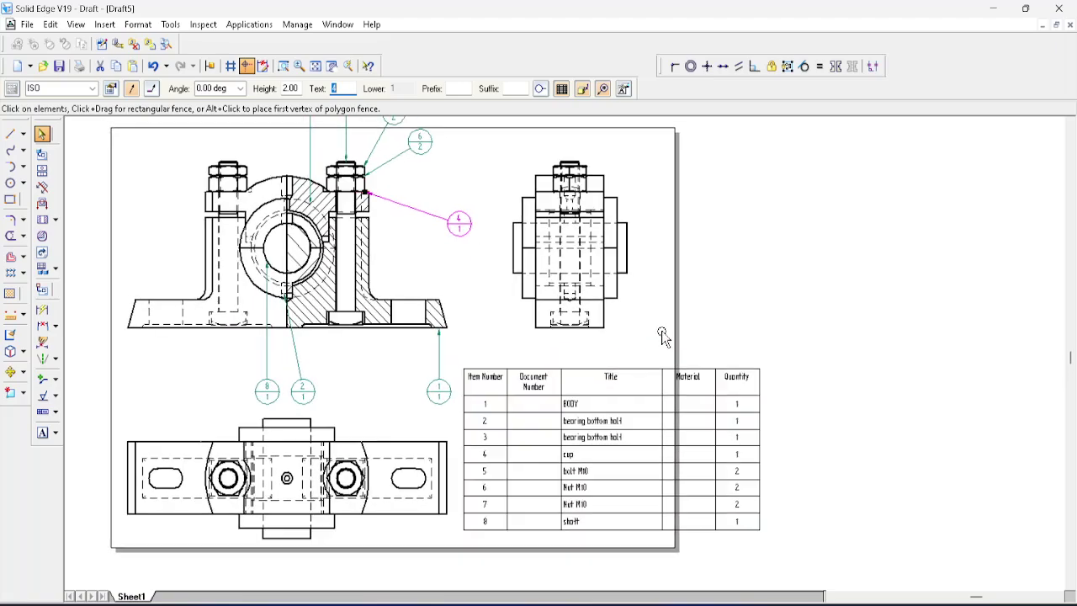
left_click(570, 414)
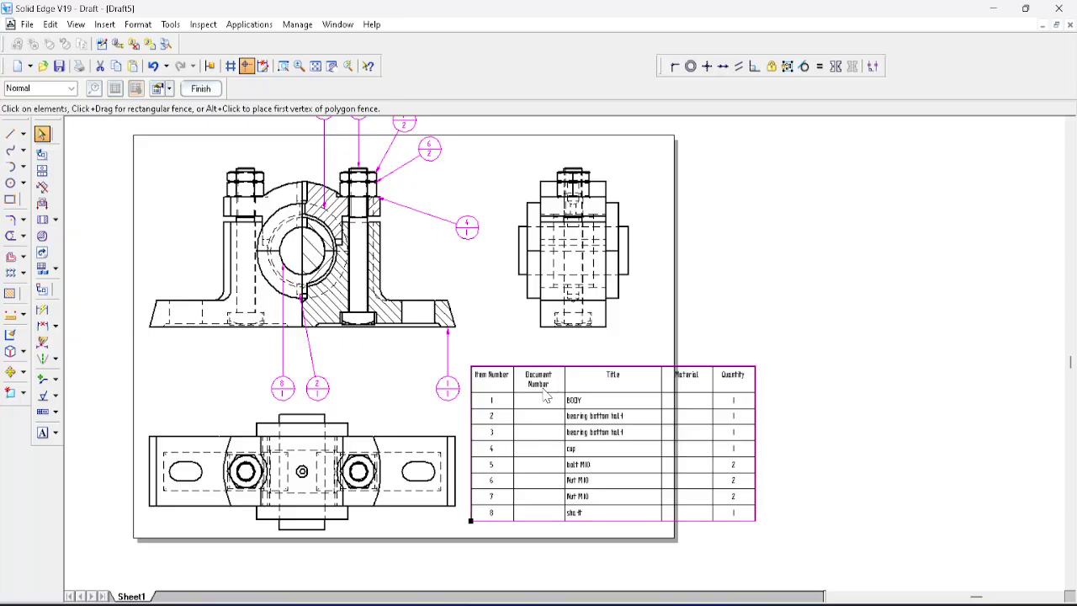
right_click(545, 389)
left_click(570, 525)
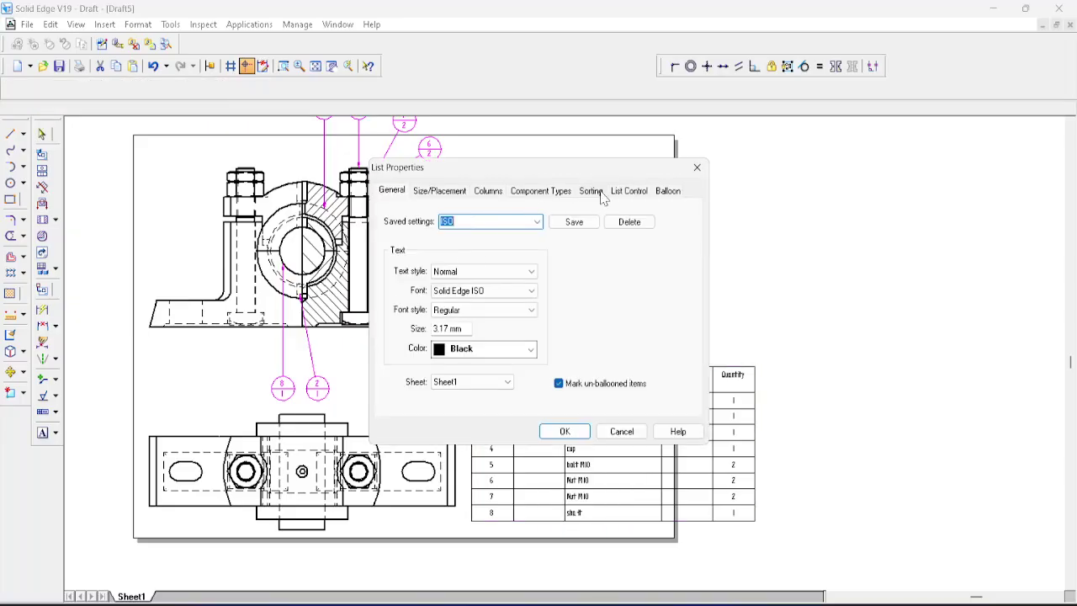
left_click(488, 191)
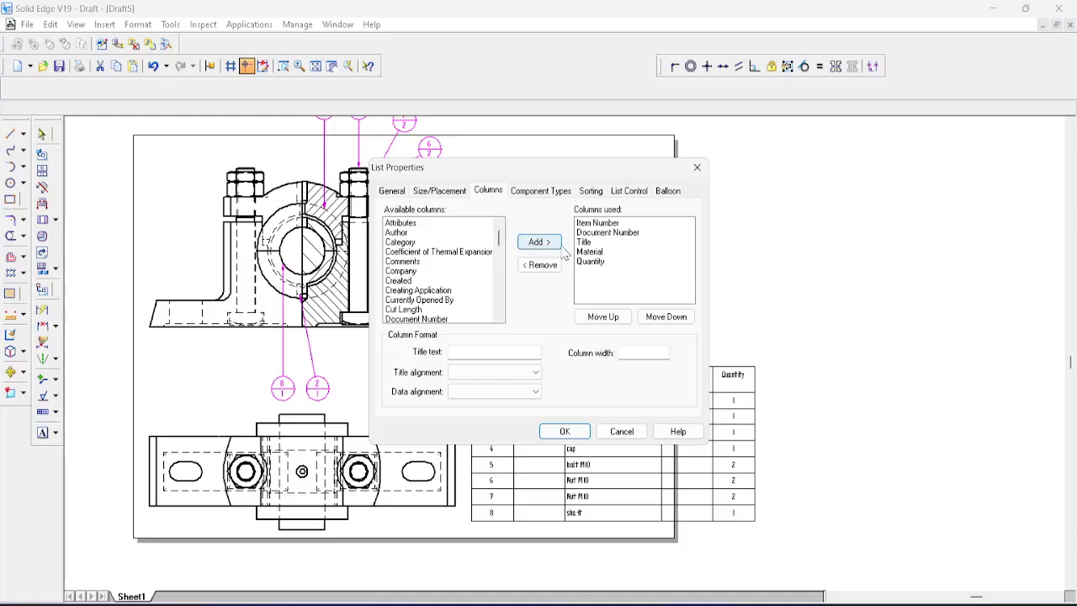
left_click(594, 223)
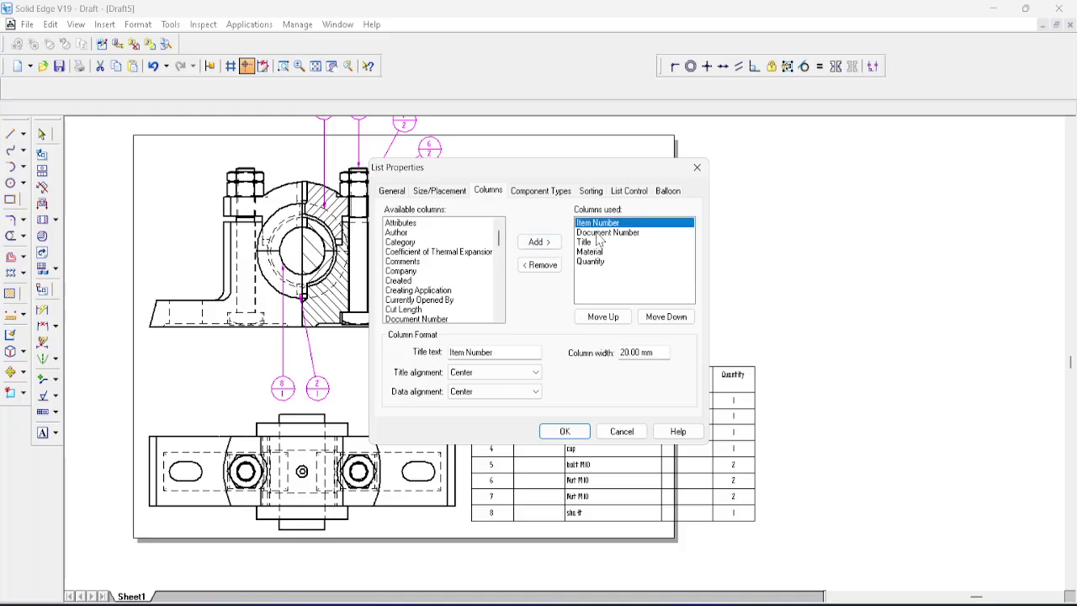
left_click(597, 232)
left_click(542, 265)
left_click(593, 242)
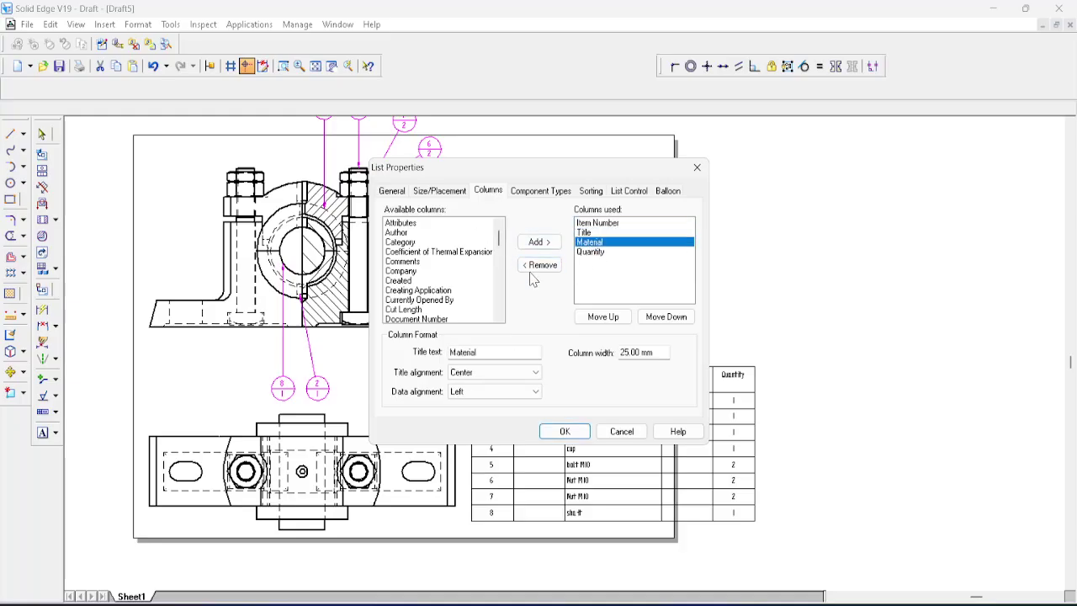
left_click(543, 265)
left_click(564, 431)
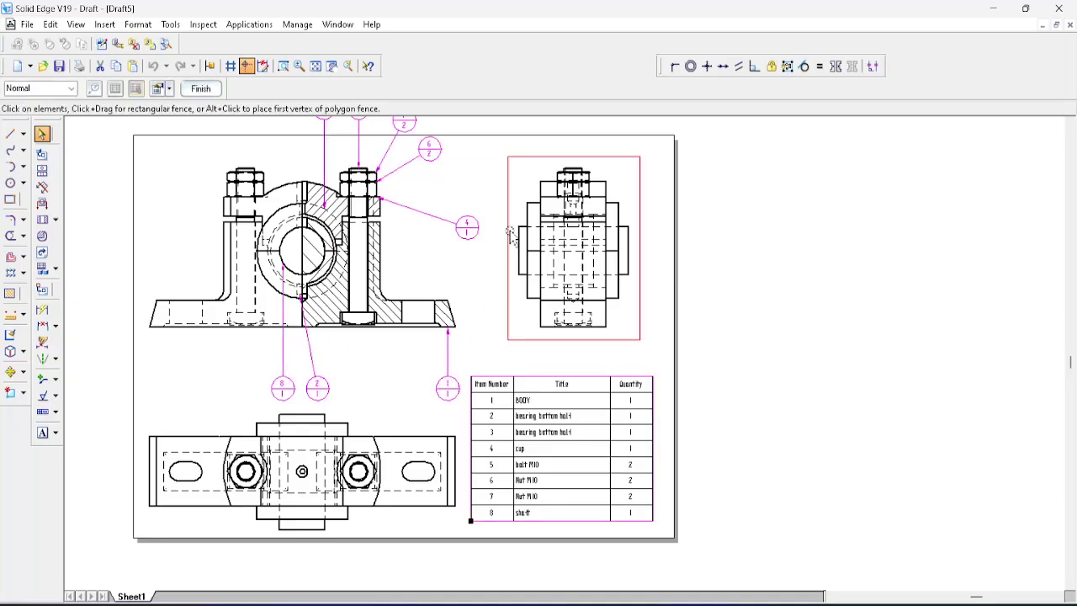
Step: Move balloons 6, 7, 5 and 3 inside the sheet border around the upper part of the front view
scroll(460, 284, "down", 2)
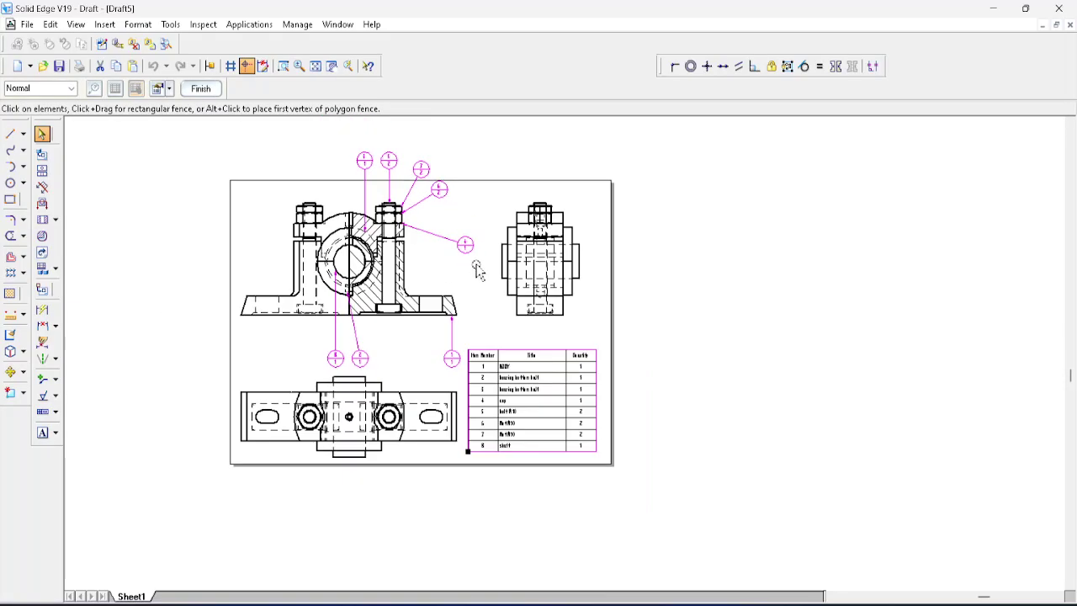
left_click(438, 187)
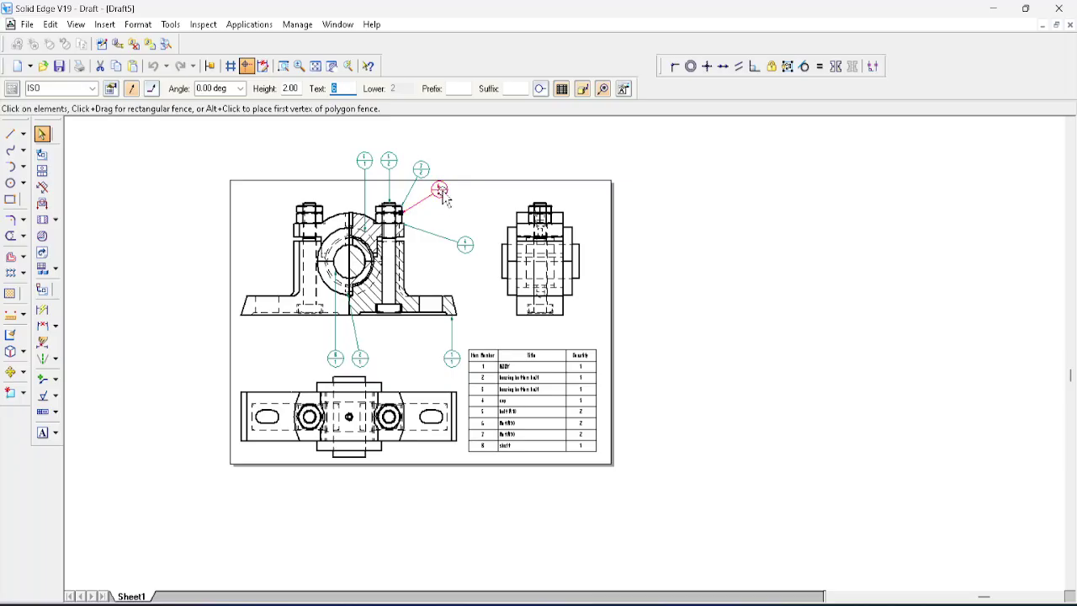
left_click_drag(438, 187, 466, 222)
left_click(427, 173)
left_click_drag(428, 176, 420, 198)
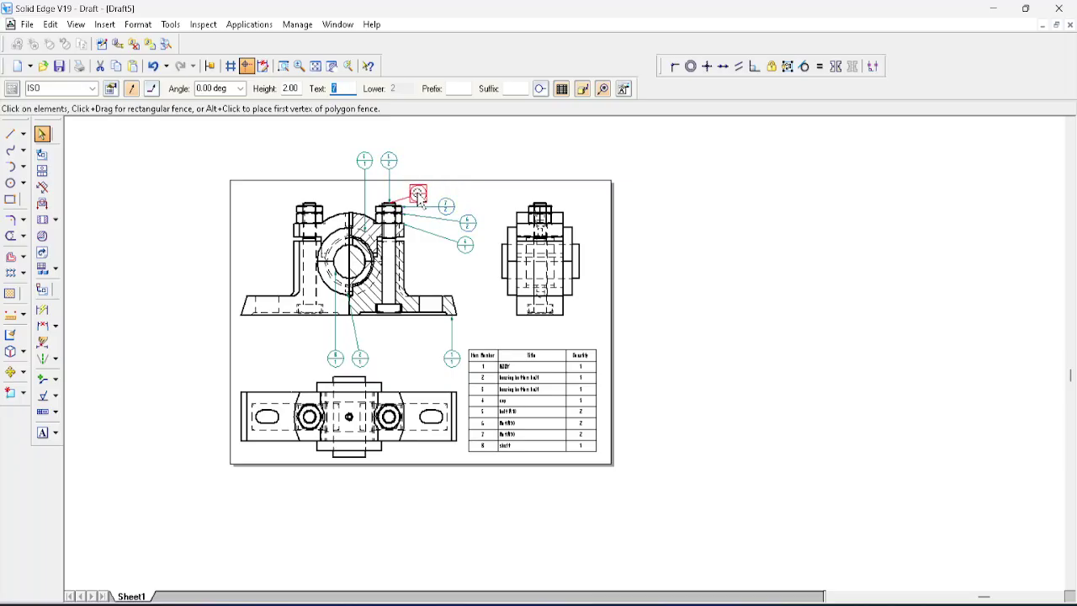
left_click_drag(389, 160, 381, 195)
Step: Reposition balloons 2 and 1 in the gap between the front and top views
left_click_drag(360, 357, 431, 367)
scroll(474, 329, "up", 1)
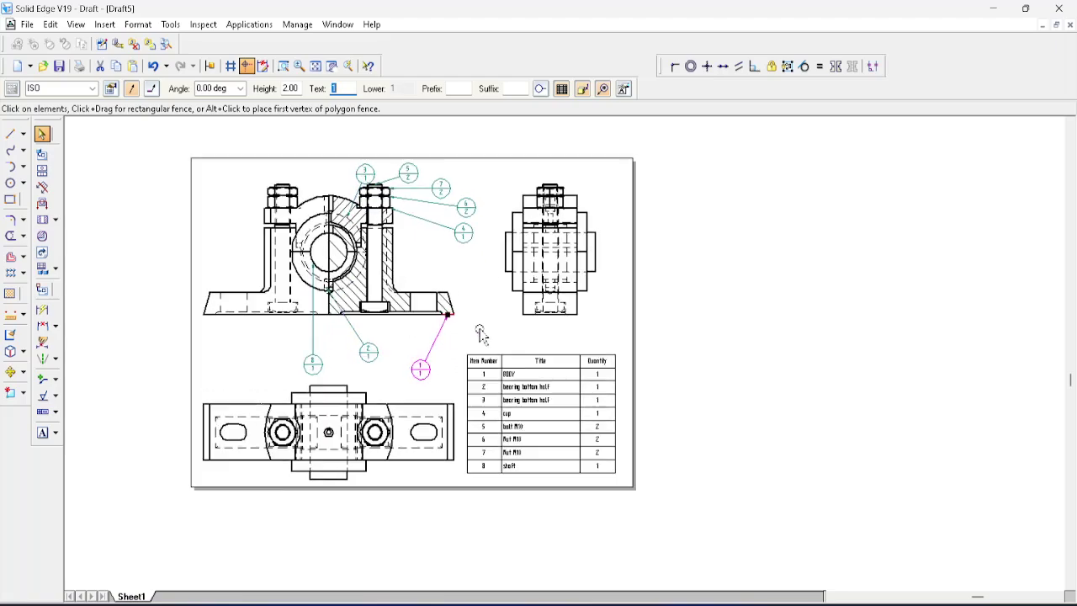
scroll(480, 335, "up", 1)
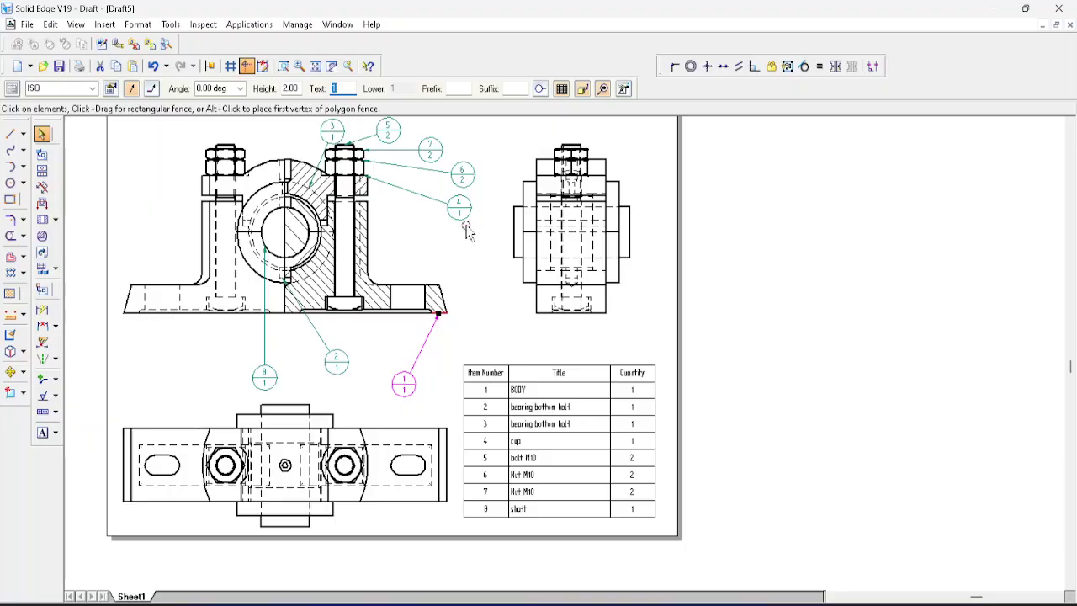
Step: Examine balloon 4's properties, including its general, text and leader settings
left_click(465, 218)
right_click(462, 225)
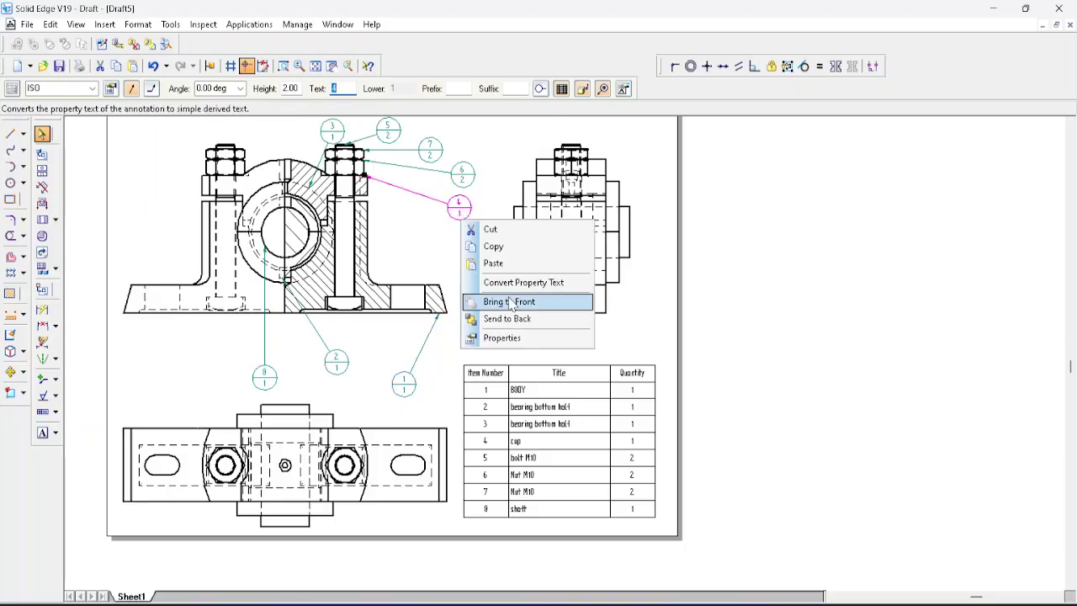
left_click(512, 342)
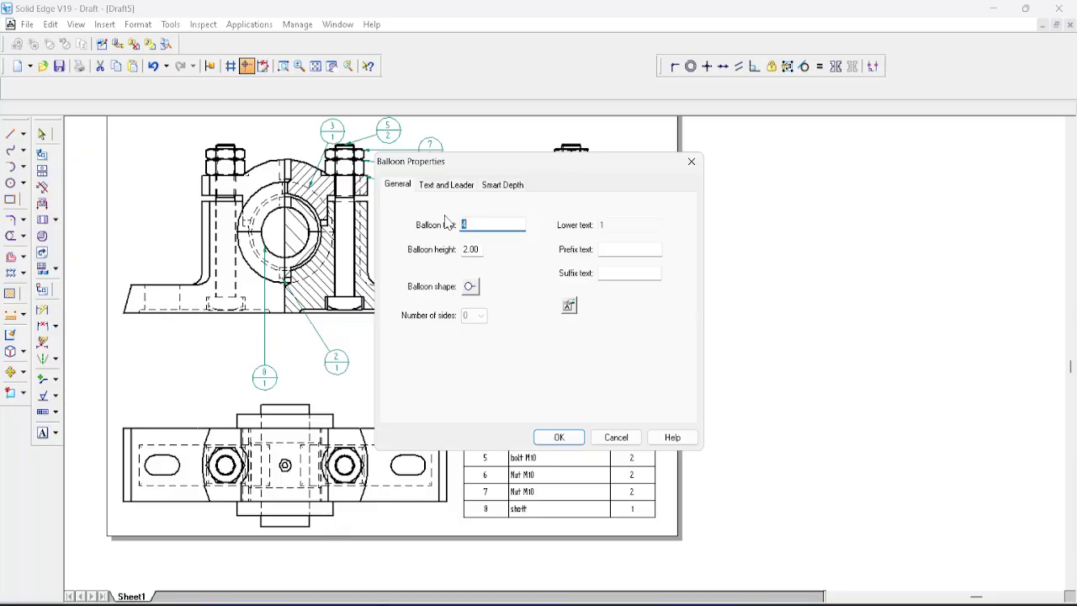
left_click(435, 188)
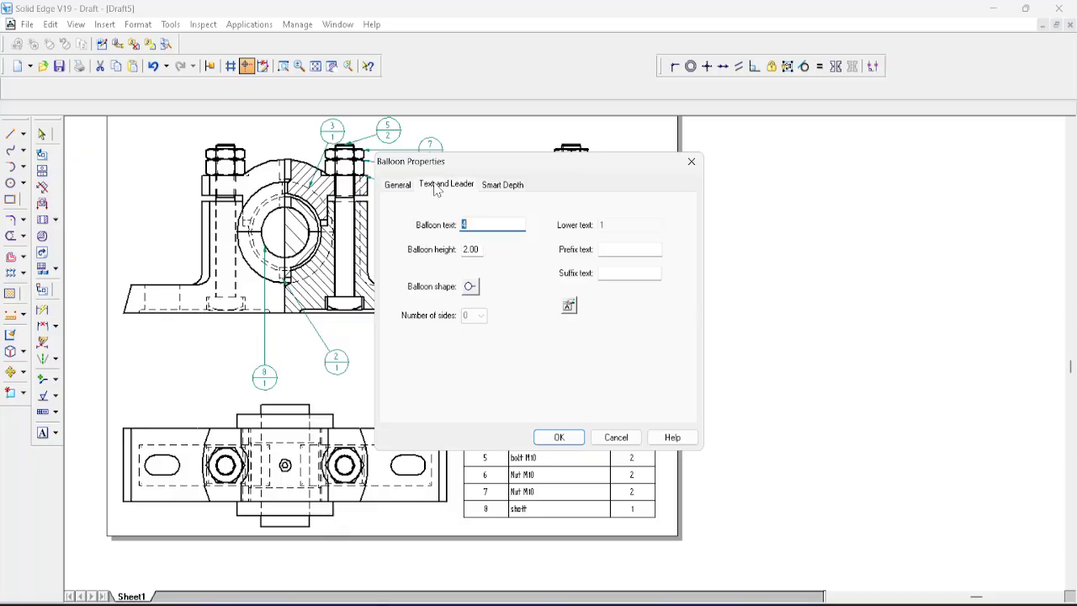
left_click(488, 189)
left_click(460, 188)
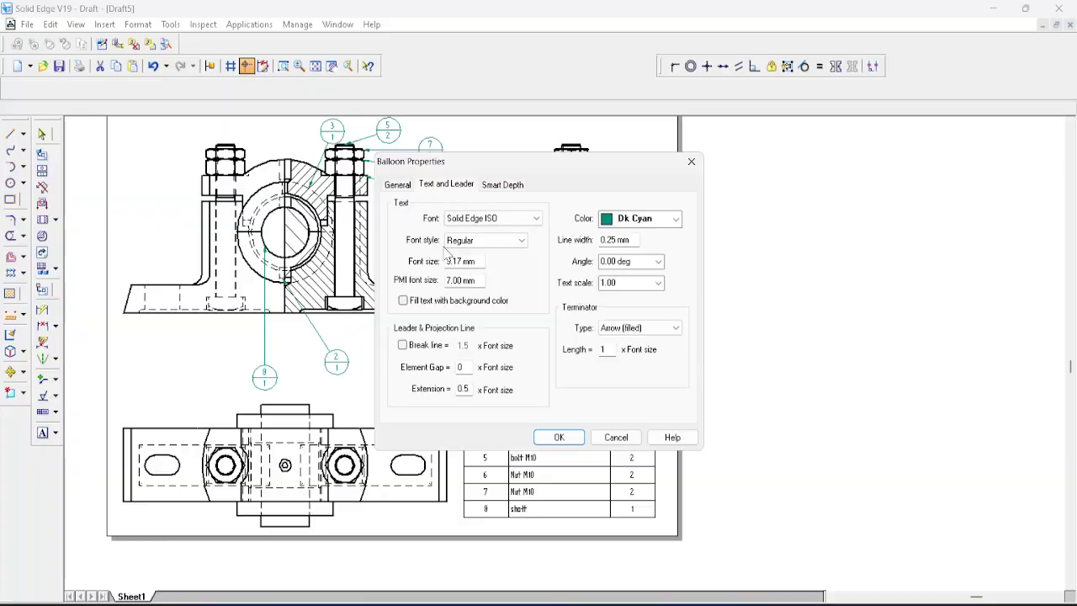
left_click(407, 188)
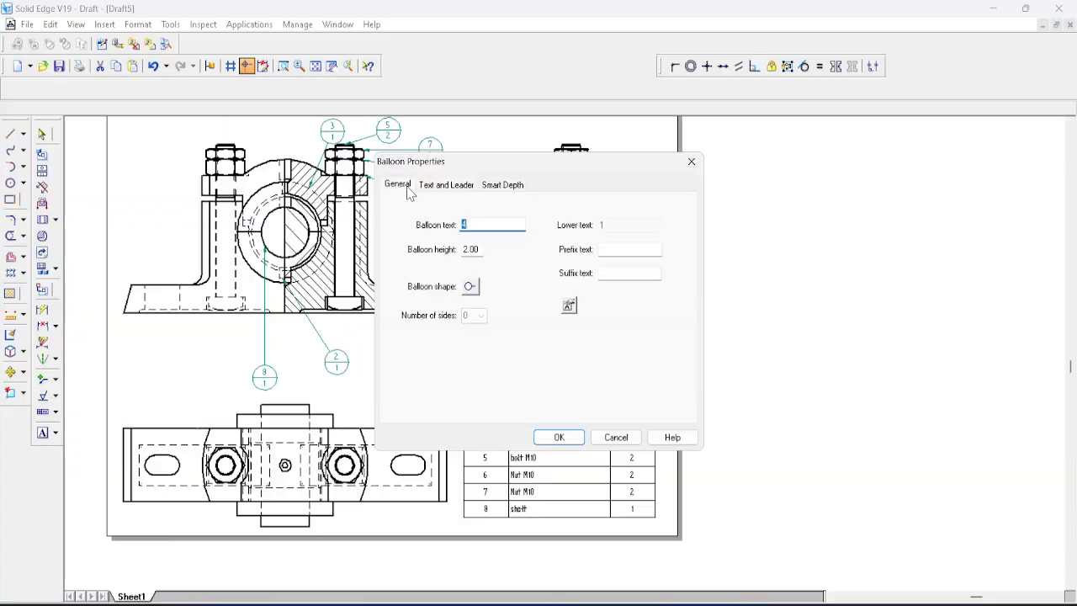
left_click(559, 437)
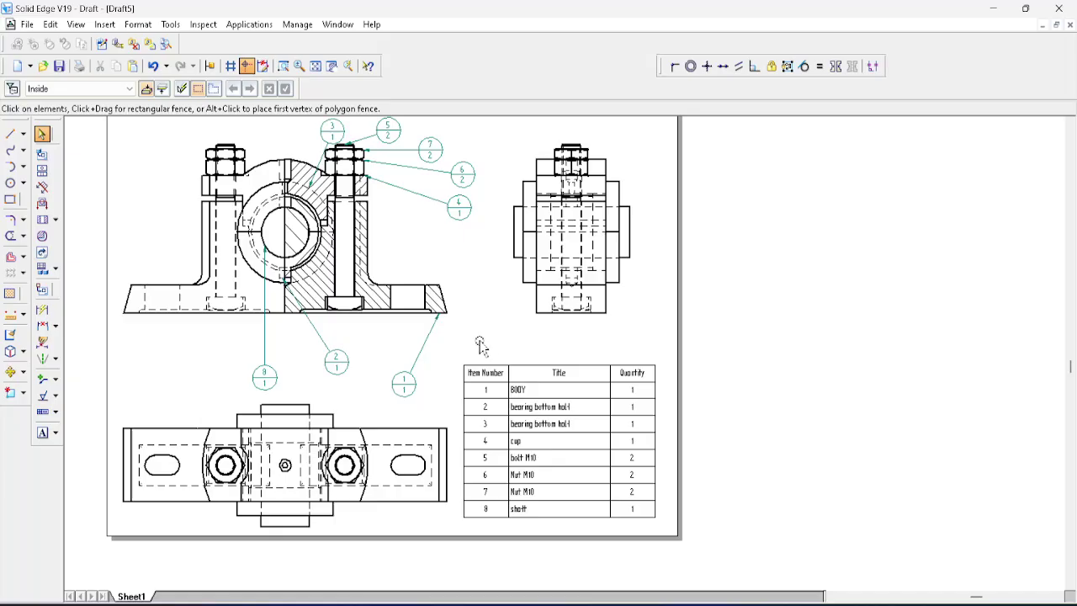
Step: Caption the front view "Front view in RIGHT HAlf Section", show the caption on the sheet and place it below the view
scroll(484, 329, "down", 3)
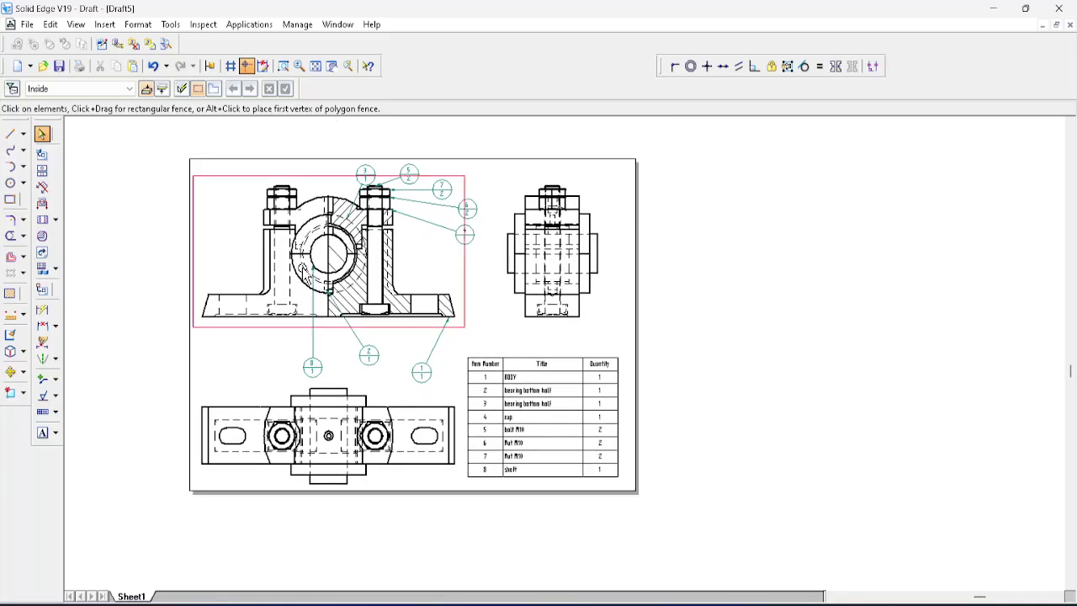
left_click(294, 267)
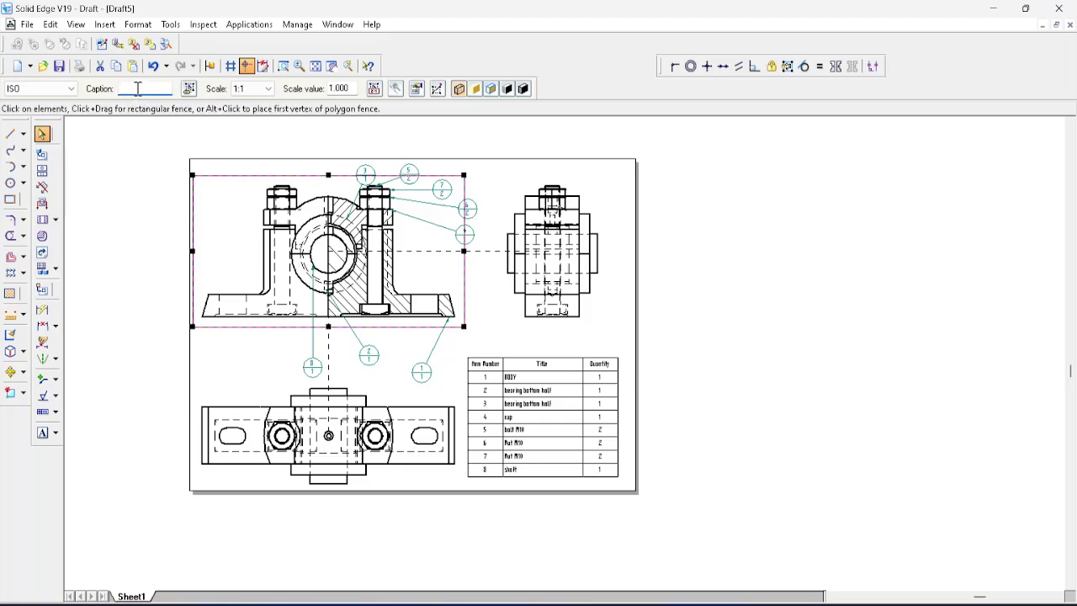
type("rint")
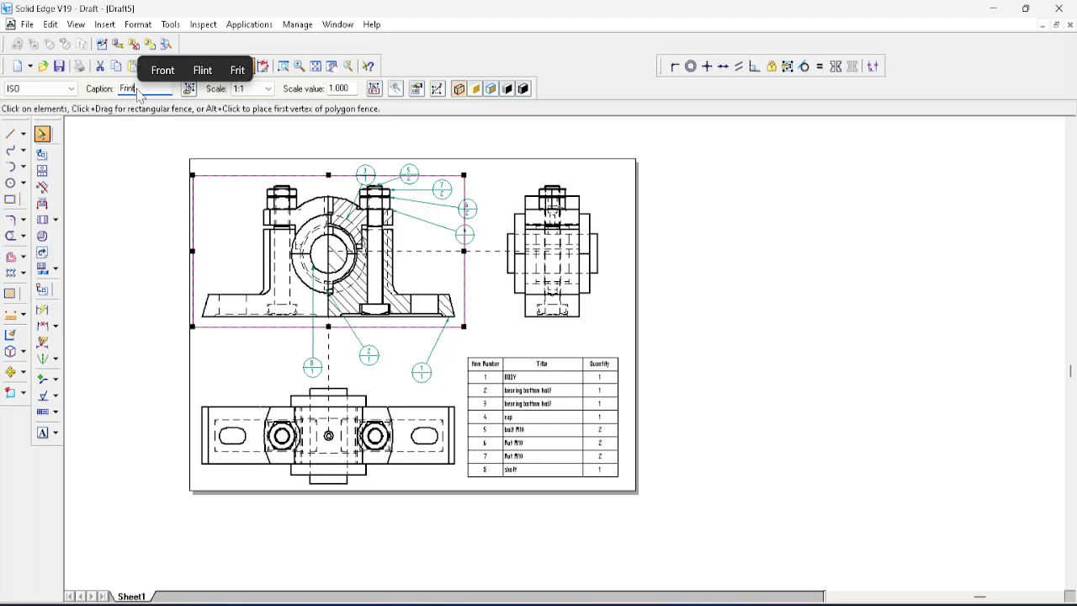
type("e")
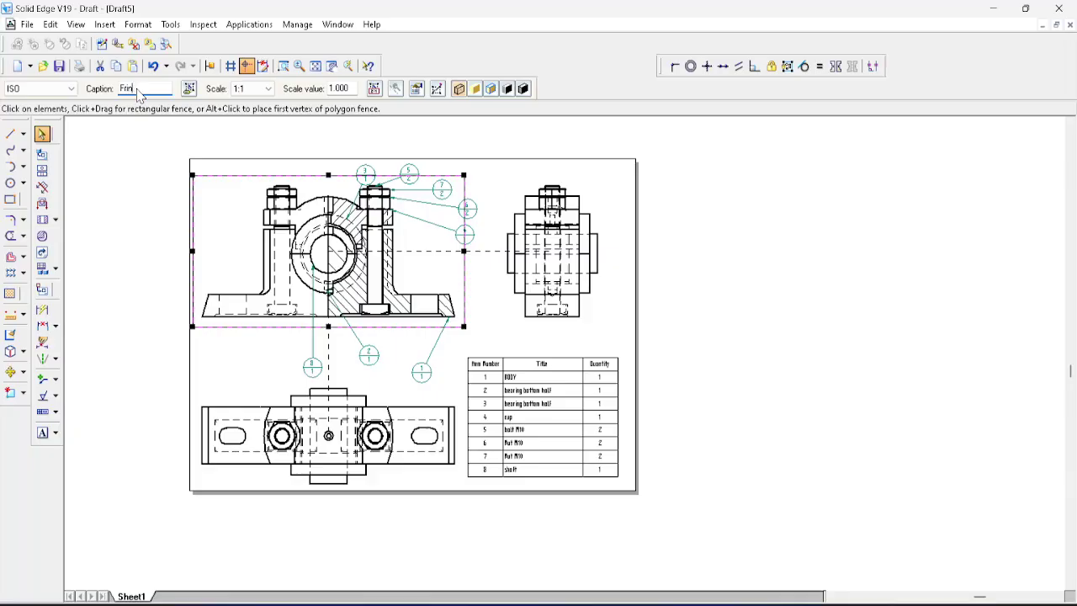
type("ont view")
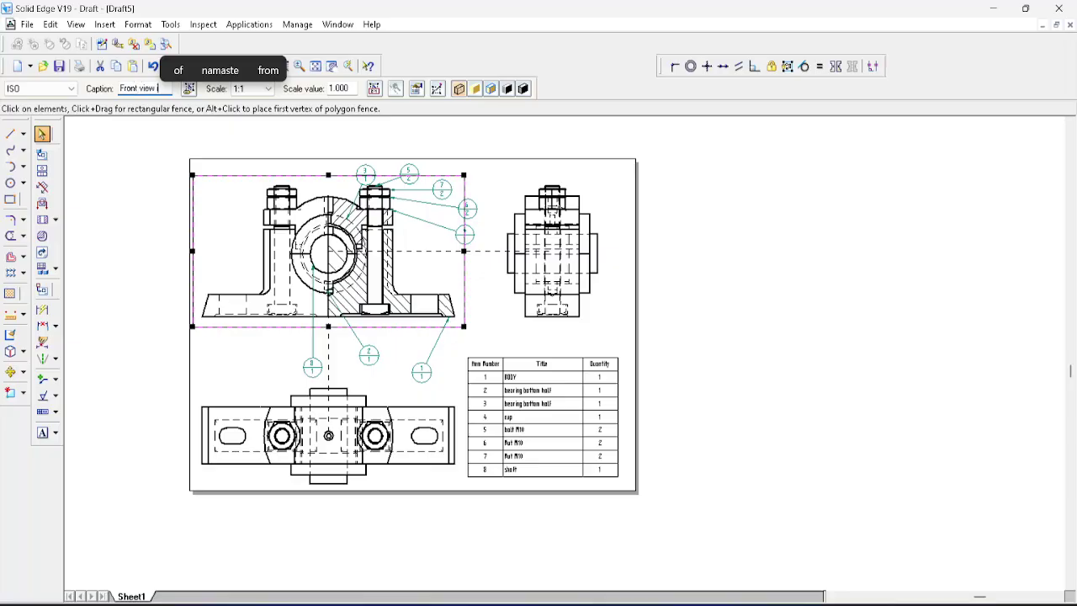
type("in ri")
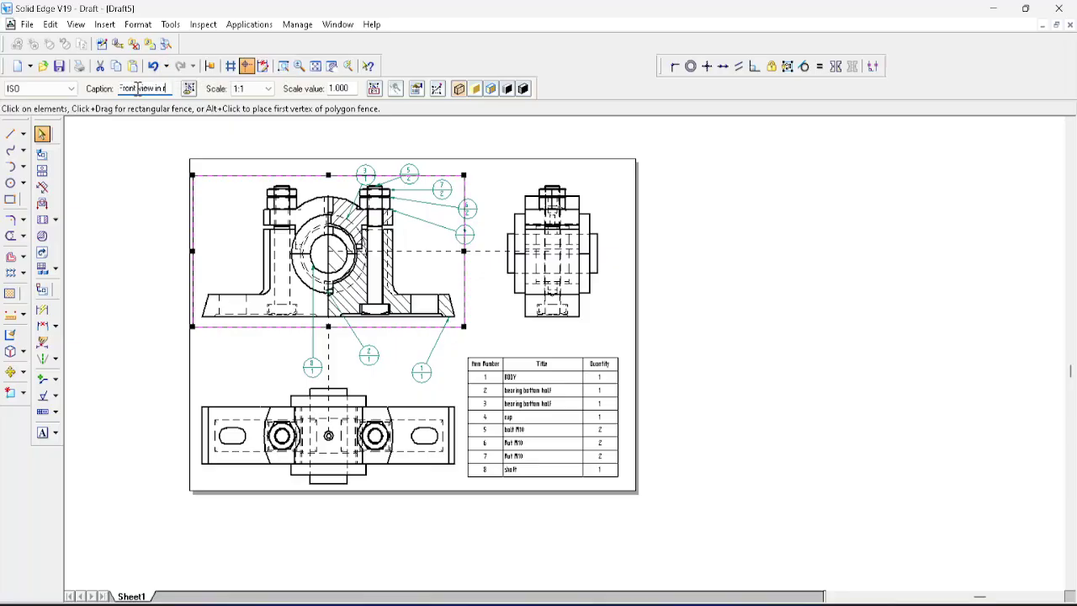
type(" RI")
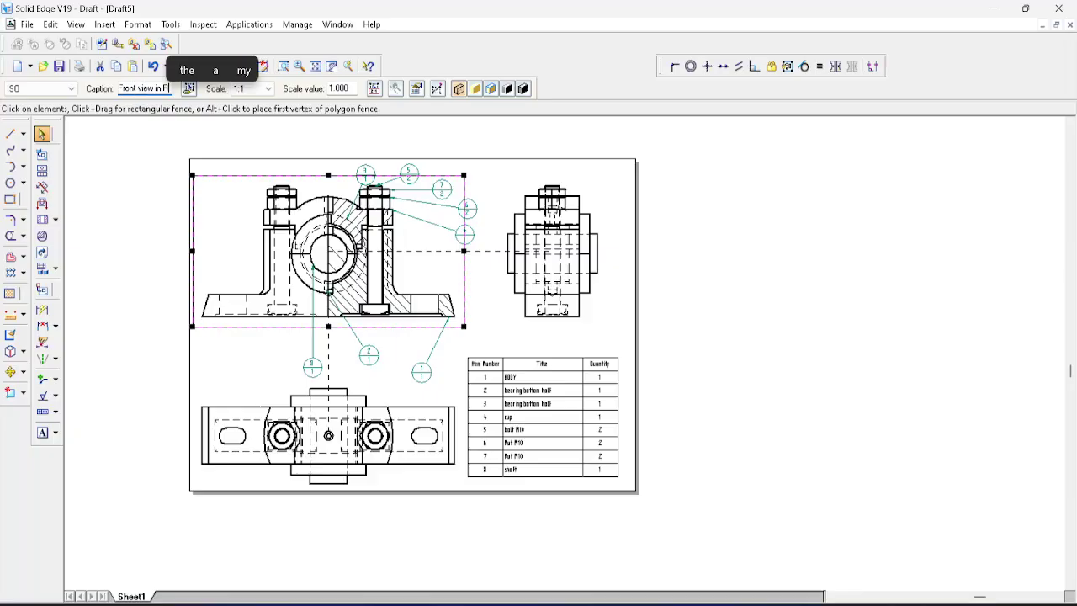
type("GHT HA")
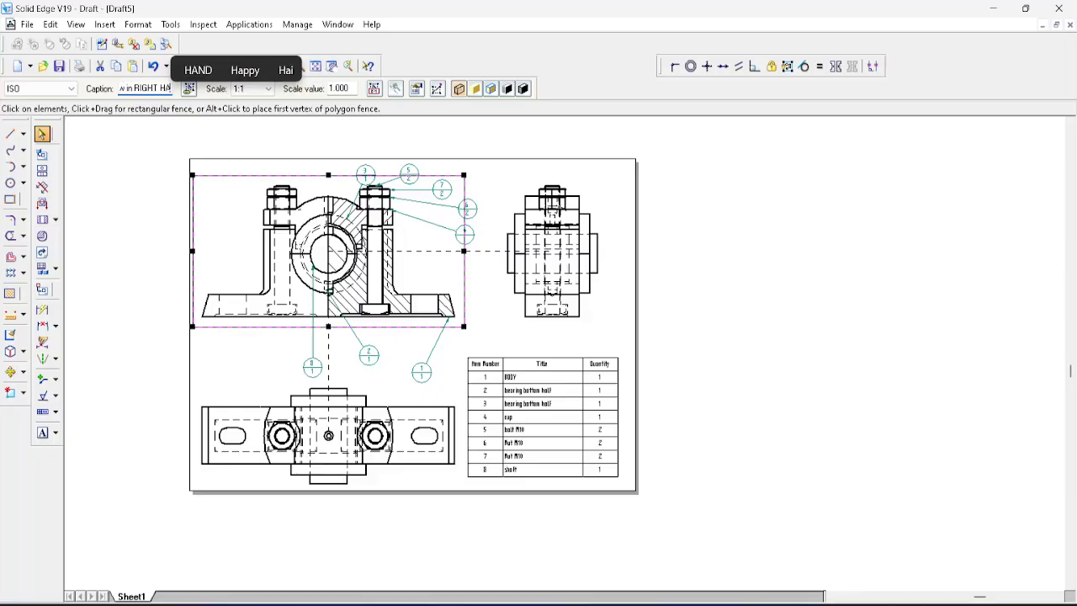
type("LF Section")
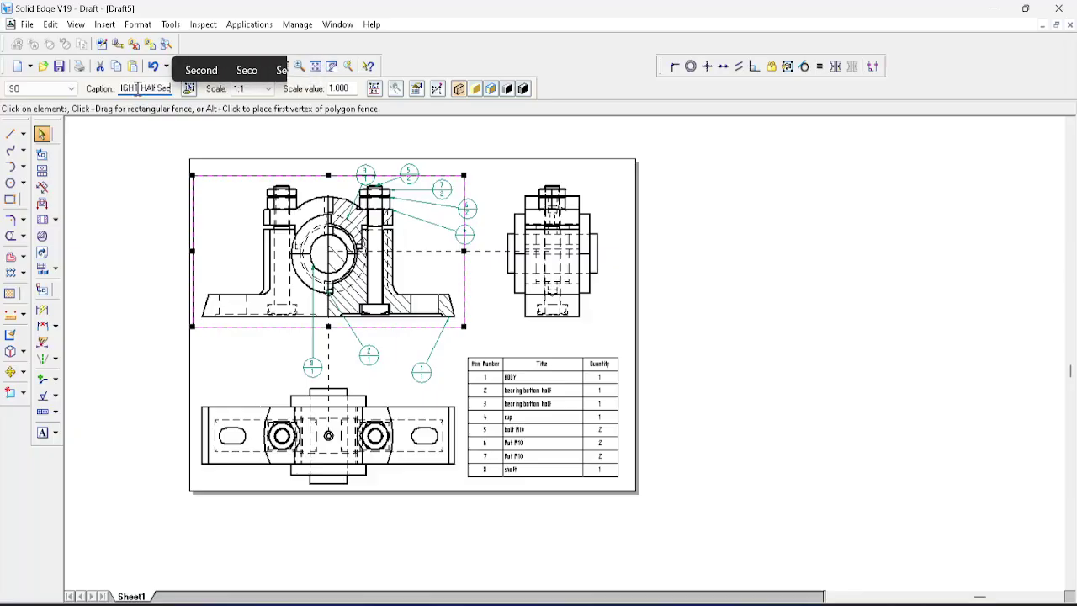
key("Return")
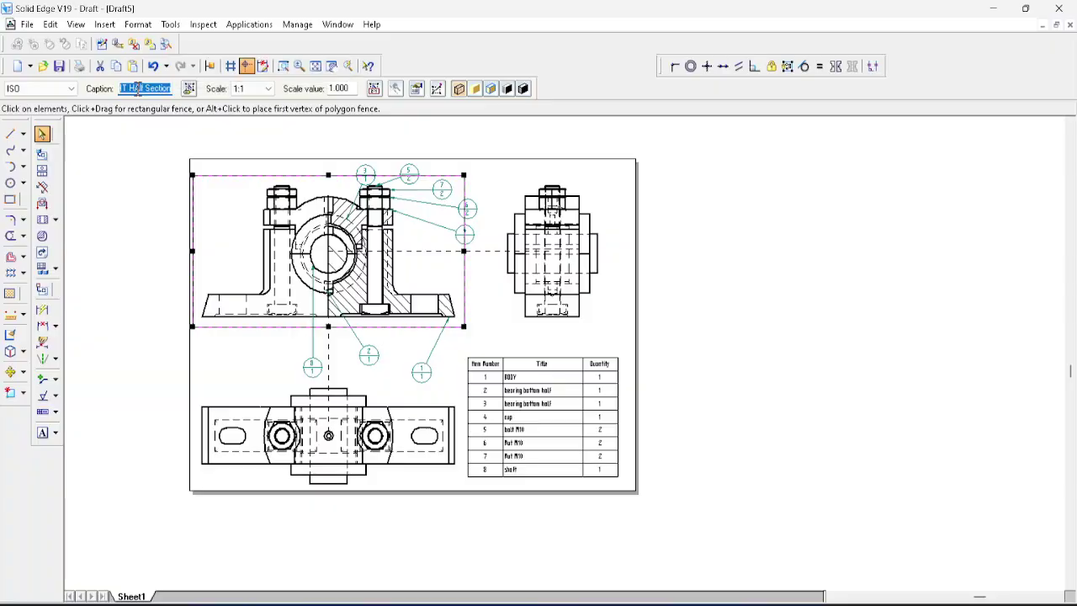
left_click(190, 89)
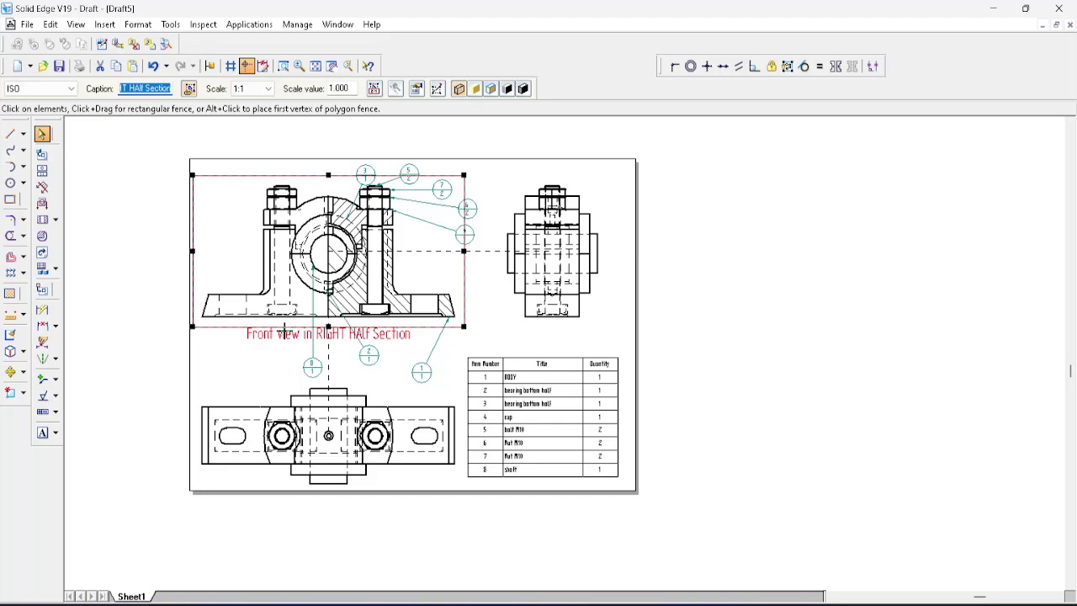
left_click_drag(283, 333, 283, 349)
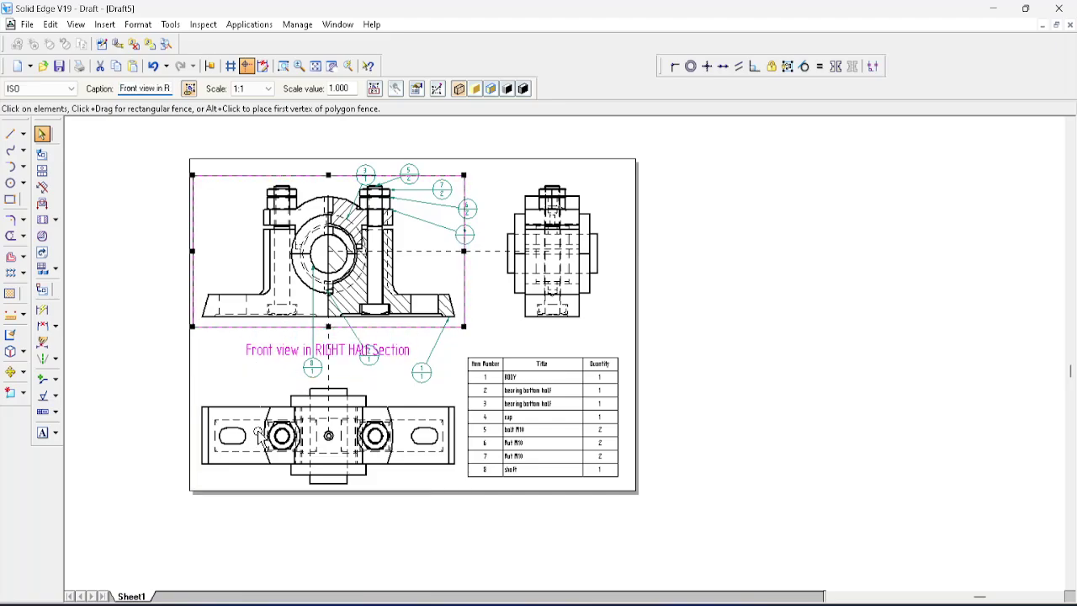
Step: Caption the lower view "Top View", show the caption and move it inside the sheet, beside the protruding shaft end
left_click(246, 388)
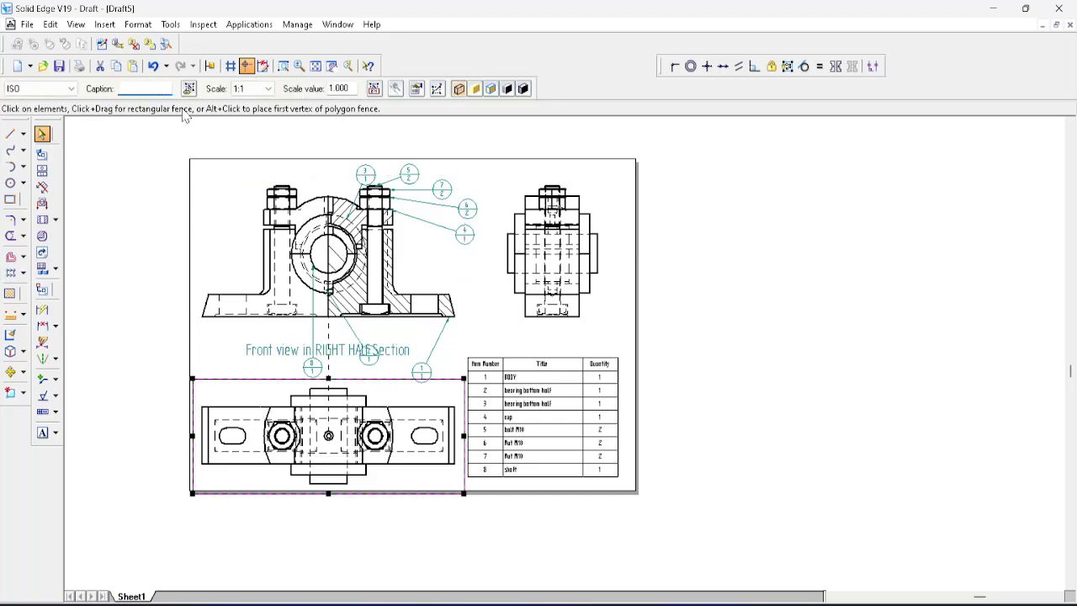
left_click(141, 88)
type("Top V")
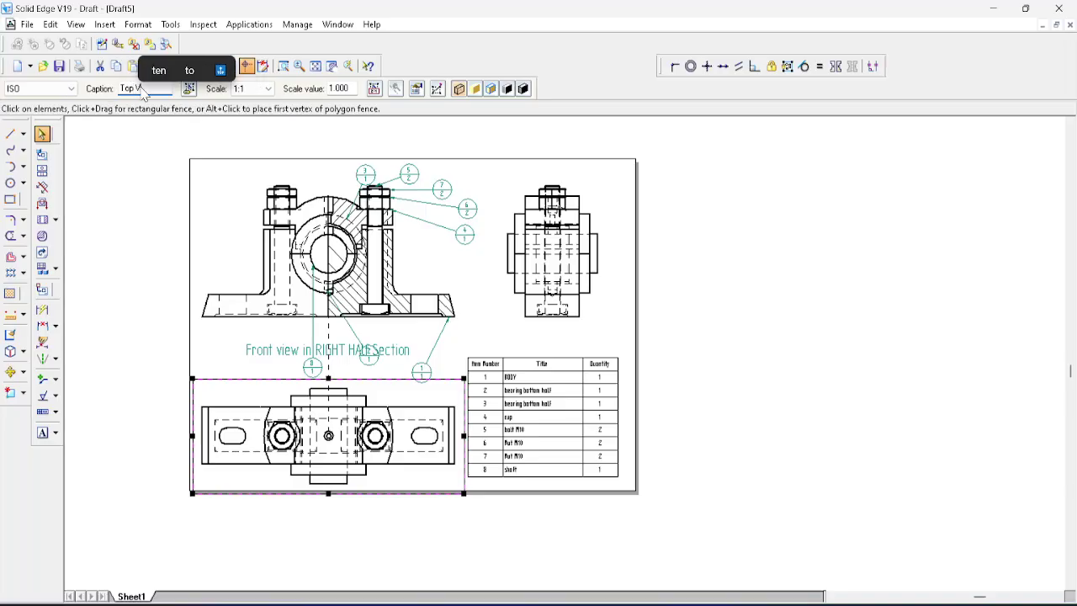
type("iew")
key("Return")
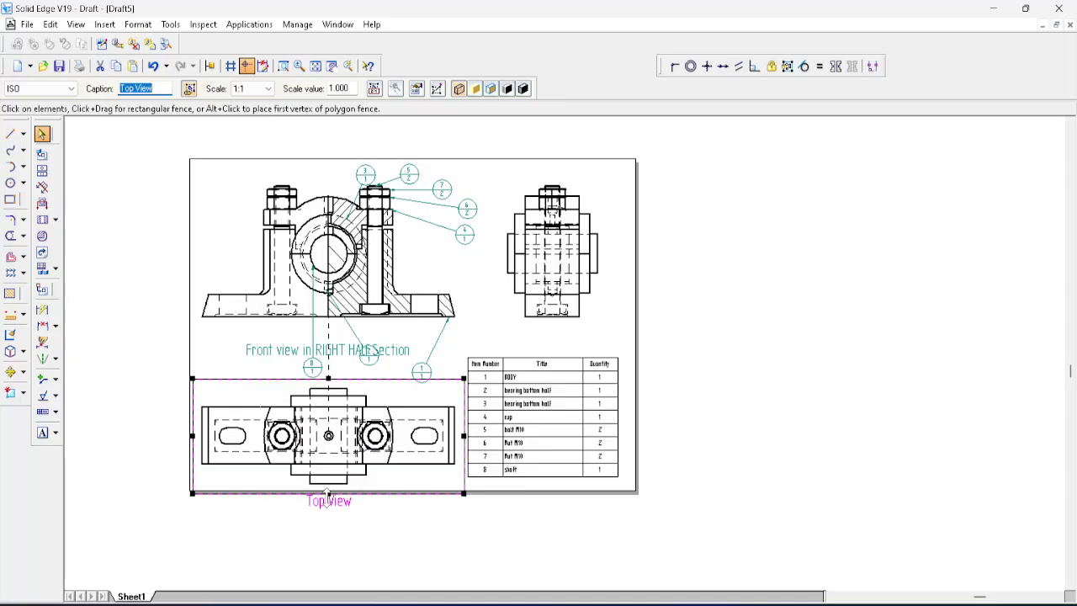
left_click_drag(325, 503, 386, 483)
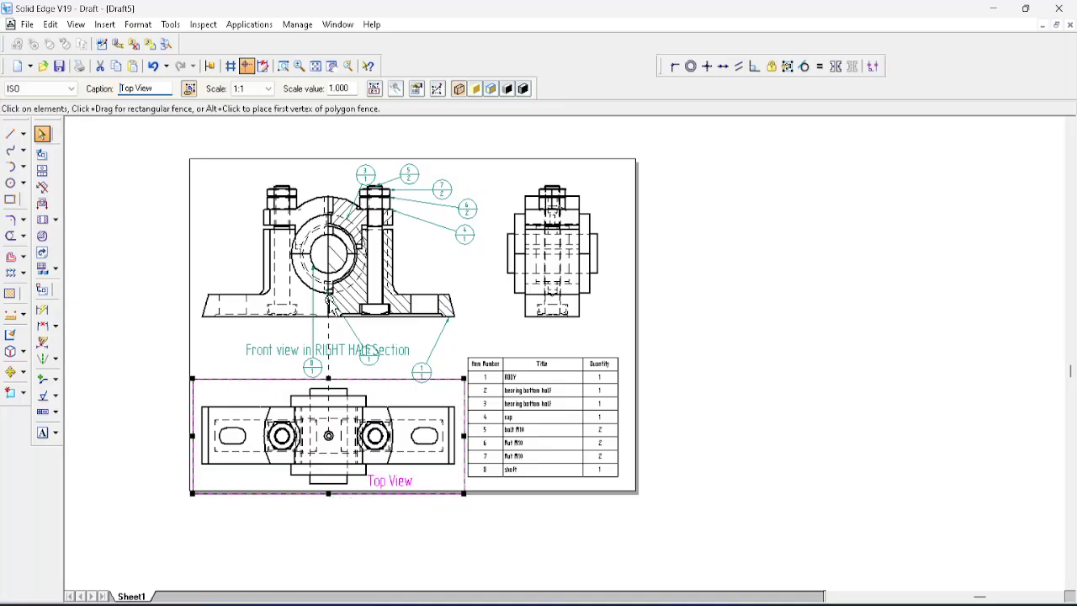
Step: Caption the side view "Left Side View" and show the caption beneath the view
left_click(543, 278)
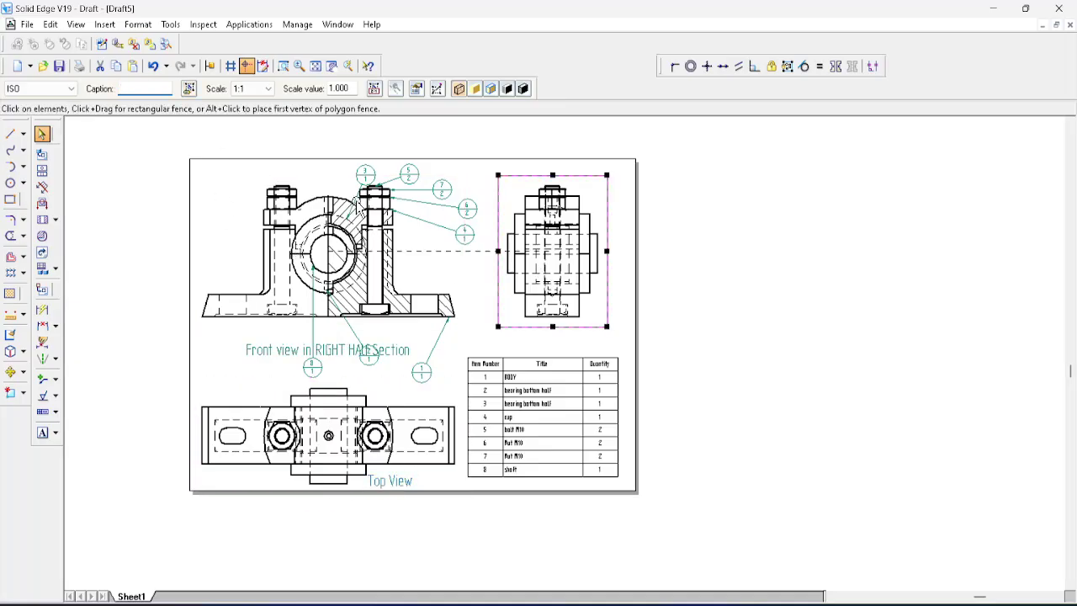
left_click(138, 88)
type("Left")
type("Side View")
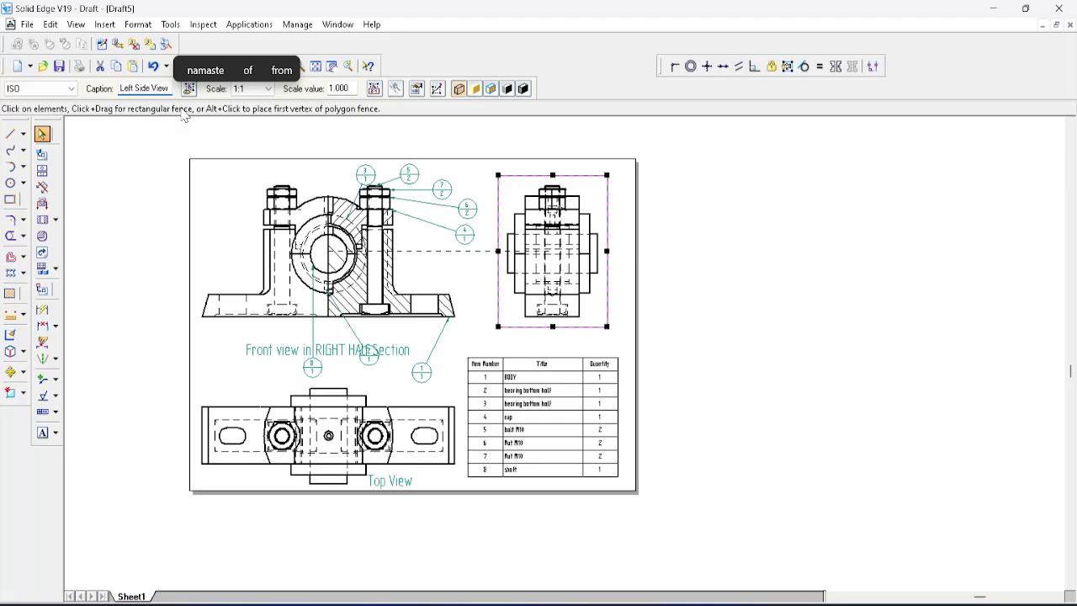
key("Return")
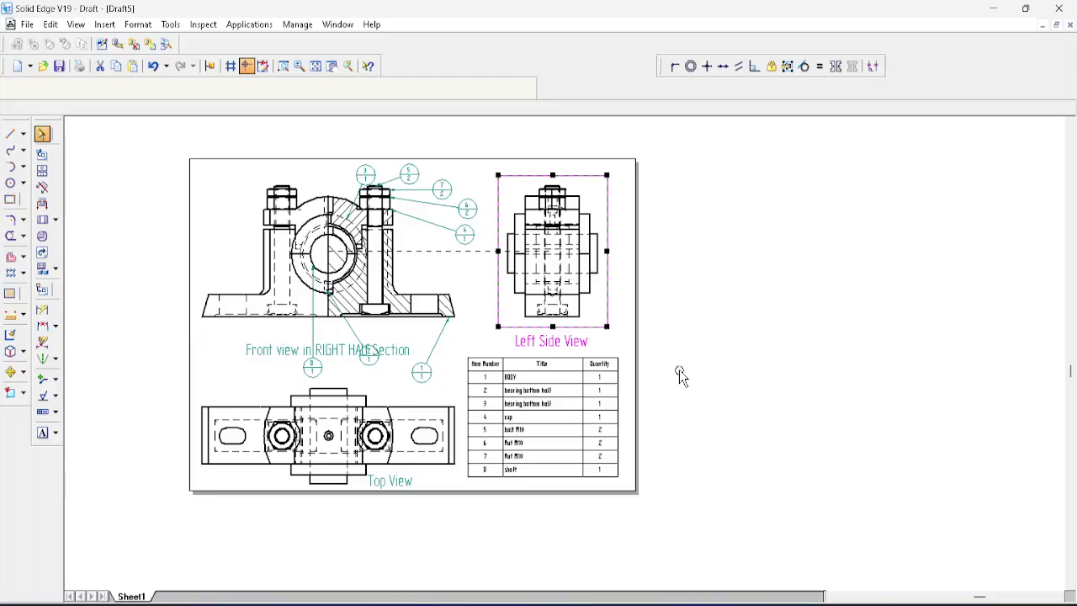
left_click(693, 402)
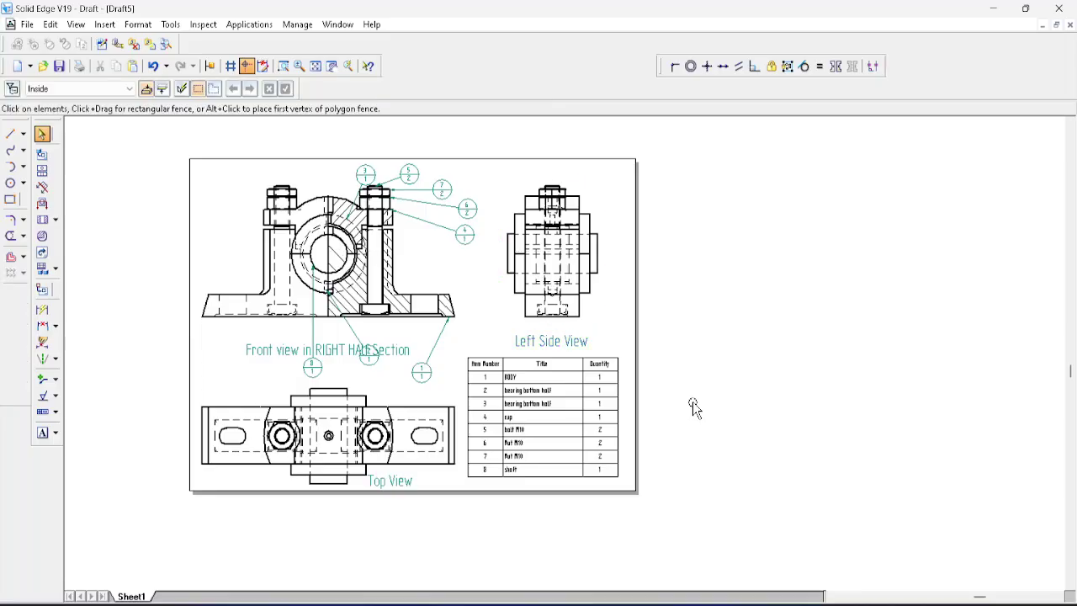
Step: Move the front view's caption slightly up, closer to the view and level with the side view's caption
left_click(312, 366)
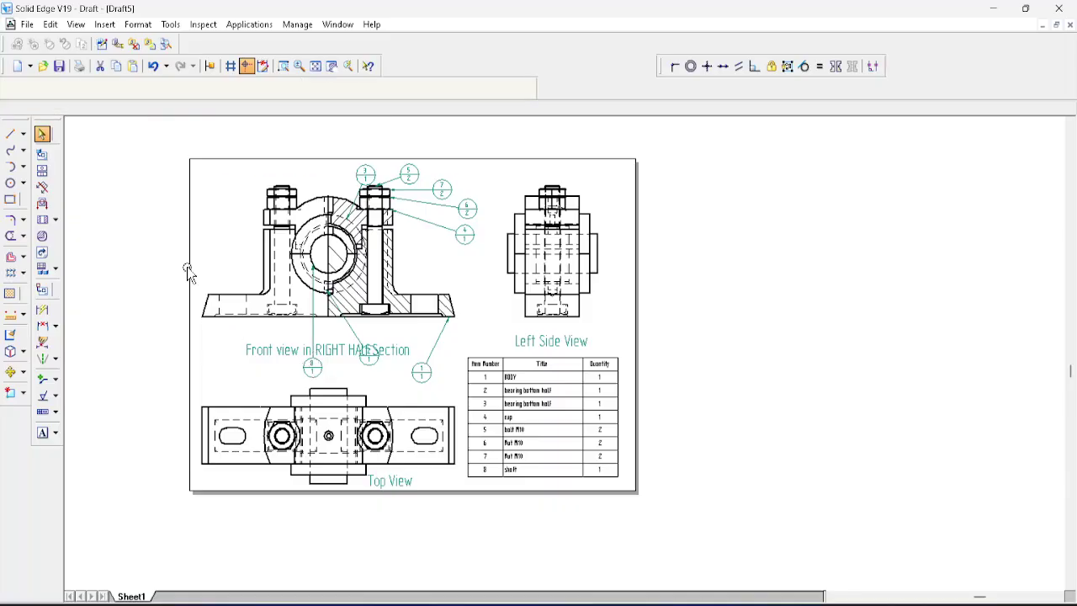
left_click(261, 350)
left_click_drag(267, 350, 272, 341)
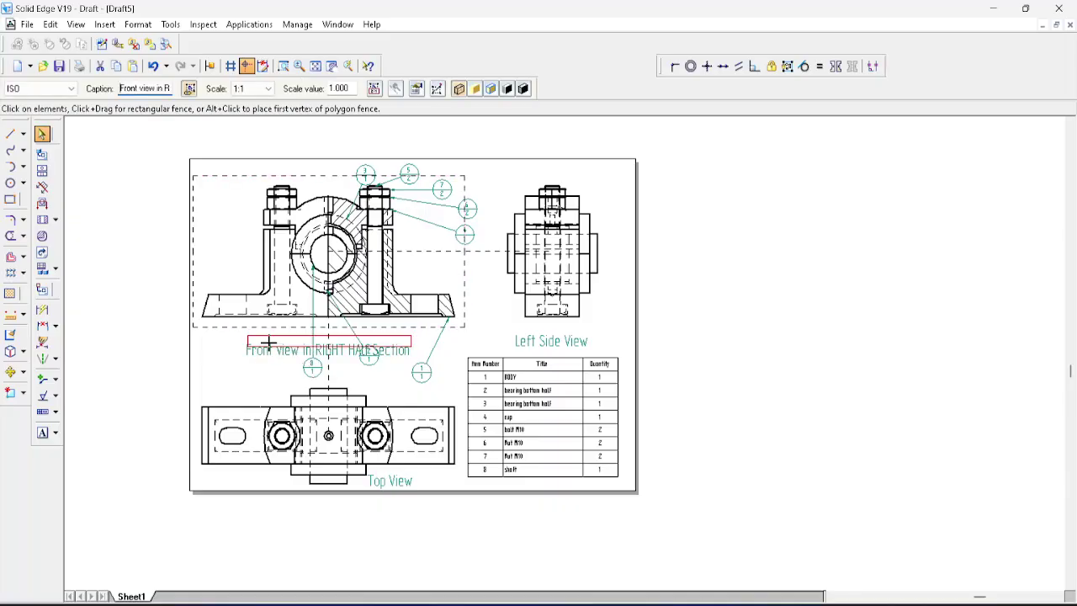
left_click(715, 347)
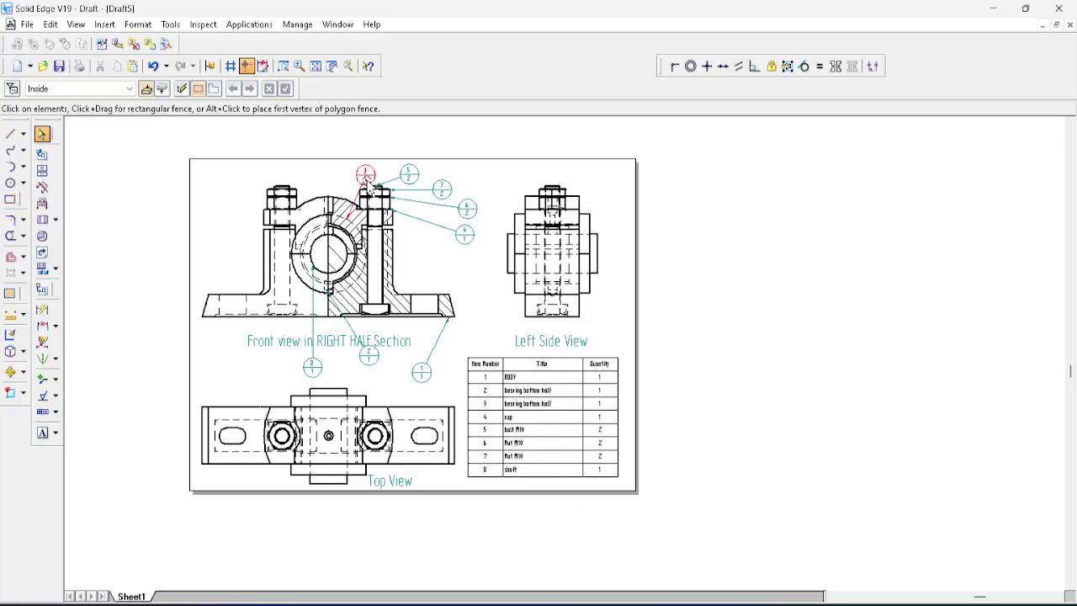
Step: Save the drawing as "aseembly of plummber block.dft" in the plummer folder and close it
key("ctrl+s")
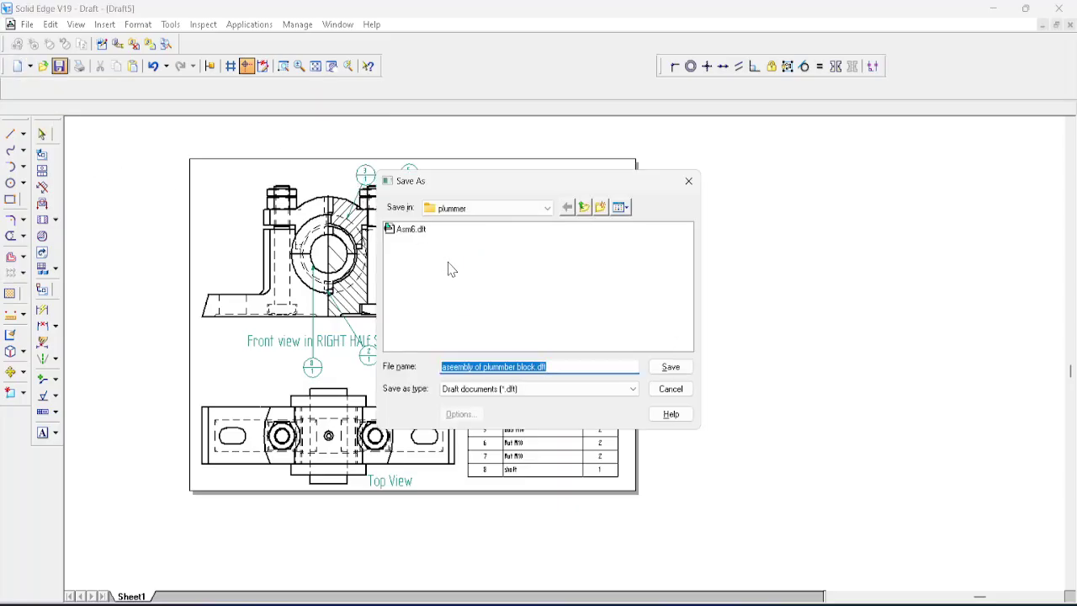
left_click(671, 367)
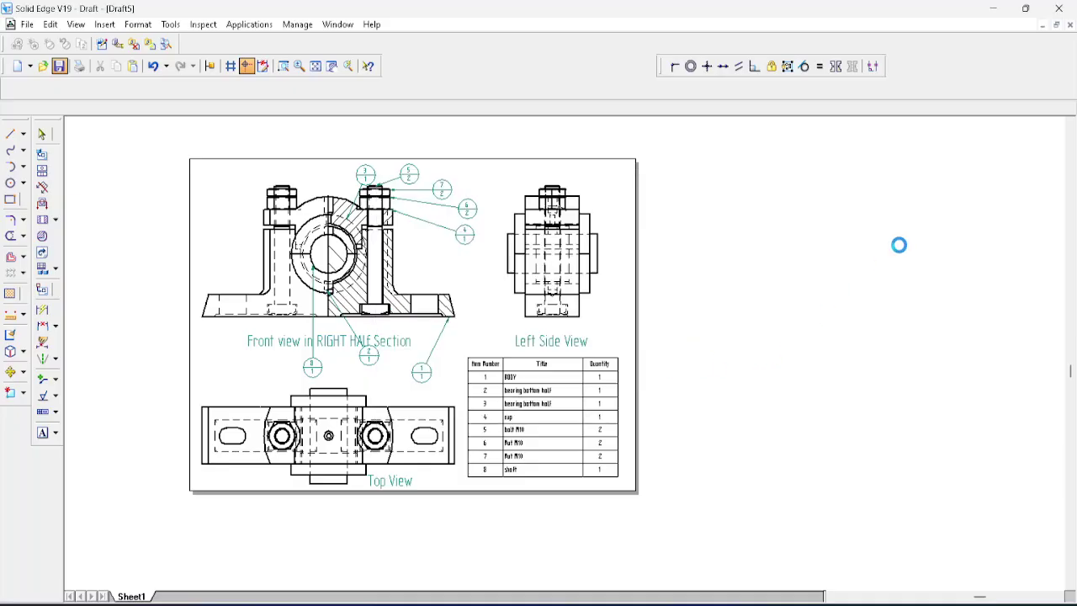
left_click(1055, 25)
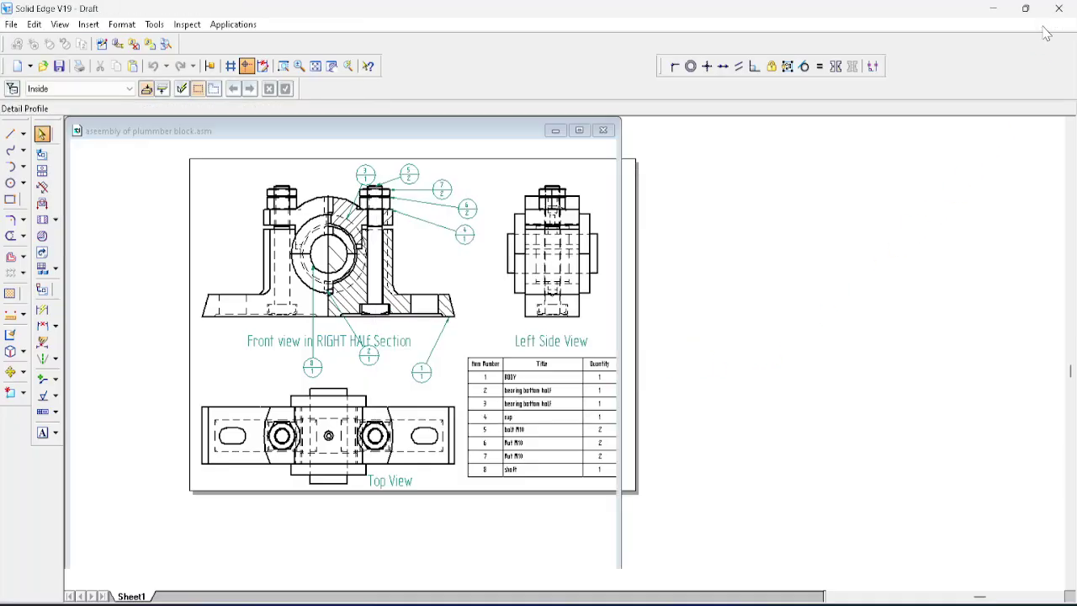
Step: Bring the plummer block assembly up full size and create a new drawing from it
left_click(597, 130)
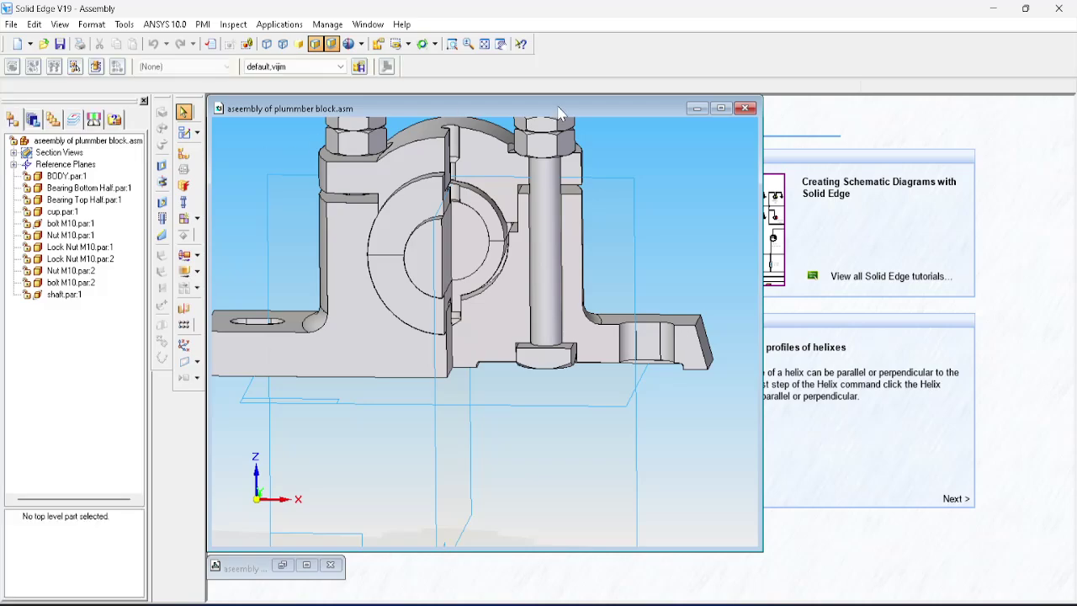
left_click(721, 110)
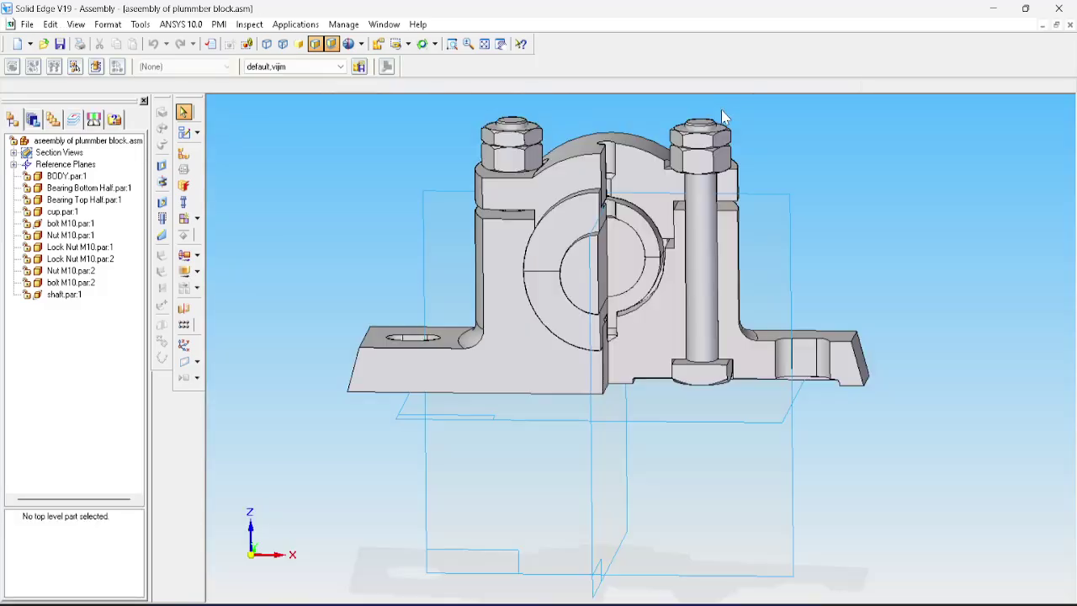
left_click(30, 25)
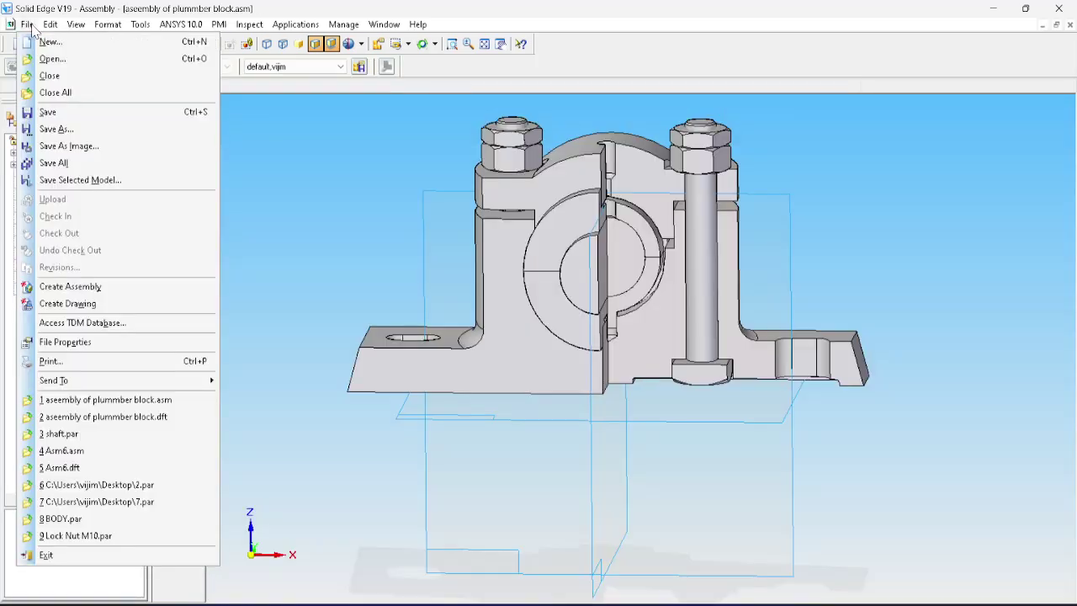
left_click(82, 305)
left_click(522, 336)
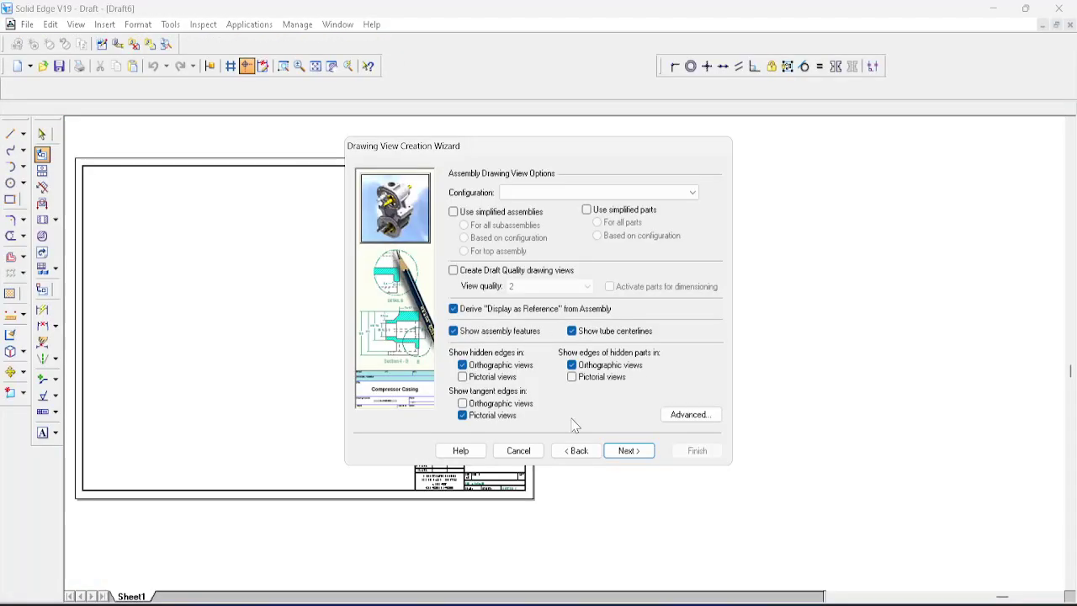
Step: Keep the default drawing view options, choose the iso orientation and place the assembly's isometric view on the sheet
left_click(623, 451)
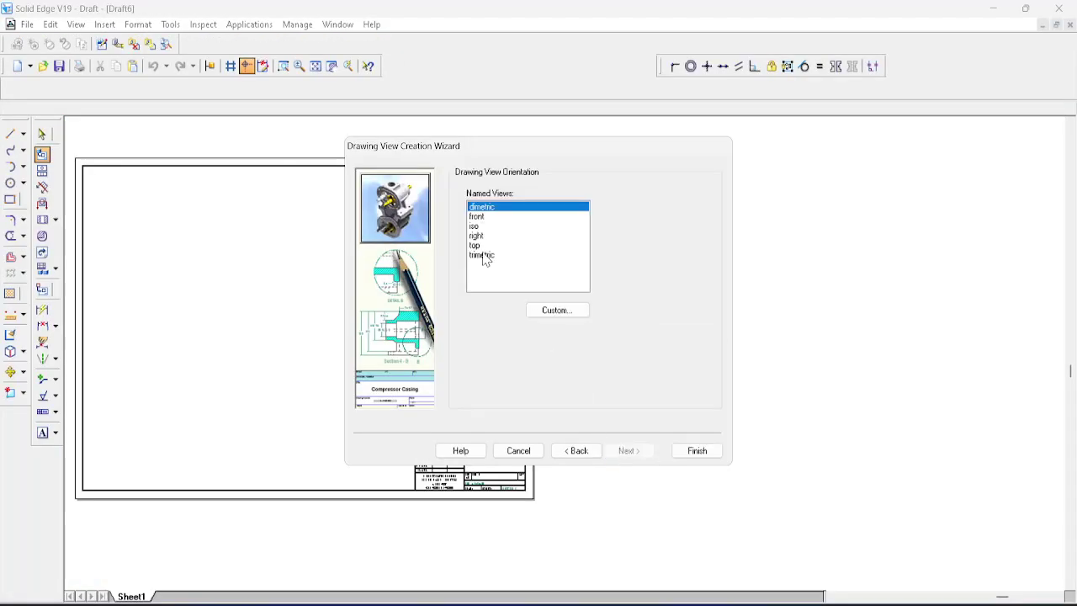
left_click(478, 227)
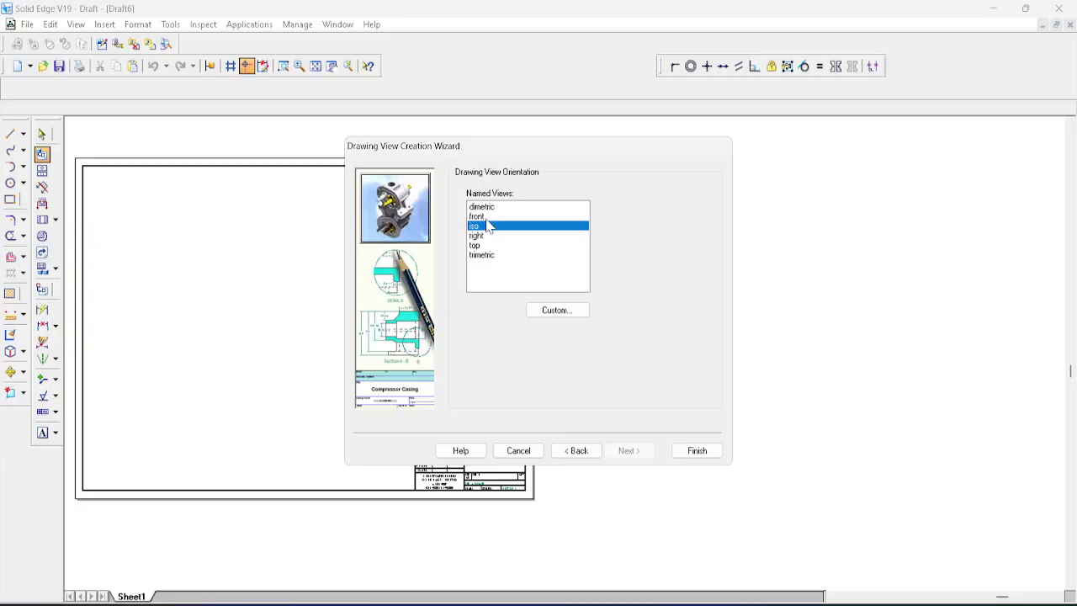
left_click(697, 451)
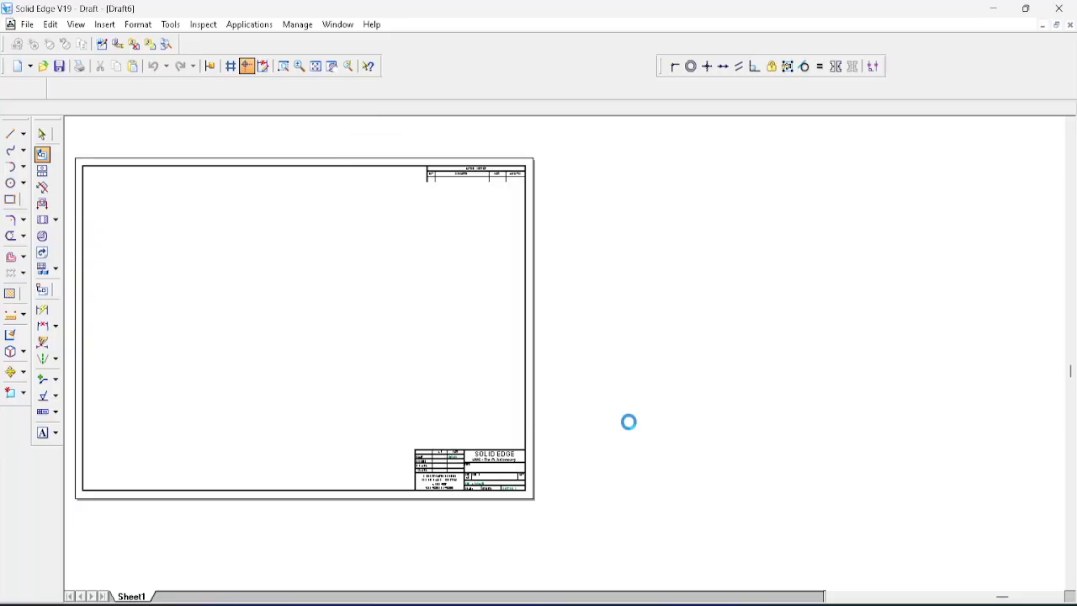
left_click(286, 337)
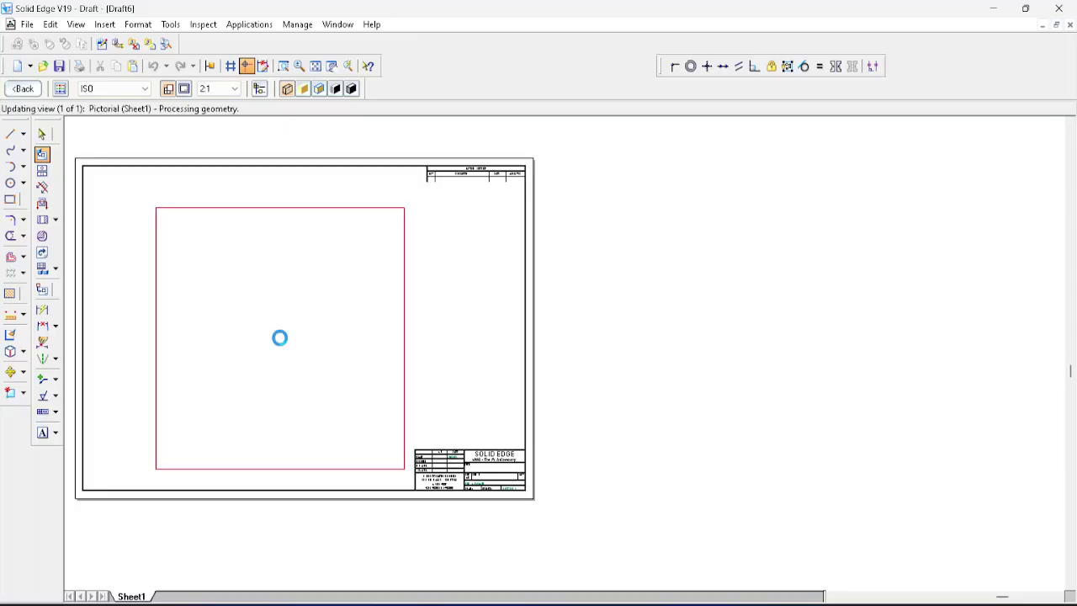
Step: Change the sheet's background to A4-Sheet and turn off the background display
right_click(132, 597)
left_click(176, 582)
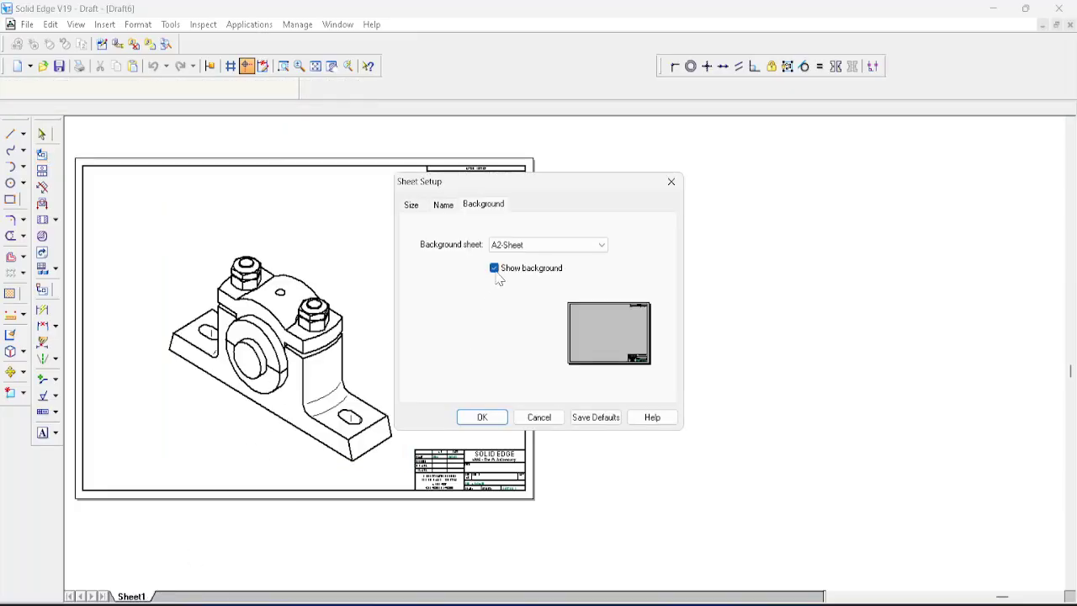
left_click(546, 244)
left_click(518, 299)
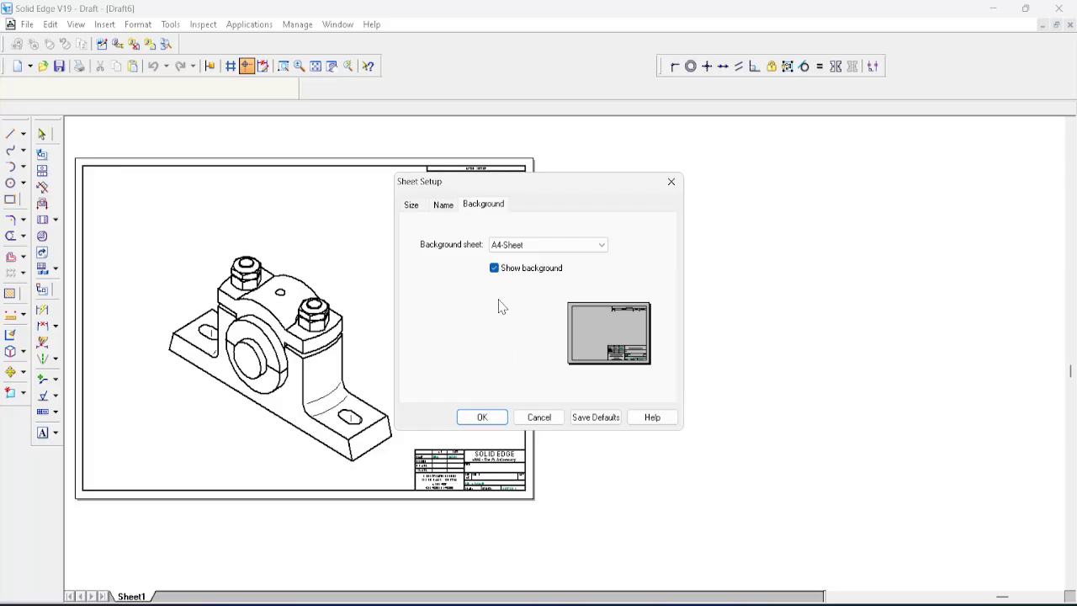
left_click(494, 267)
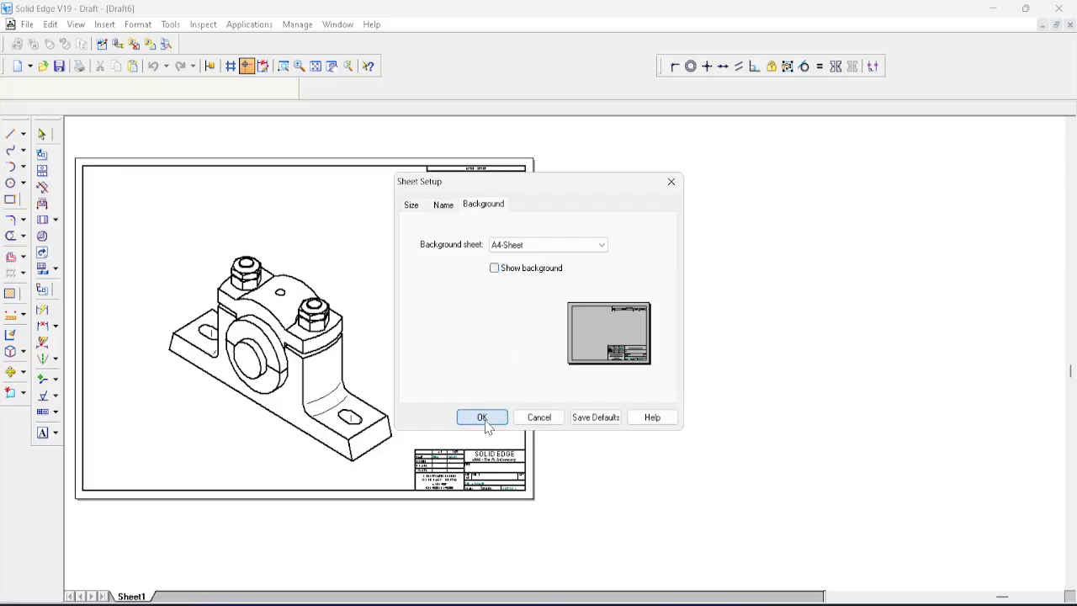
left_click(482, 417)
Step: Move the isometric view onto the A4 sheet and set its scale to 1:1
left_click(208, 387)
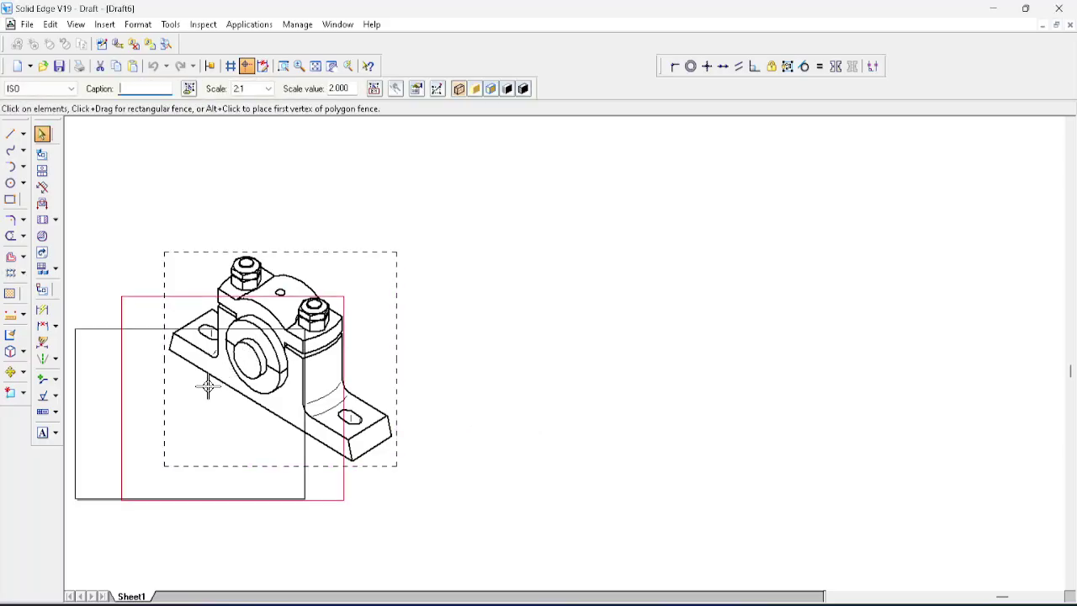
left_click_drag(208, 387, 190, 395)
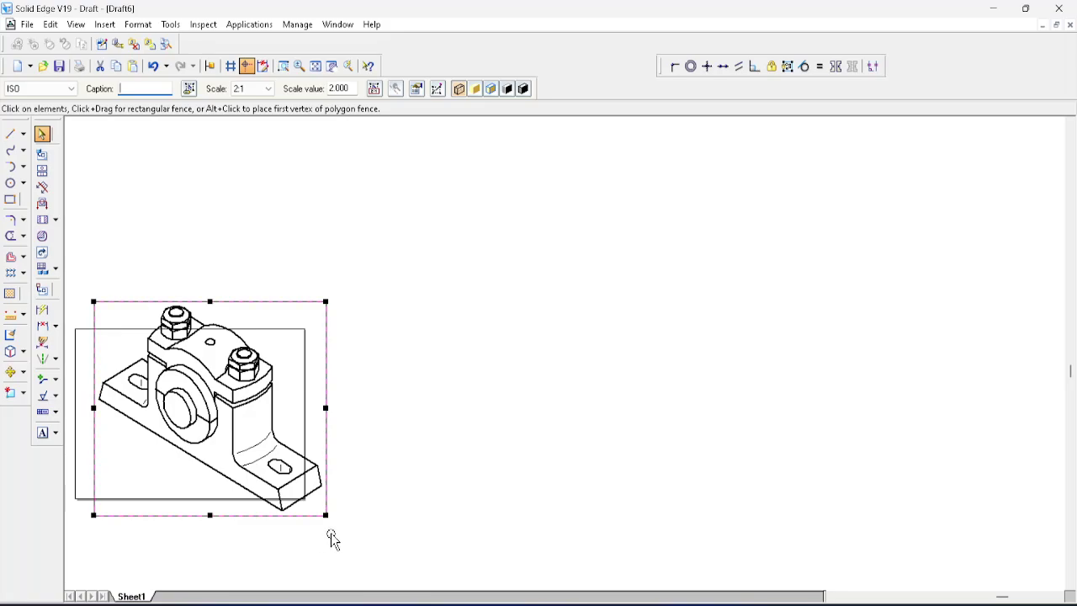
left_click(268, 88)
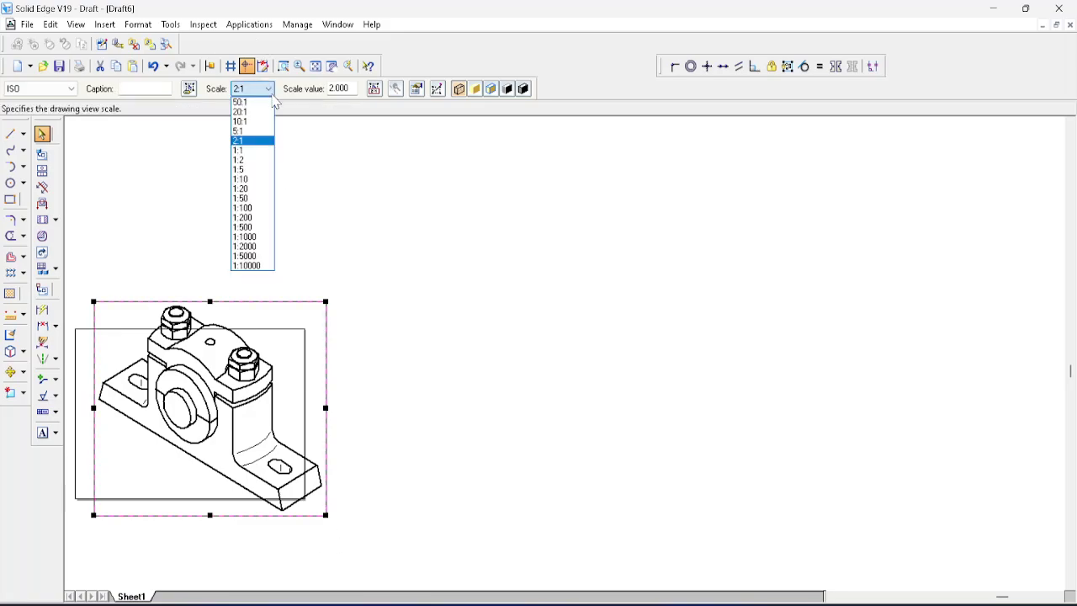
left_click(257, 150)
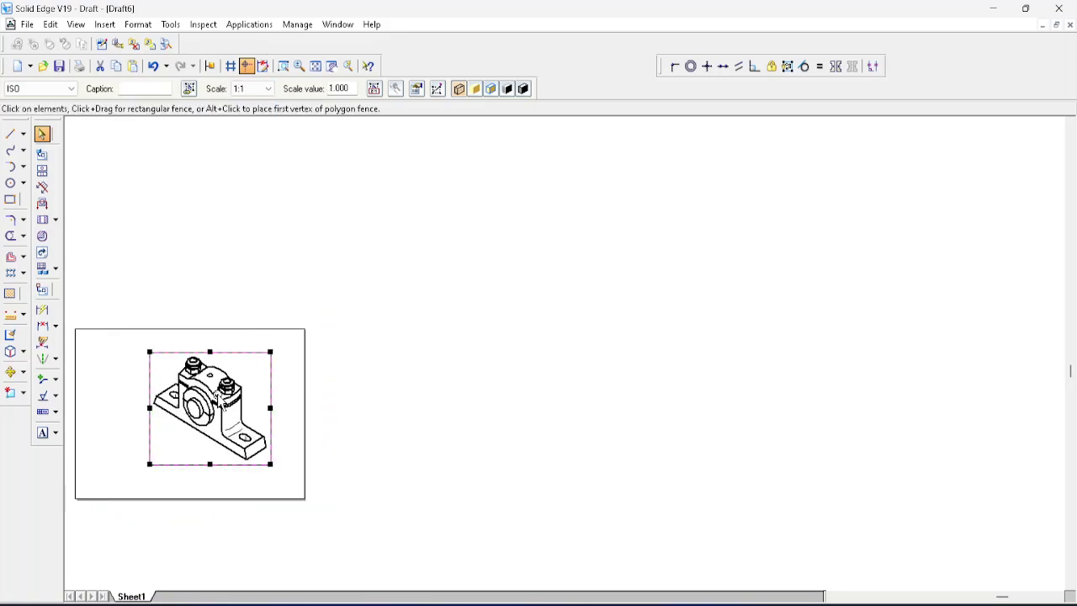
left_click(315, 66)
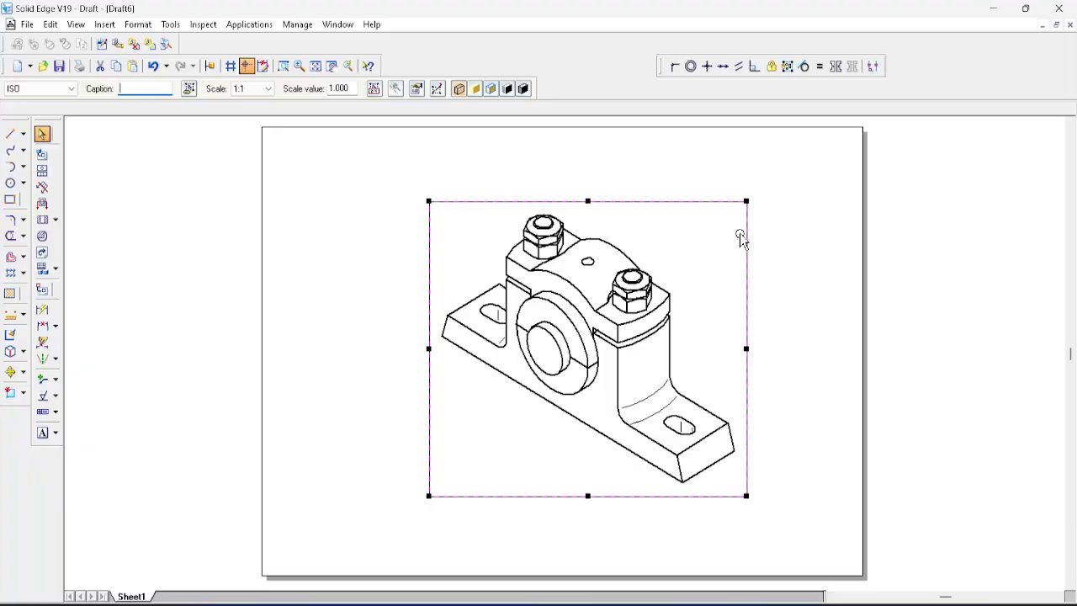
Step: Consult the assignment image in the photo viewer, return to the drawing and show the caption "Isometric view" slightly below the view
key("alt+Tab")
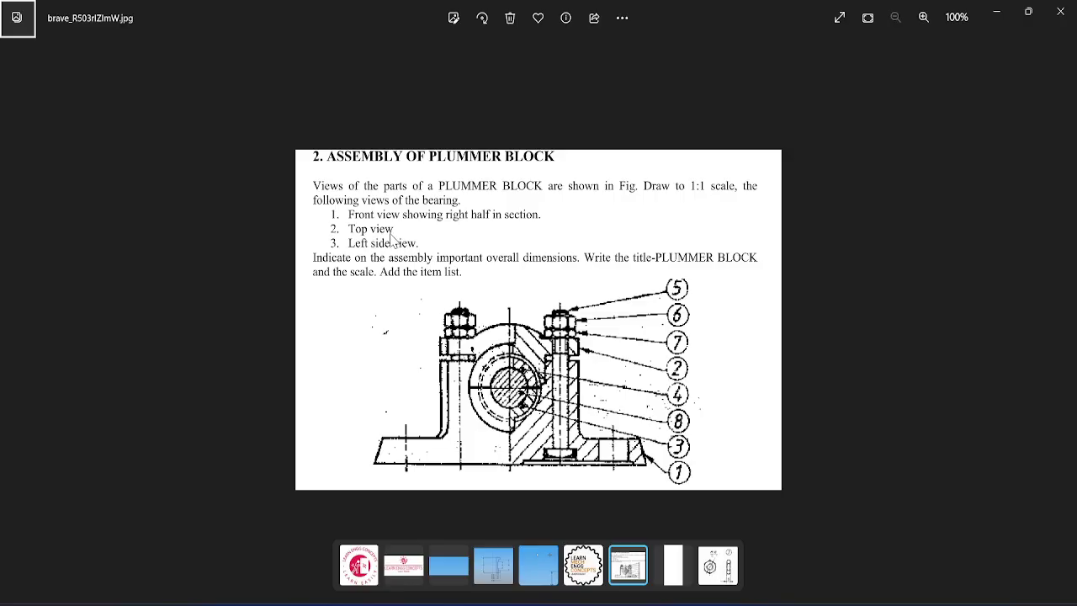
key("alt+Tab")
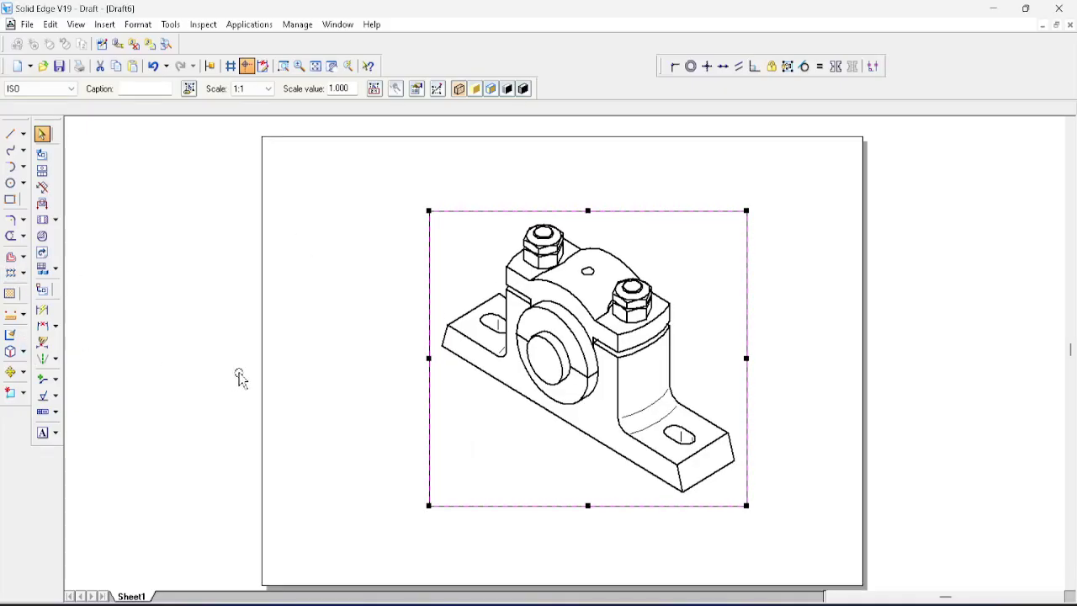
left_click(153, 88)
type("Isometric")
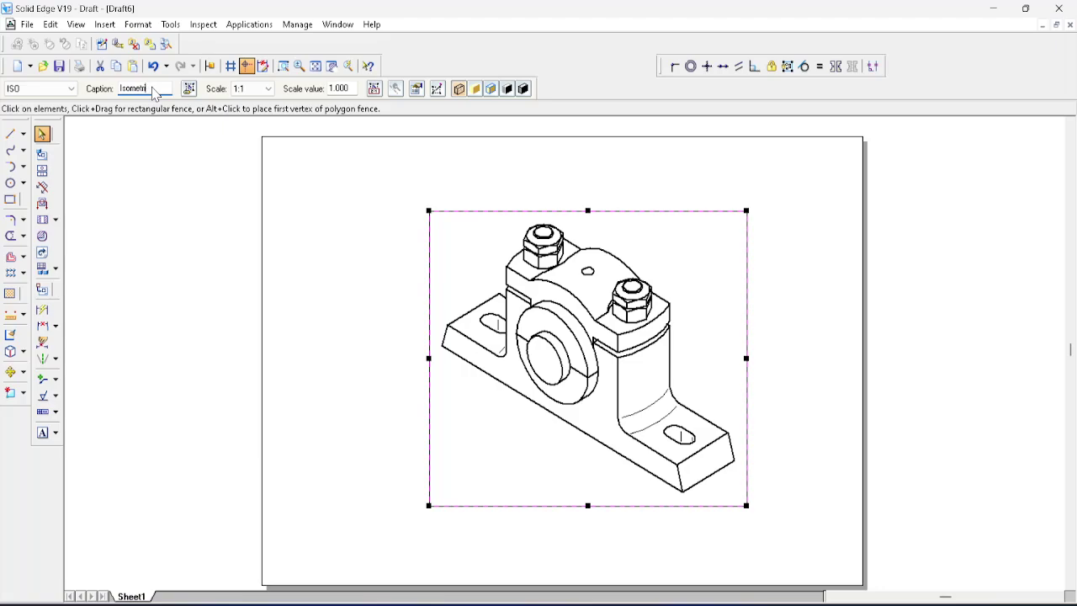
type(" view")
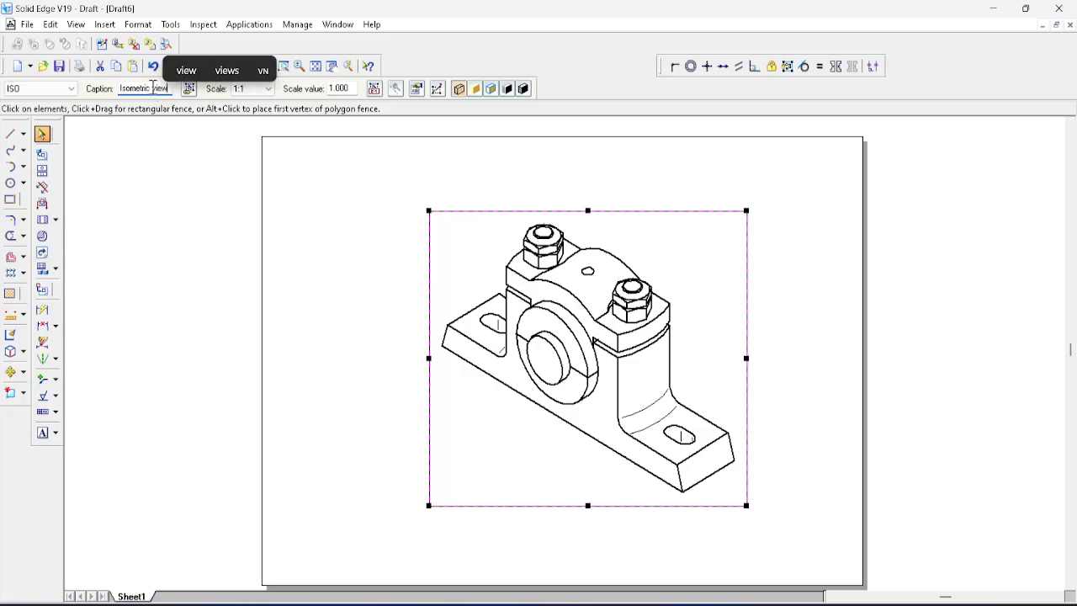
key("Return")
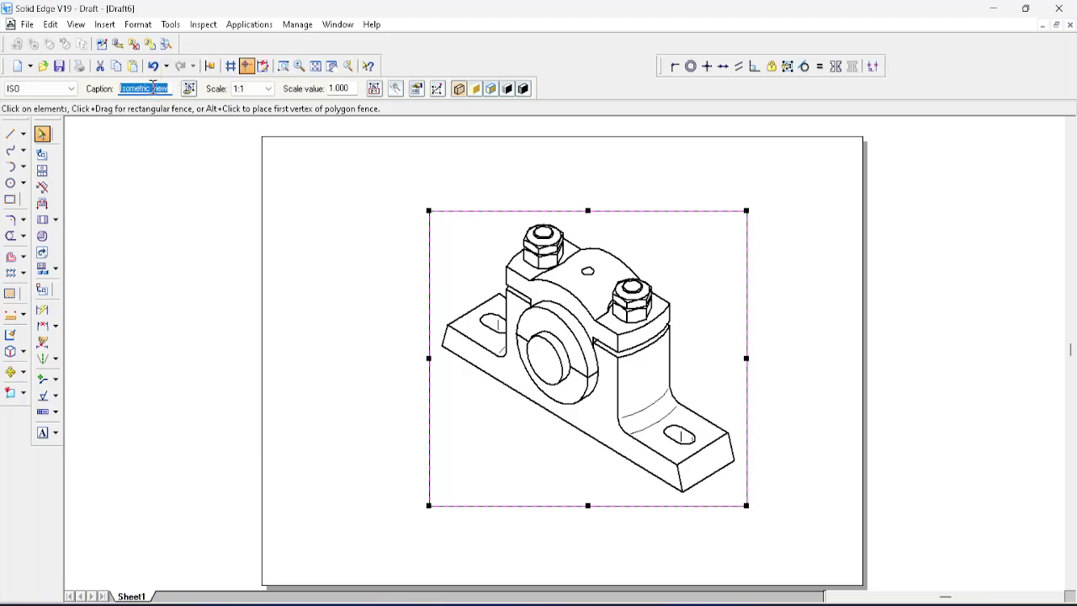
left_click(189, 88)
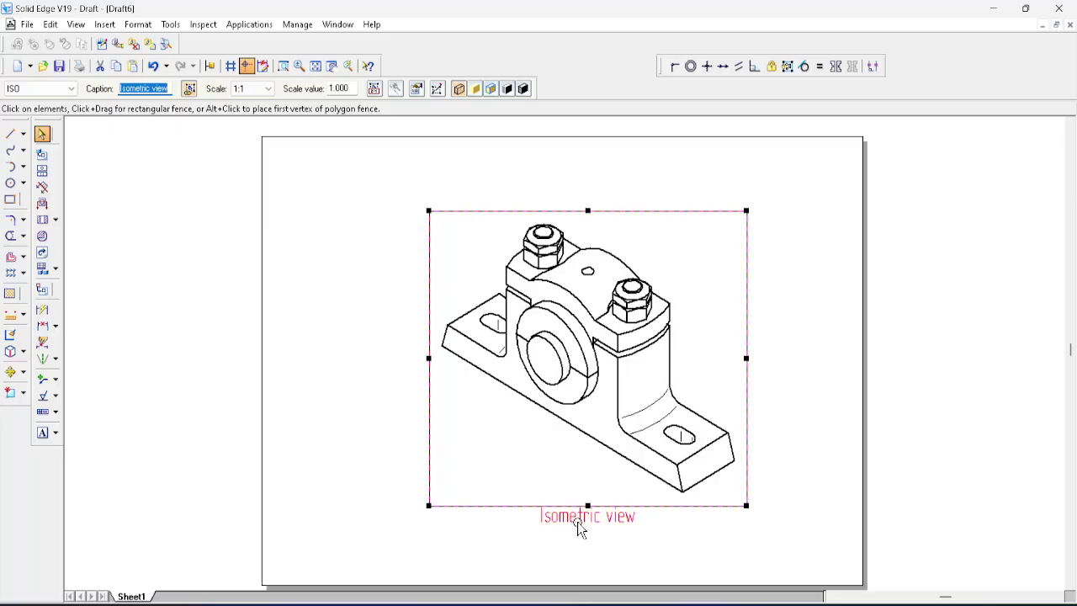
left_click_drag(579, 527, 574, 551)
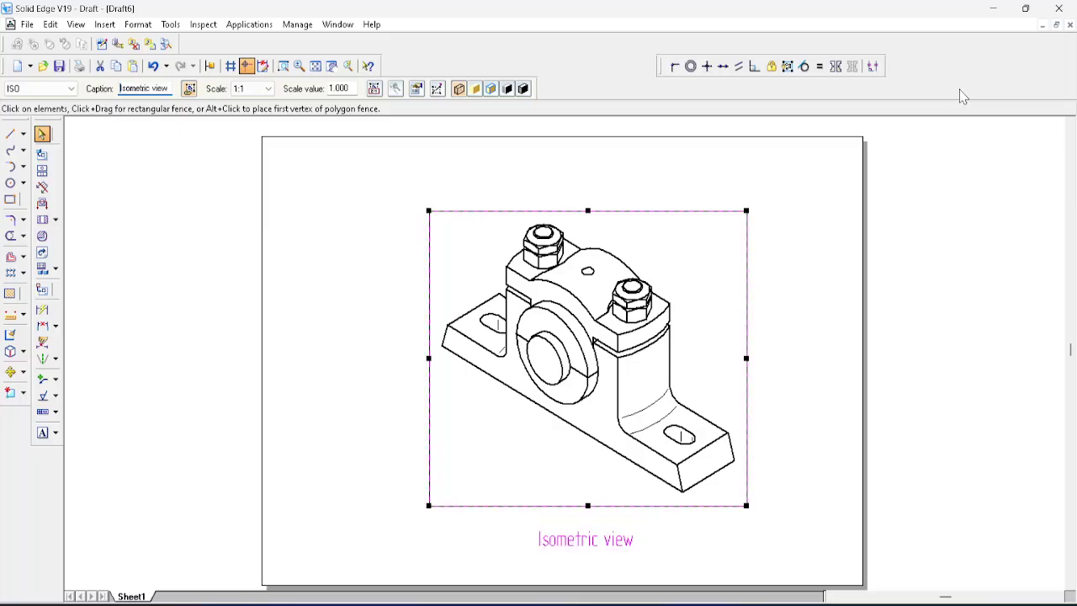
Step: Minimize the isometric drawing and bring up "aseembly of plummber block.dft" full size, dismissing the drawing views notice
left_click(1043, 25)
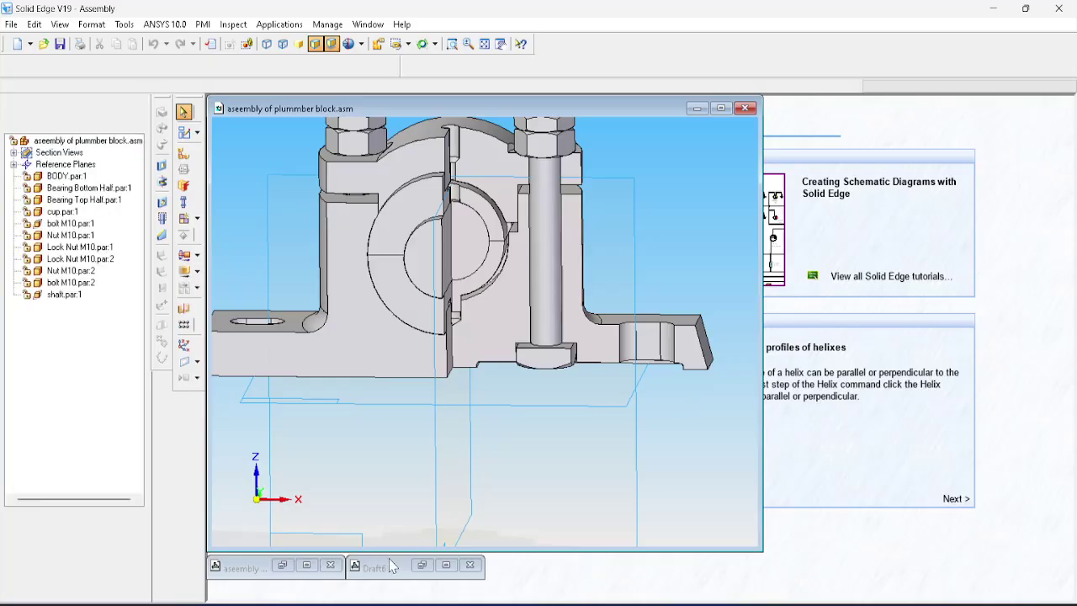
left_click(308, 566)
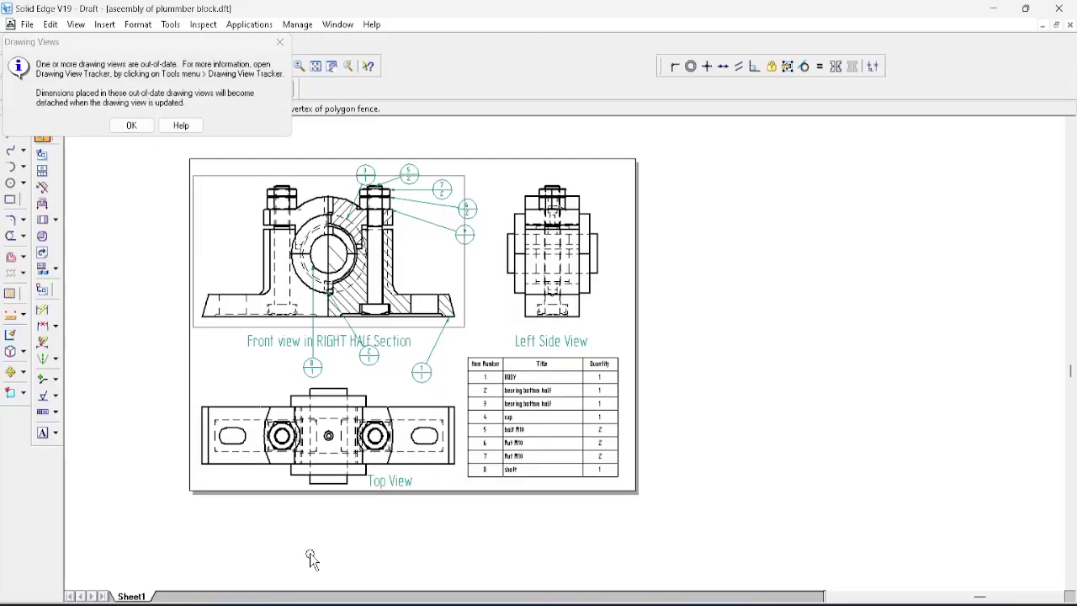
key("Return")
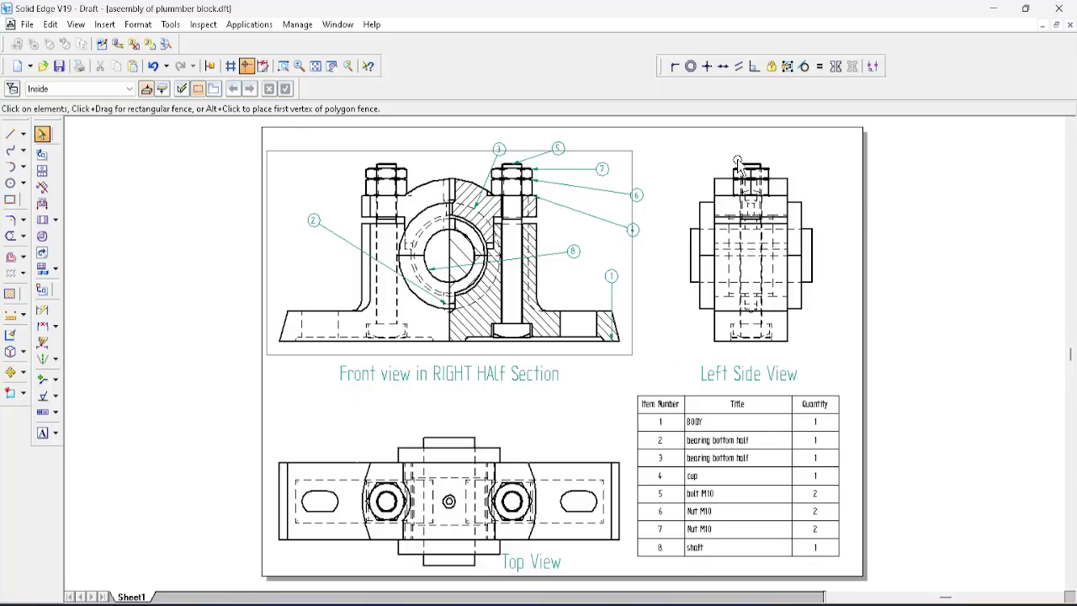